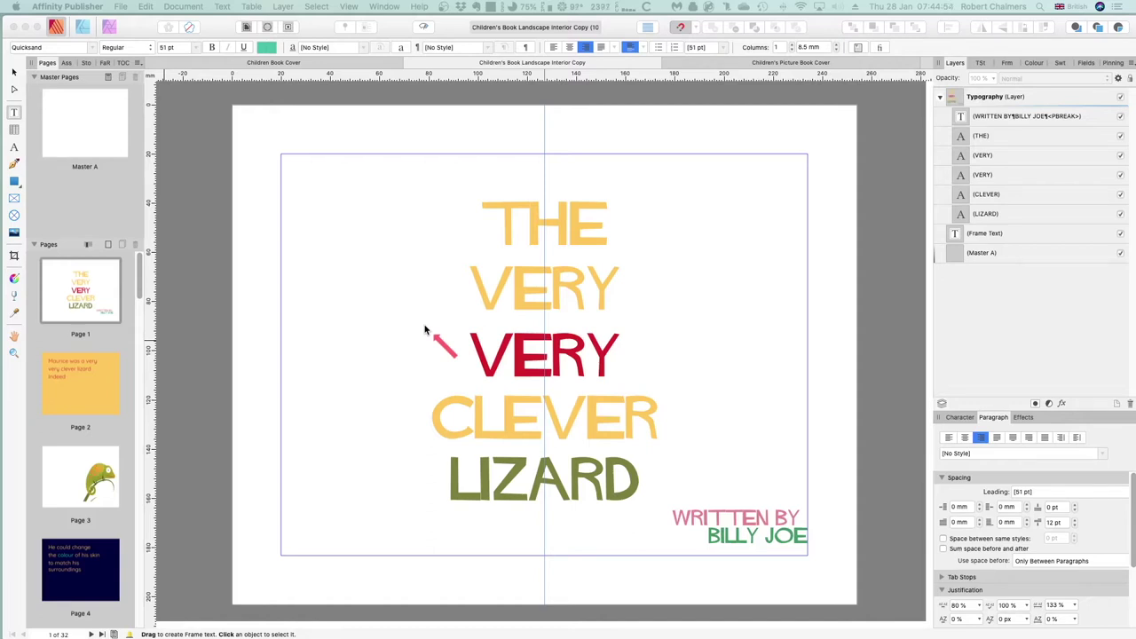
Step: Review the document setup's layout, colour and bleed settings, then close it without changes
click(199, 159)
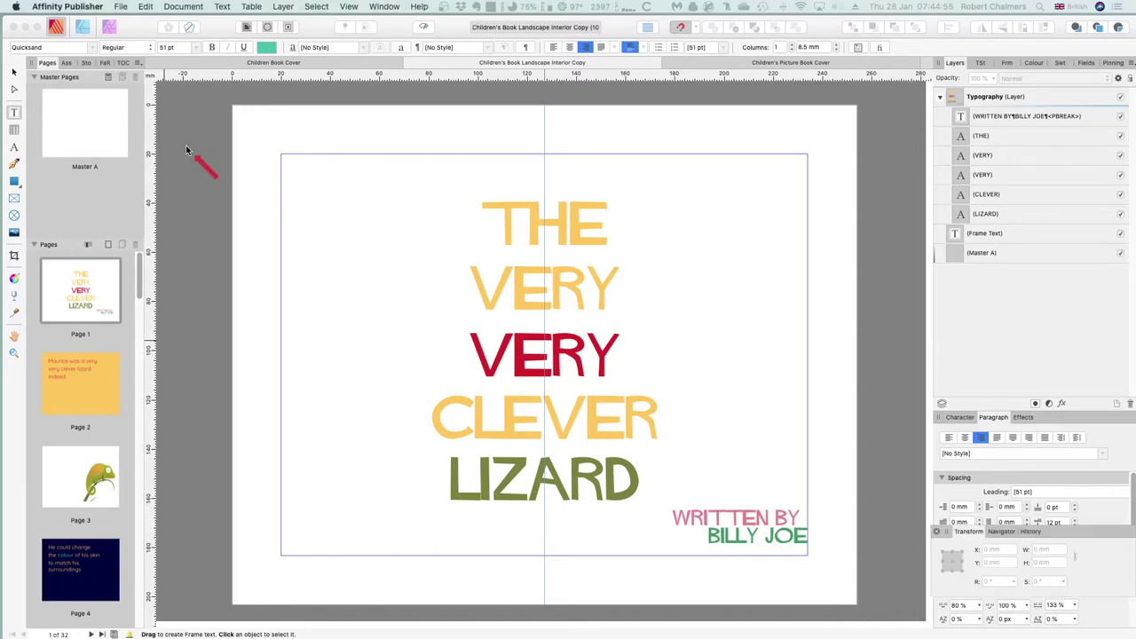
click(121, 7)
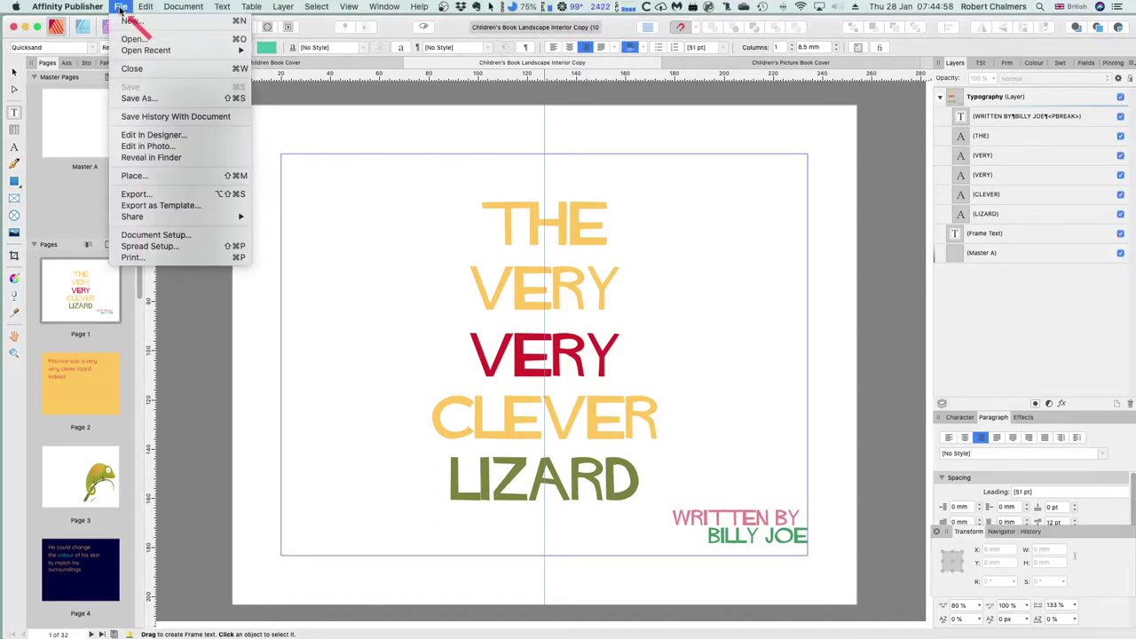
click(170, 237)
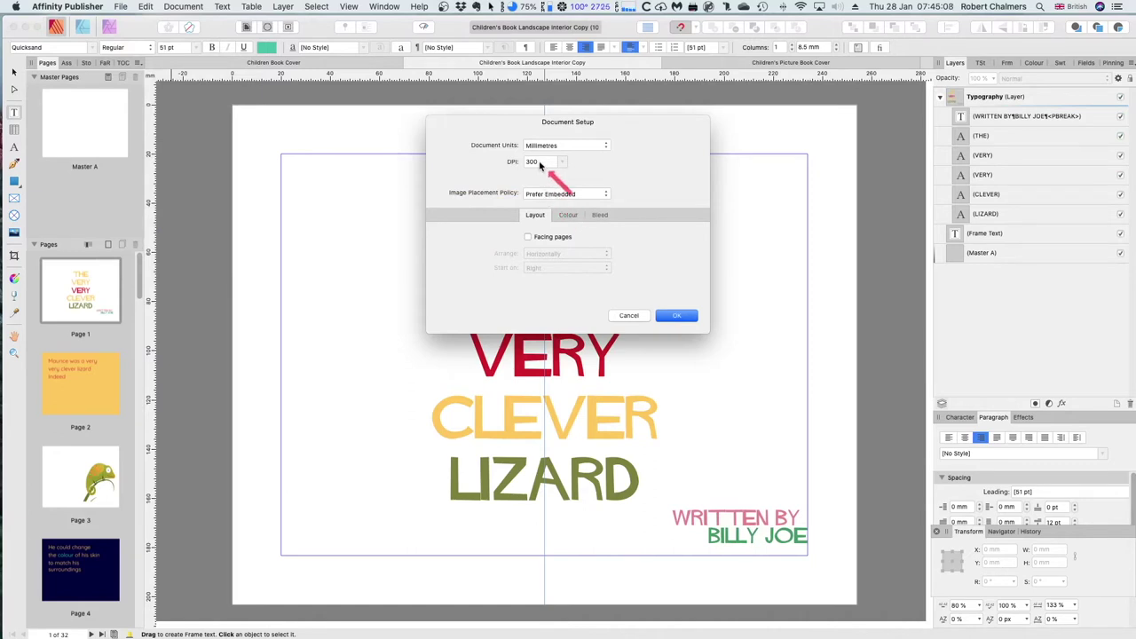
click(568, 215)
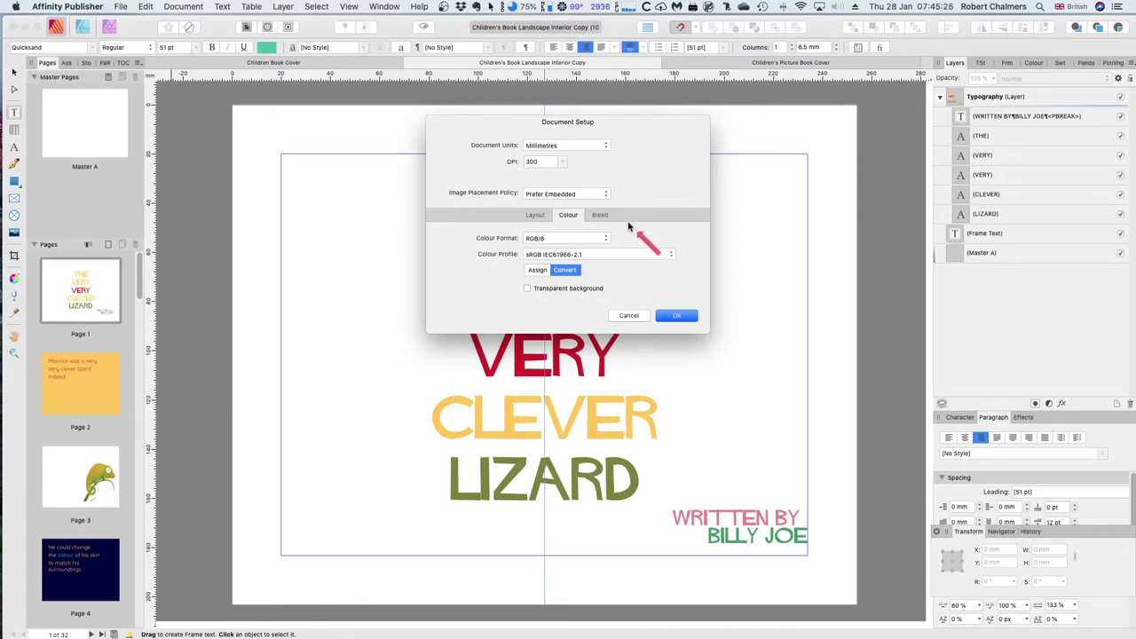
click(598, 218)
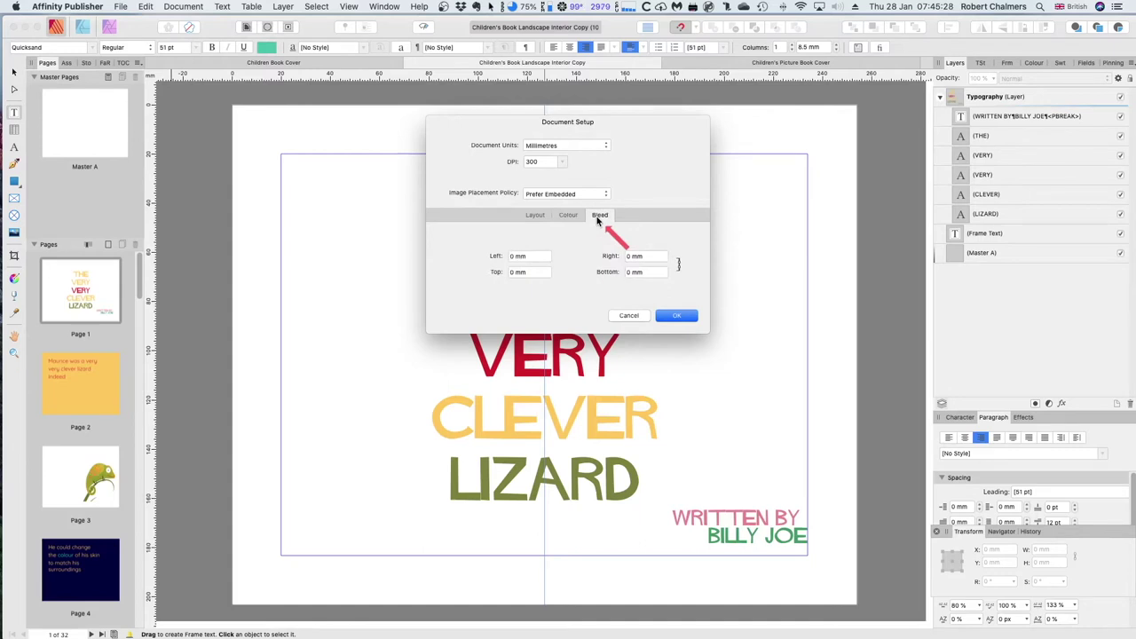
click(535, 217)
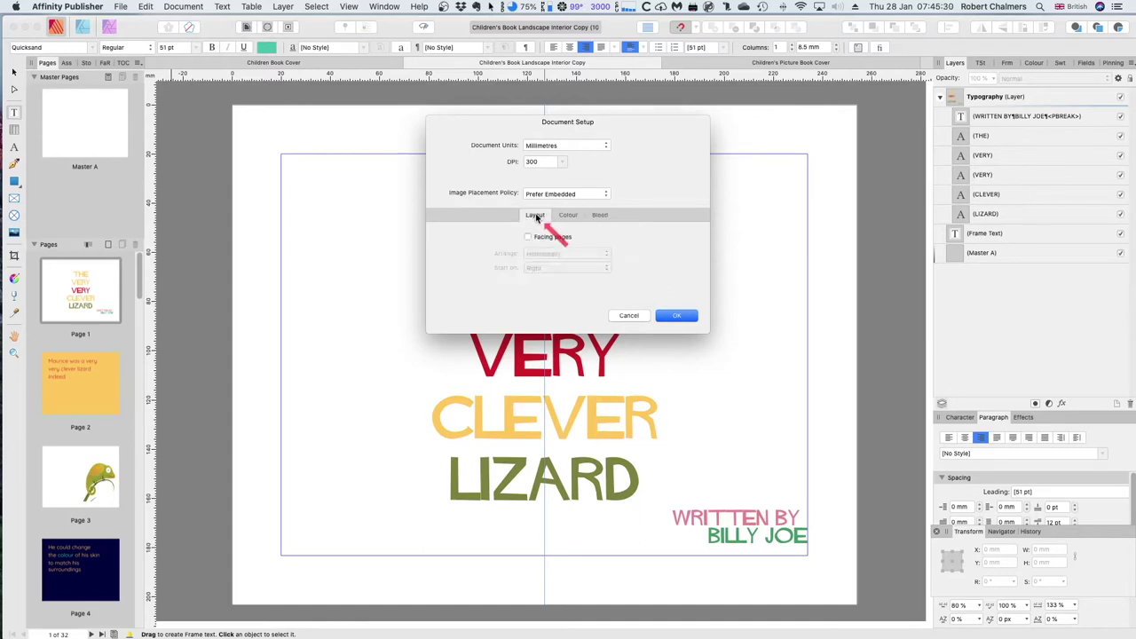
click(629, 315)
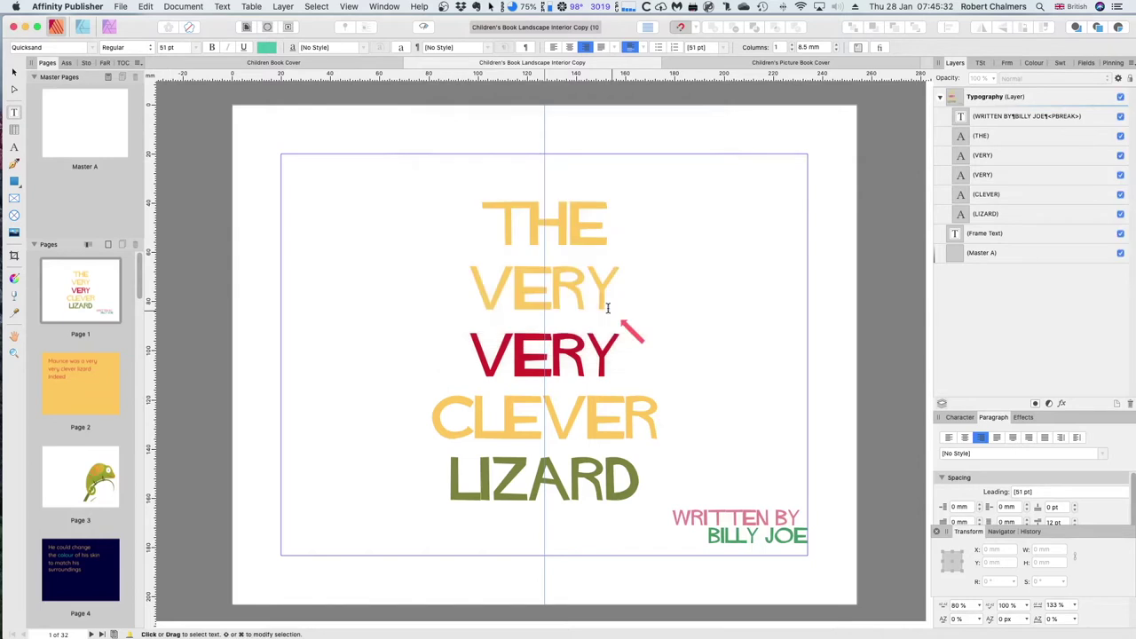
Step: Review the spread setup's dimensions, scaling and margin settings, then close it without changes
click(120, 7)
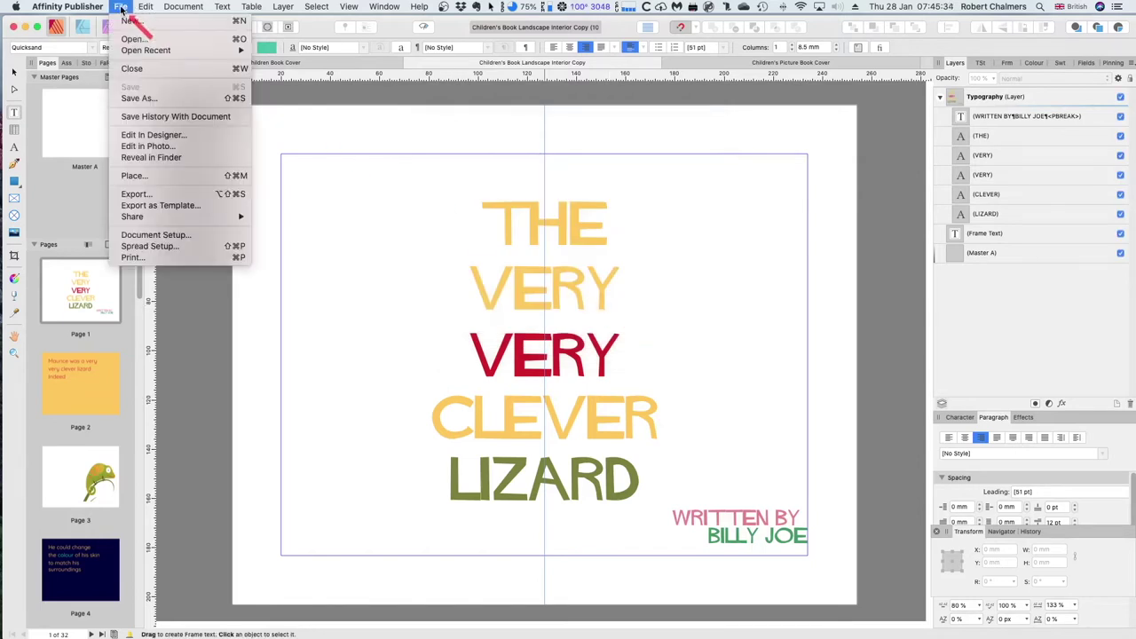
click(177, 246)
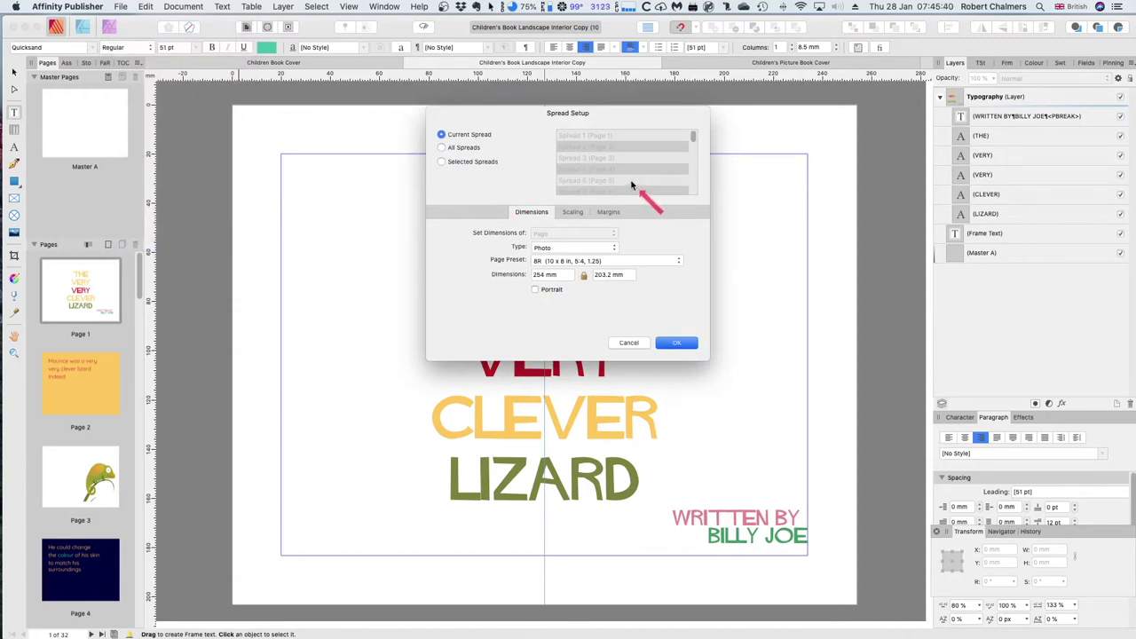
scroll(630, 182, down, 1)
scroll(631, 179, up, 1)
click(573, 212)
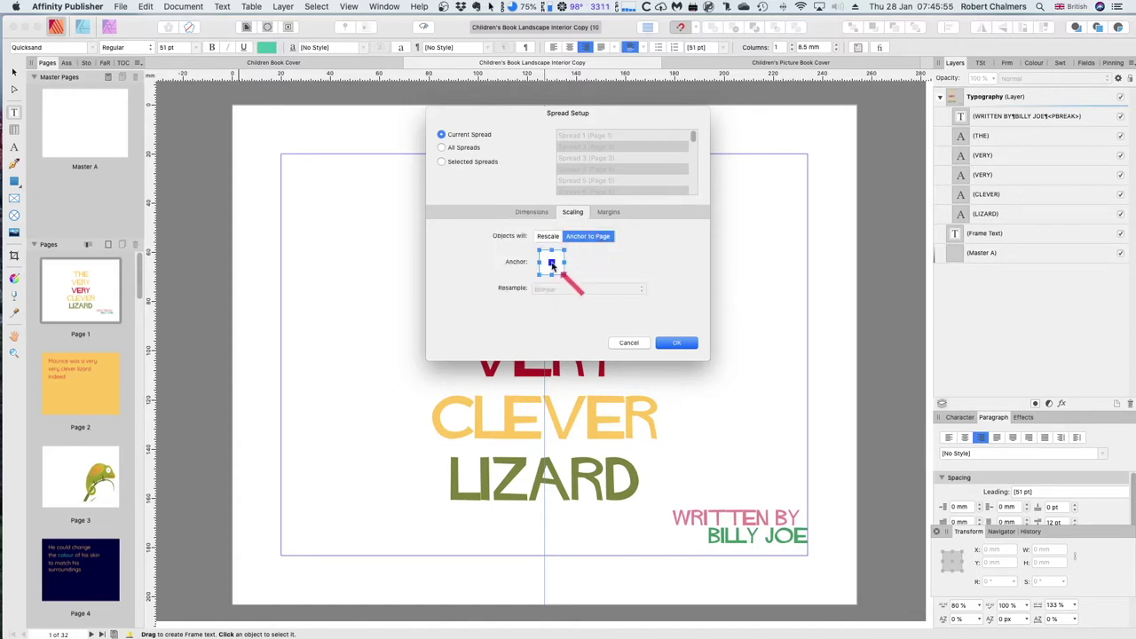
click(607, 213)
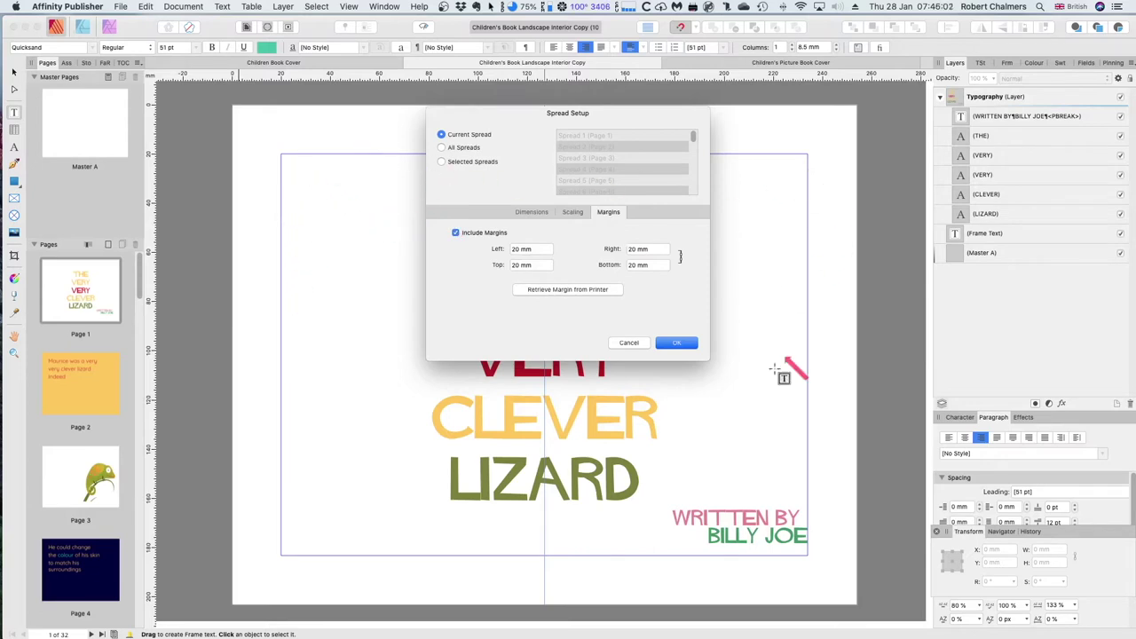
click(621, 342)
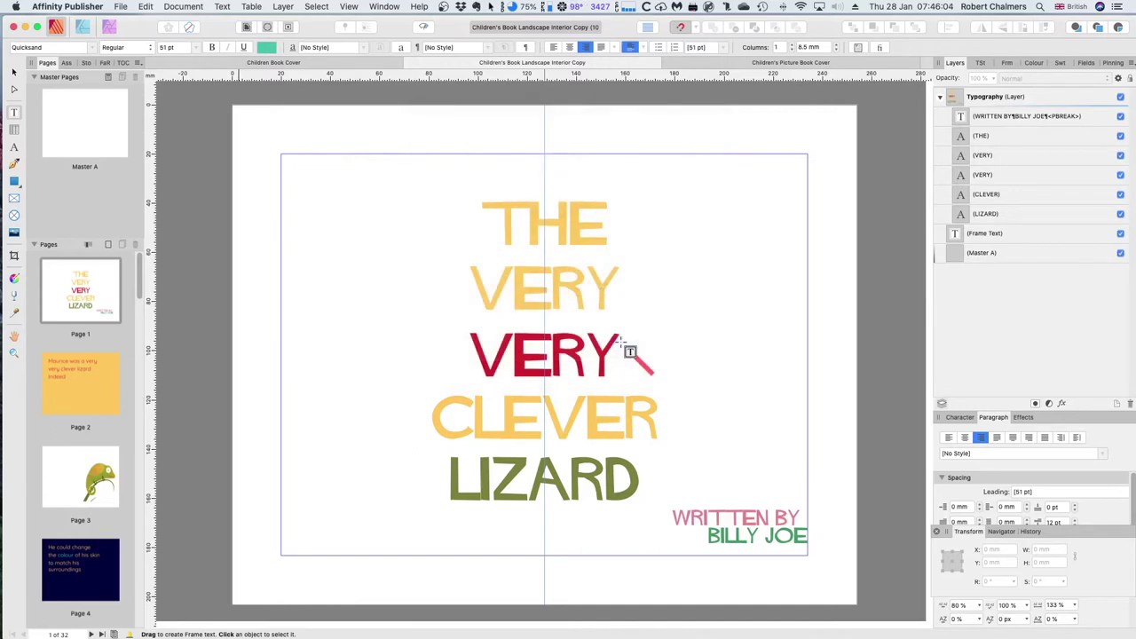
Step: View the Master A page on the canvas and return to page 1
double_click(82, 131)
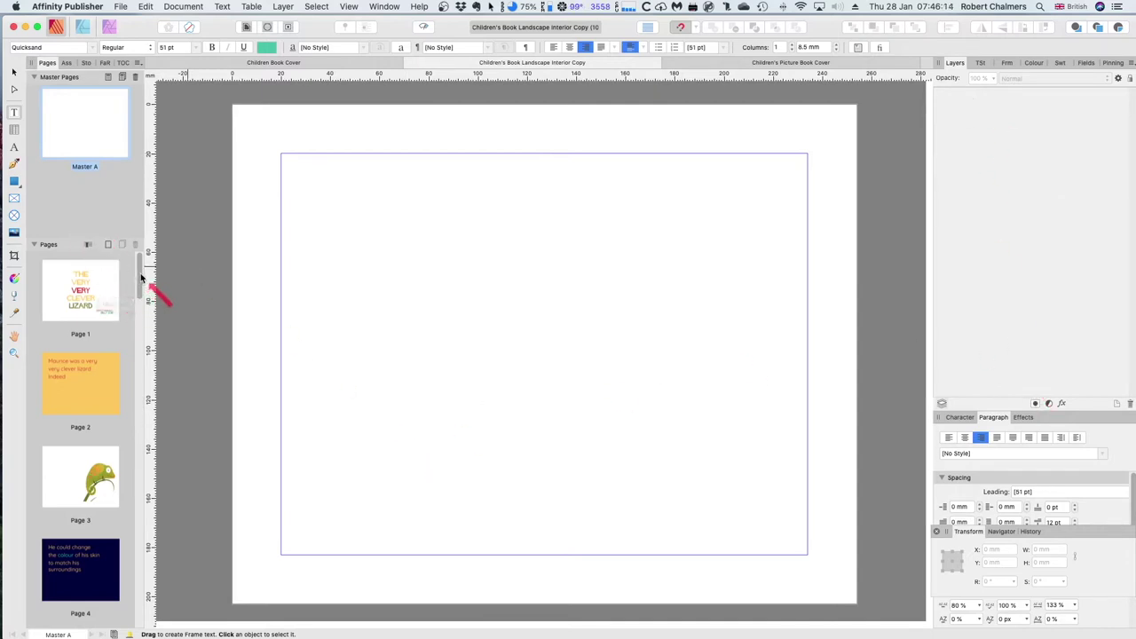
scroll(140, 282, down, 2)
scroll(140, 282, up, 2)
scroll(80, 319, down, 1)
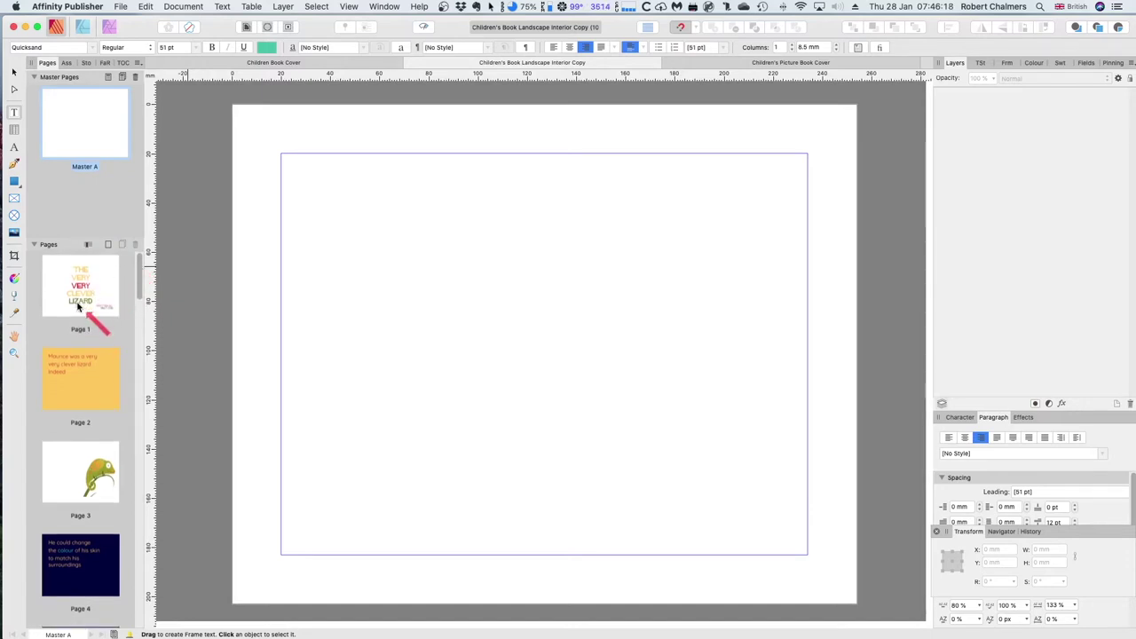
double_click(77, 306)
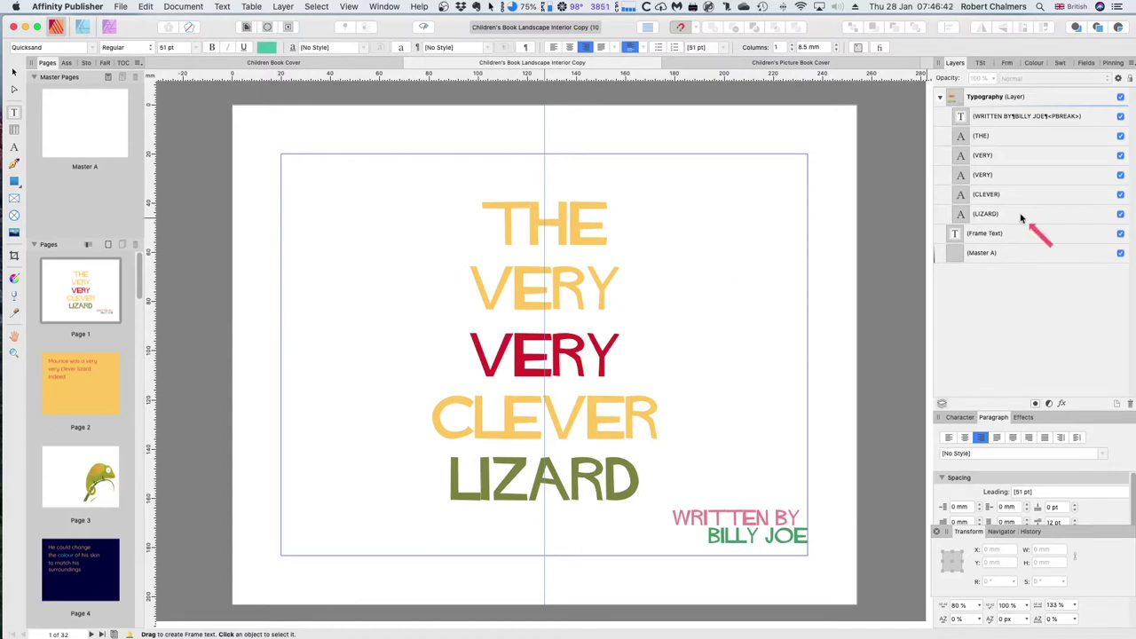
Step: Inspect page 1's layer structure by selecting the Frame Text layer and collapsing and re-expanding the Typography layer
click(982, 235)
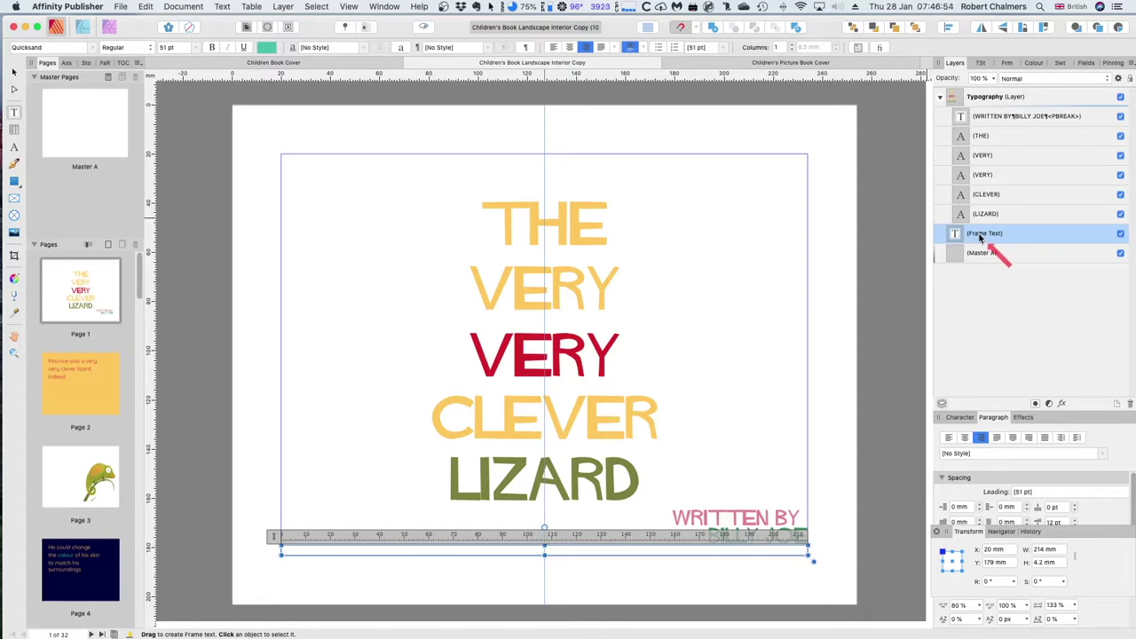
click(941, 97)
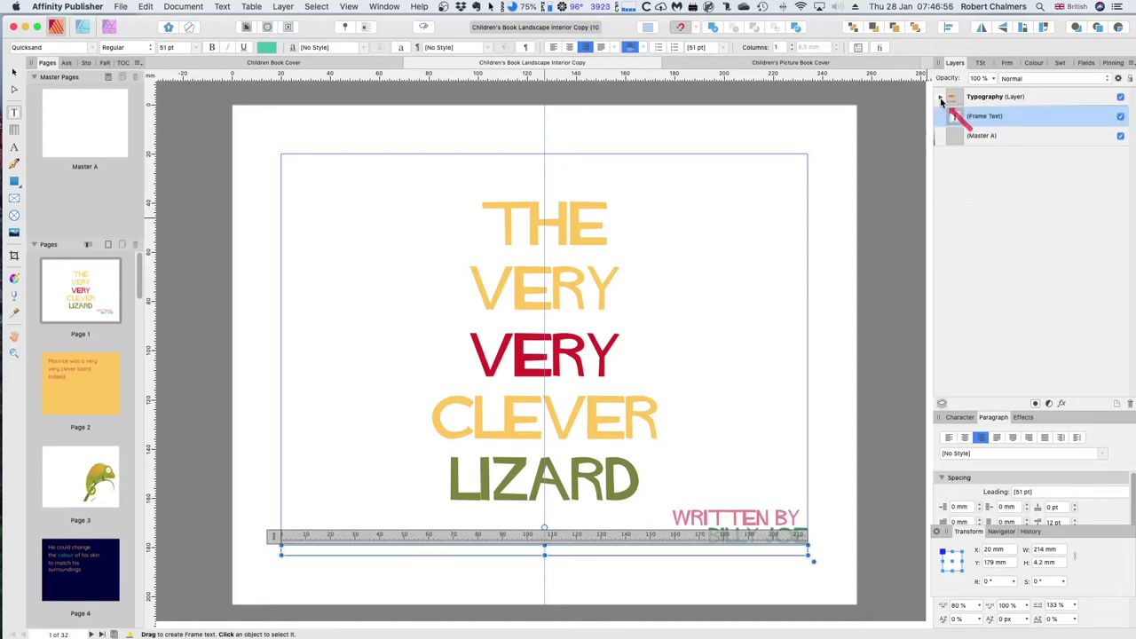
click(941, 98)
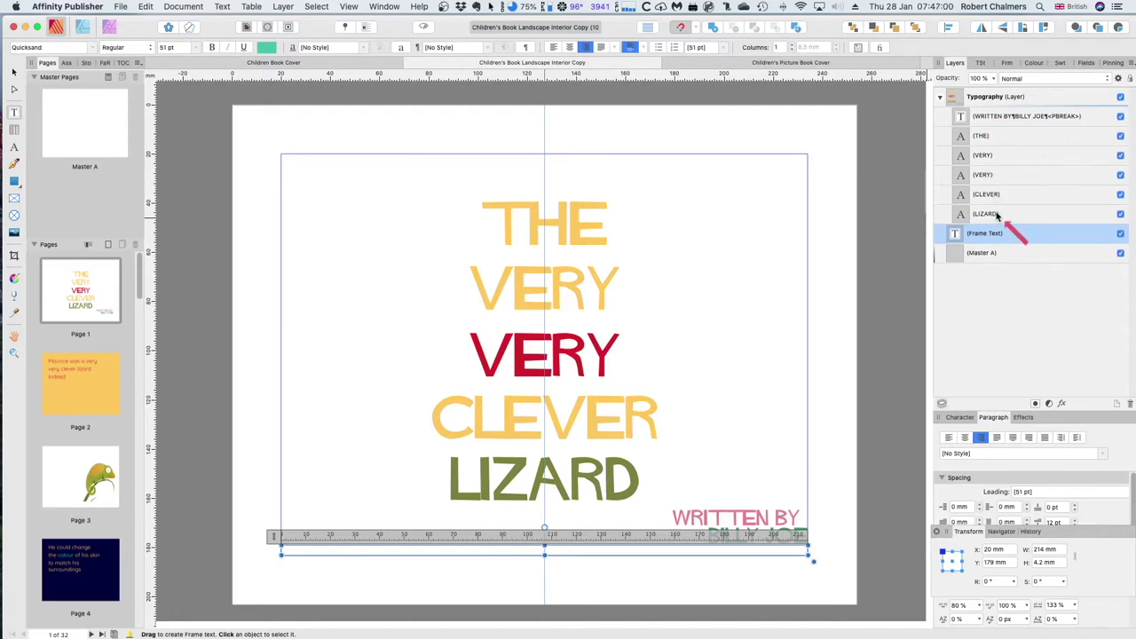
Step: View pages 2 and 3, and expand page 3's Image layer to select the embedded lizard2-complete-eps document
click(75, 400)
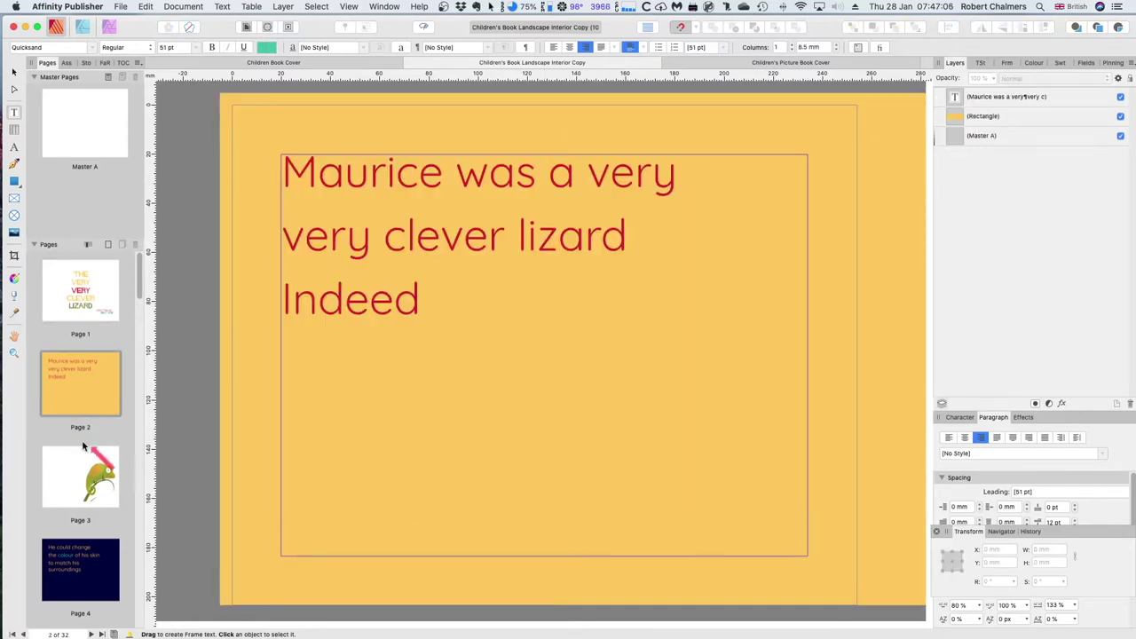
click(82, 477)
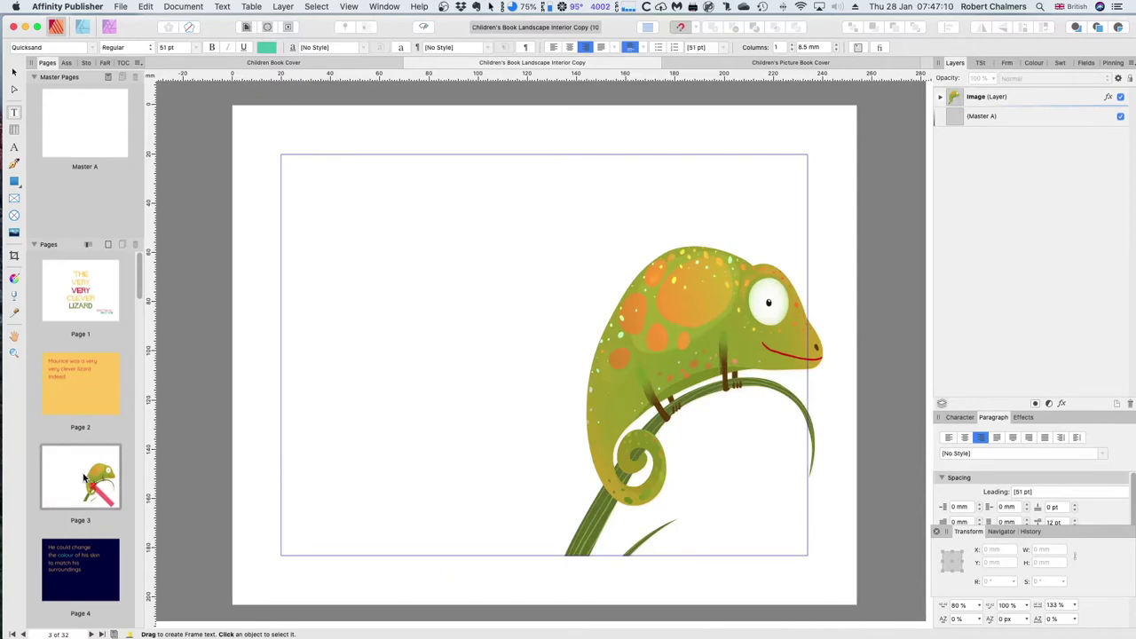
click(939, 96)
click(946, 118)
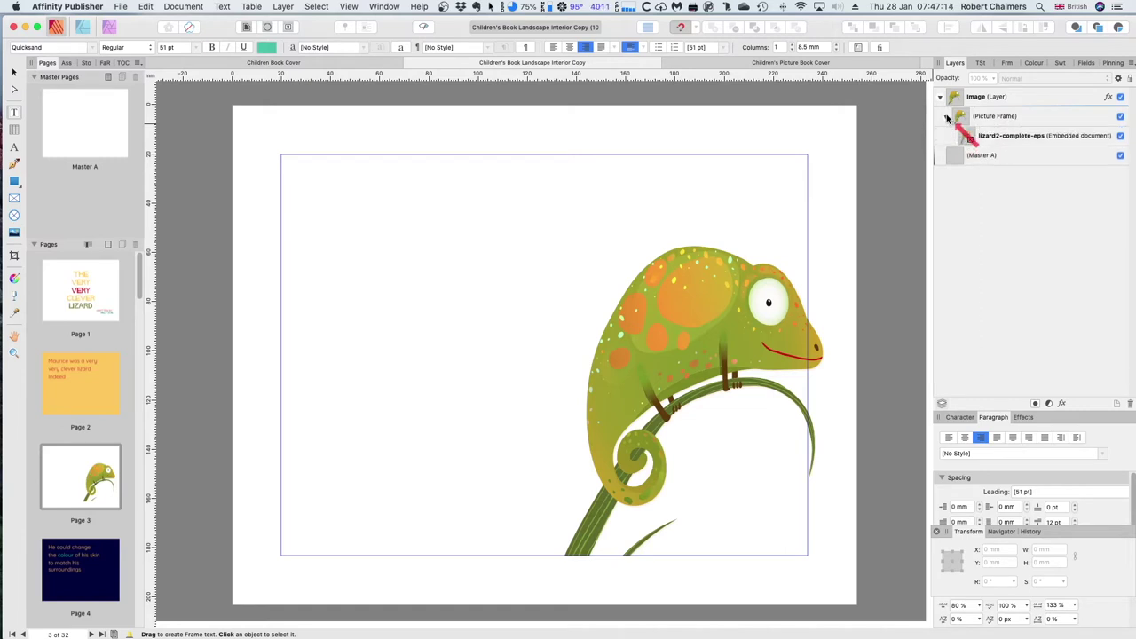
click(996, 139)
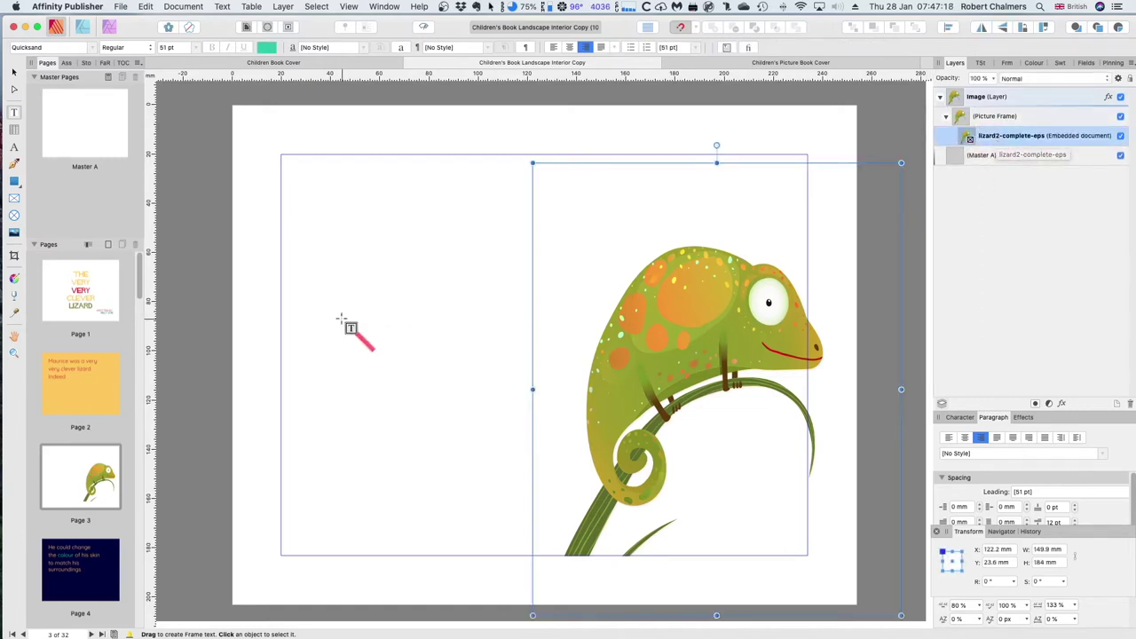
Step: View pages 4 and 5 to examine their text, backgrounds and picture frame
click(78, 555)
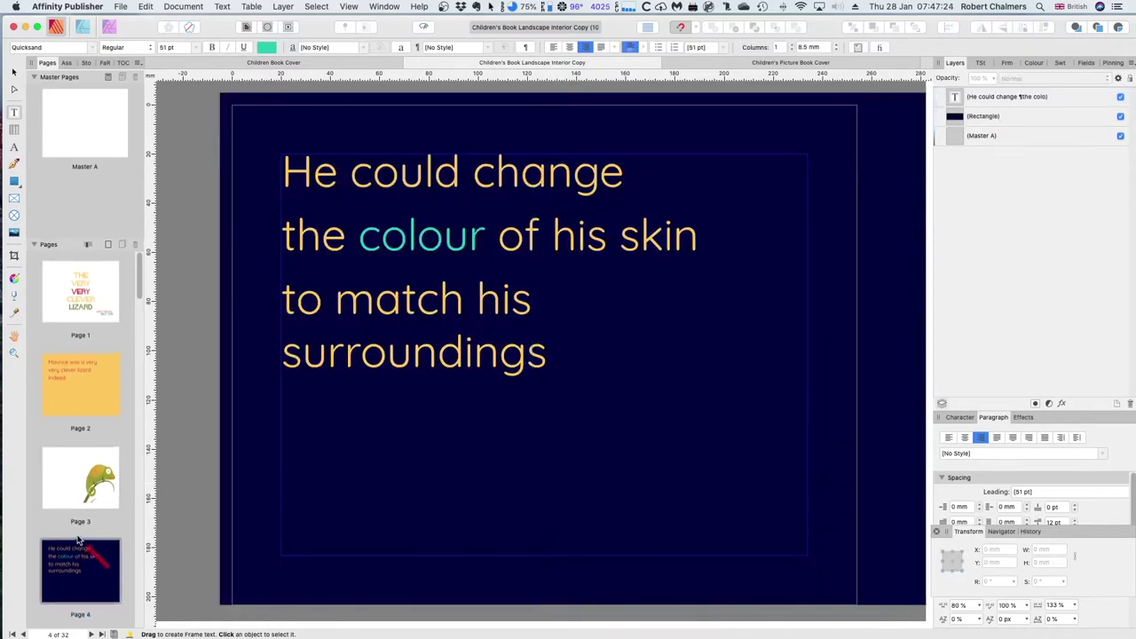
scroll(77, 541, down, 5)
scroll(76, 534, down, 1)
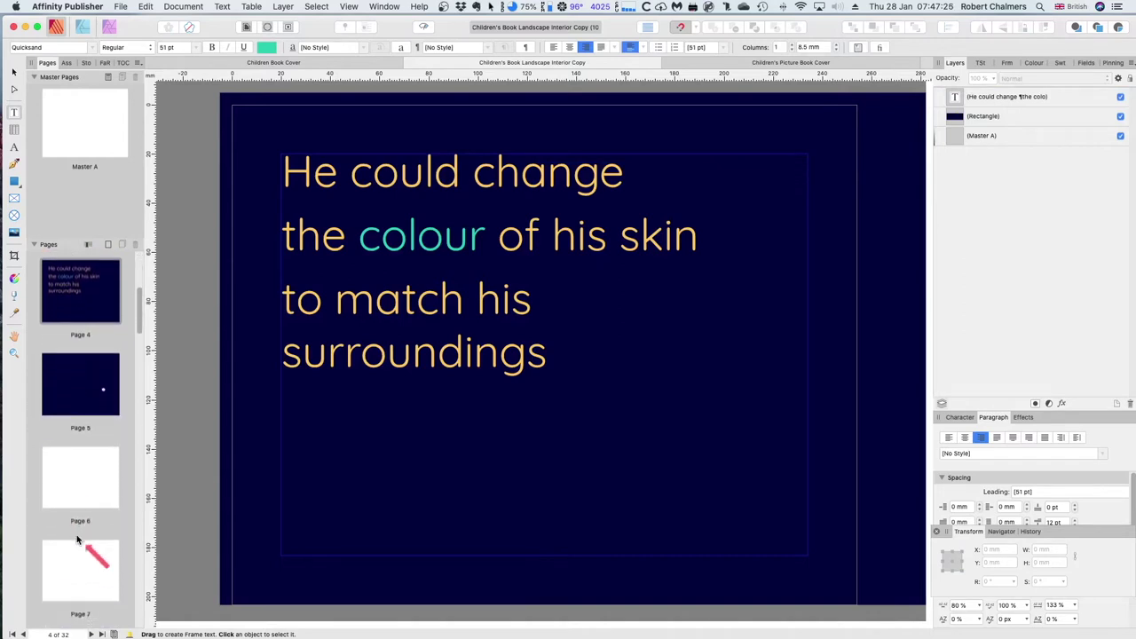
click(87, 377)
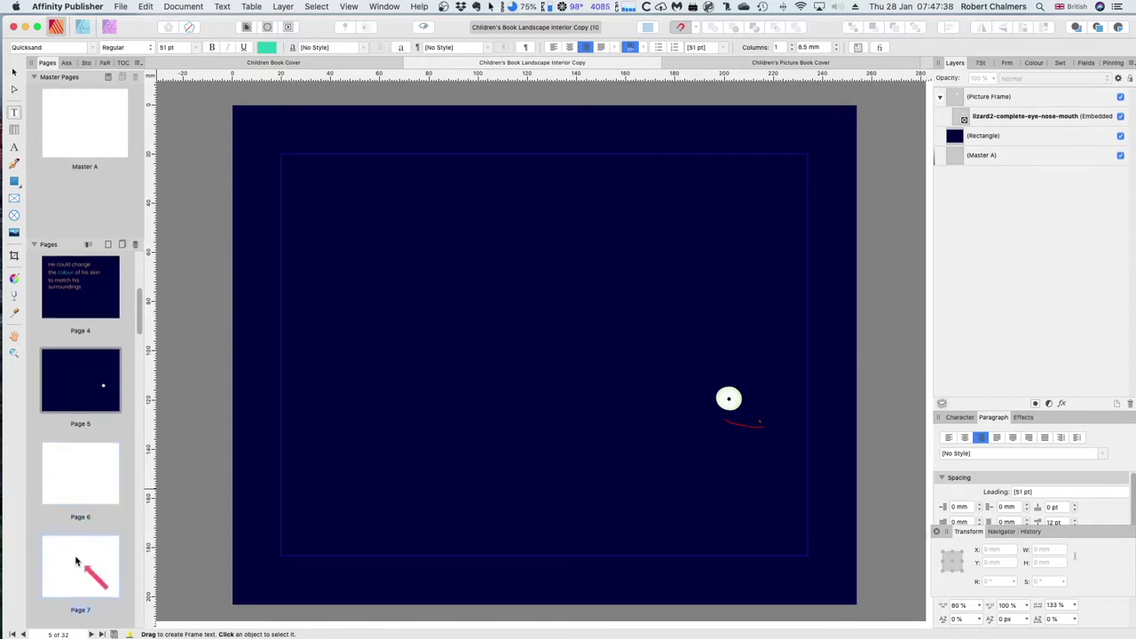
scroll(76, 561, up, 5)
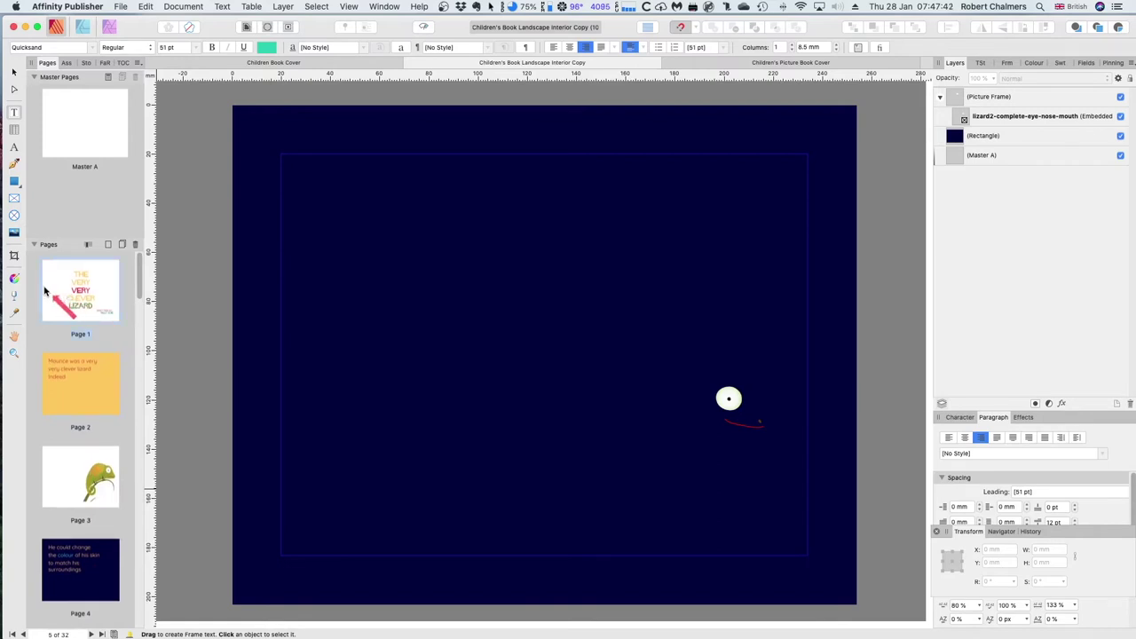
click(121, 7)
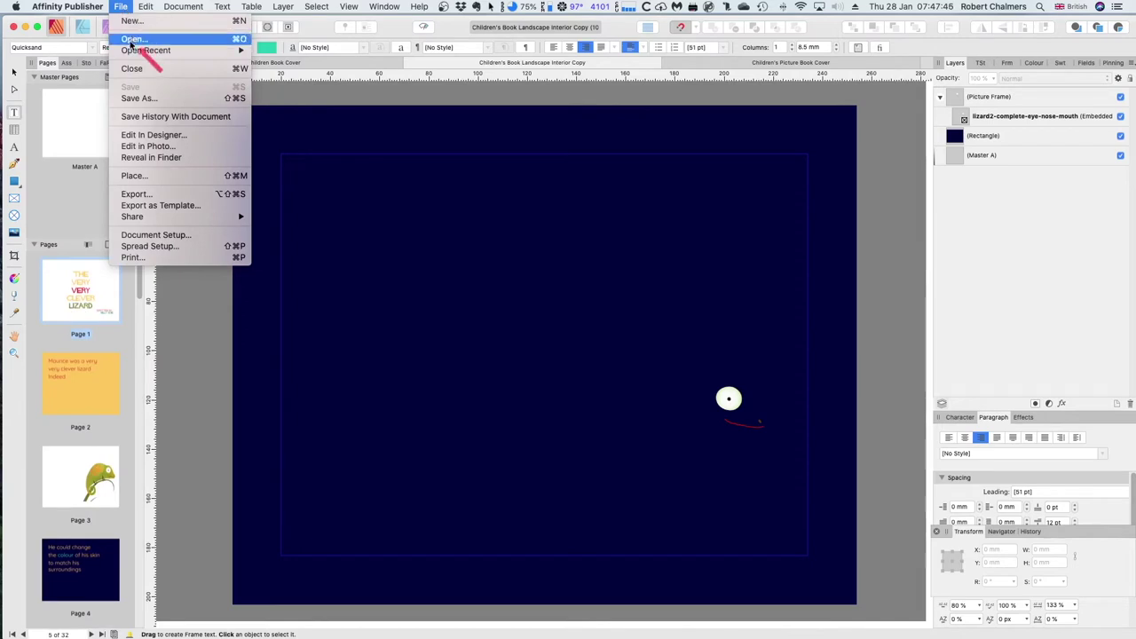
click(106, 302)
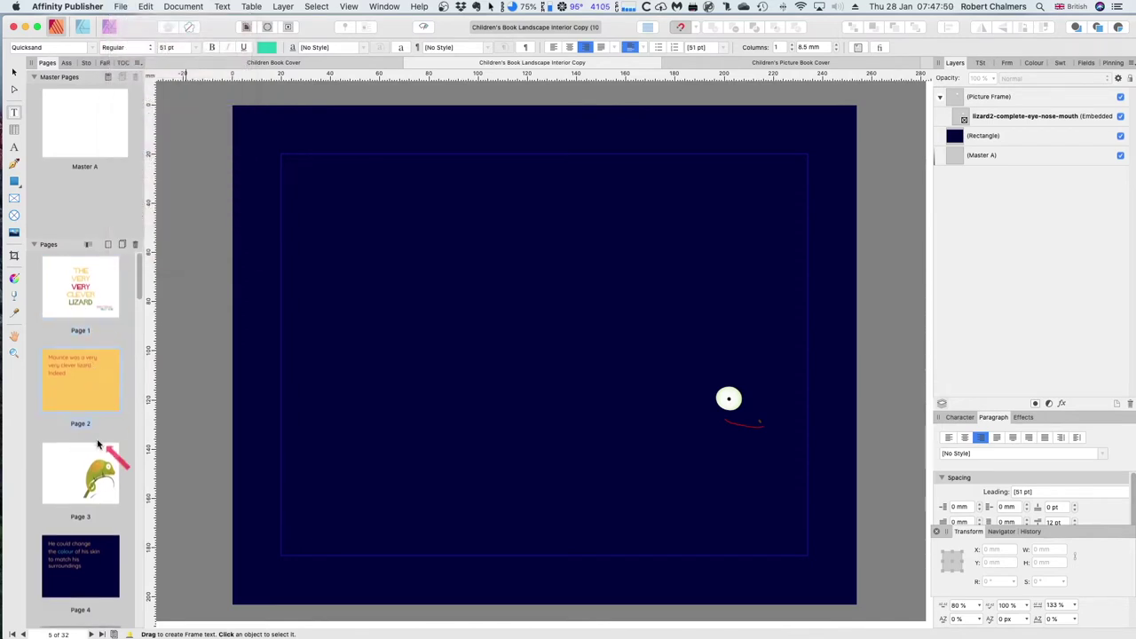
drag(73, 462, 102, 291)
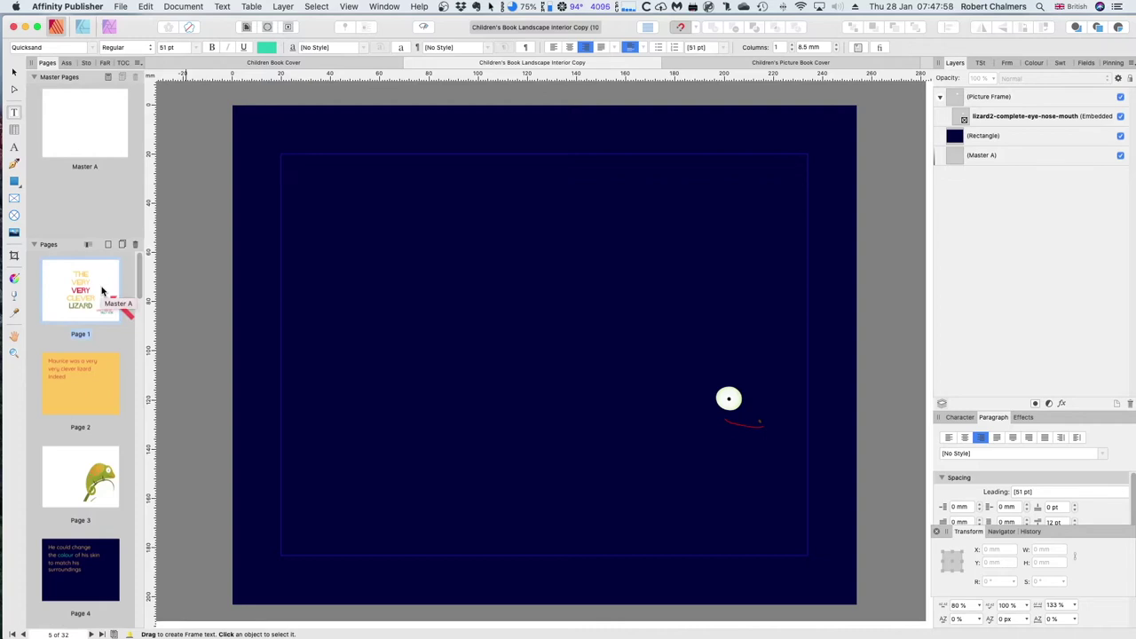
Step: Show page 3 again and go back to the title page, page 1
drag(102, 291, 82, 470)
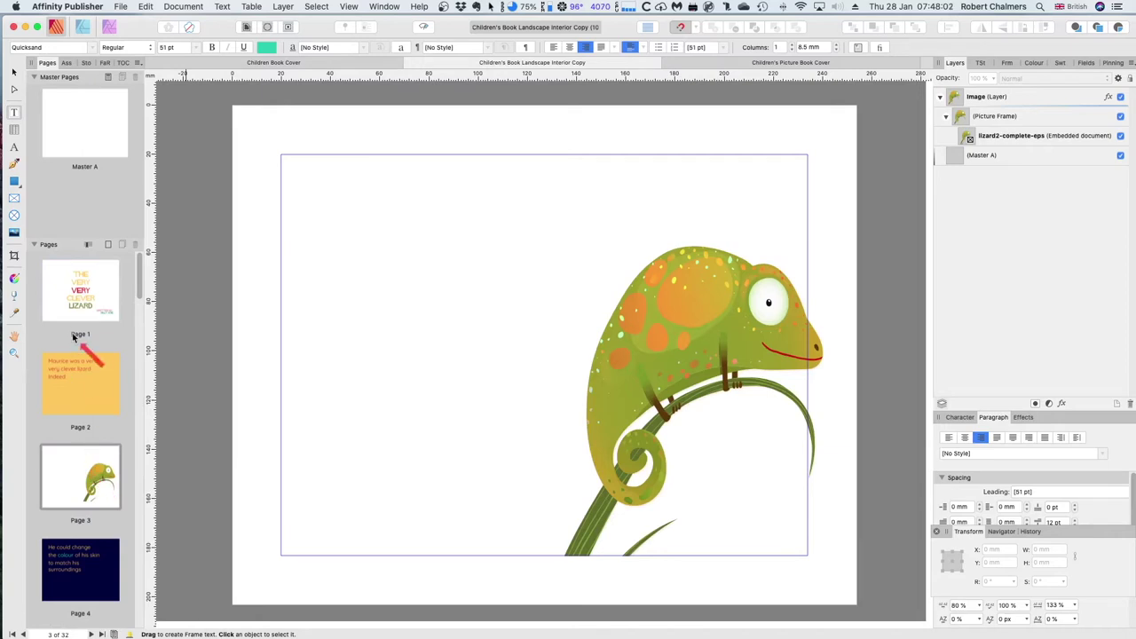
click(102, 293)
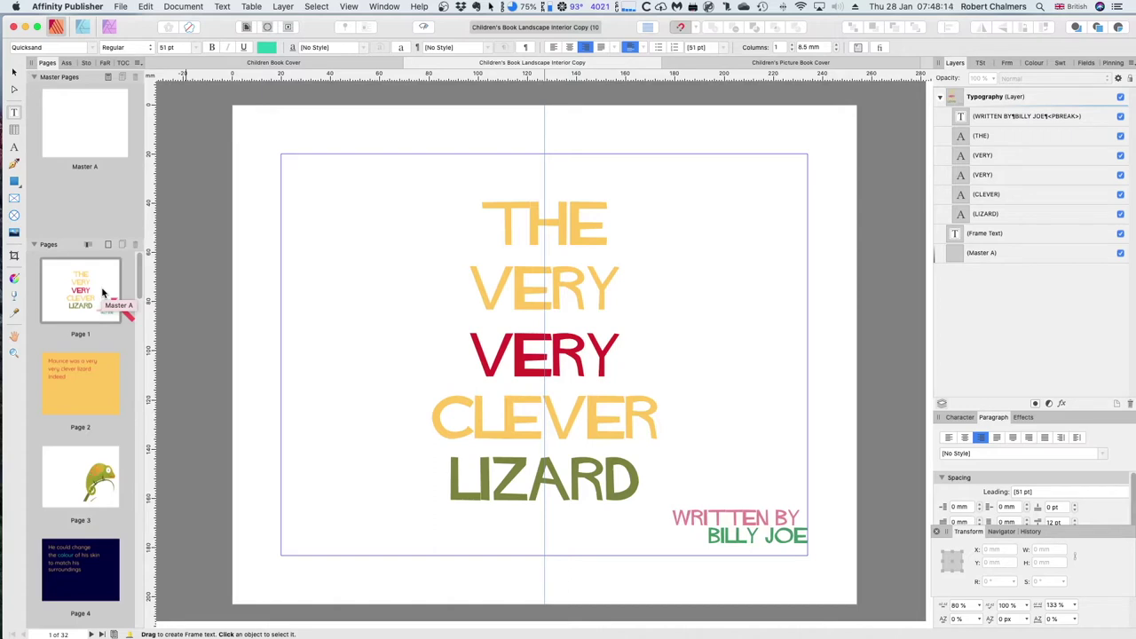
drag(102, 292, 87, 299)
drag(88, 299, 101, 297)
Step: Open the PDF export settings and choose the PDF (digital - high quality) preset
click(120, 7)
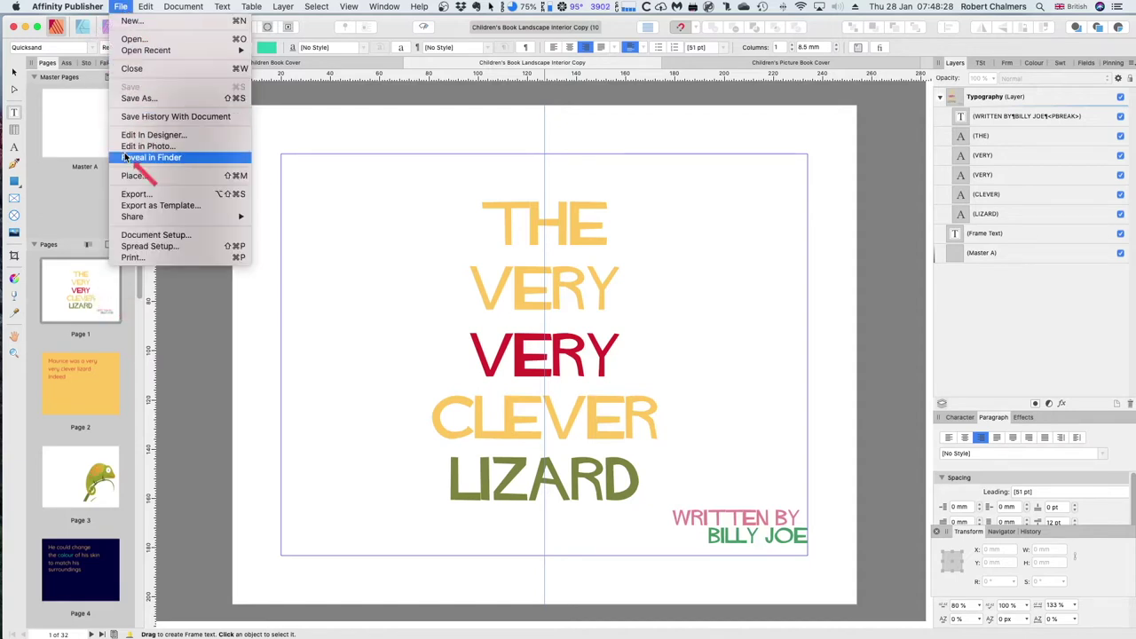
click(140, 194)
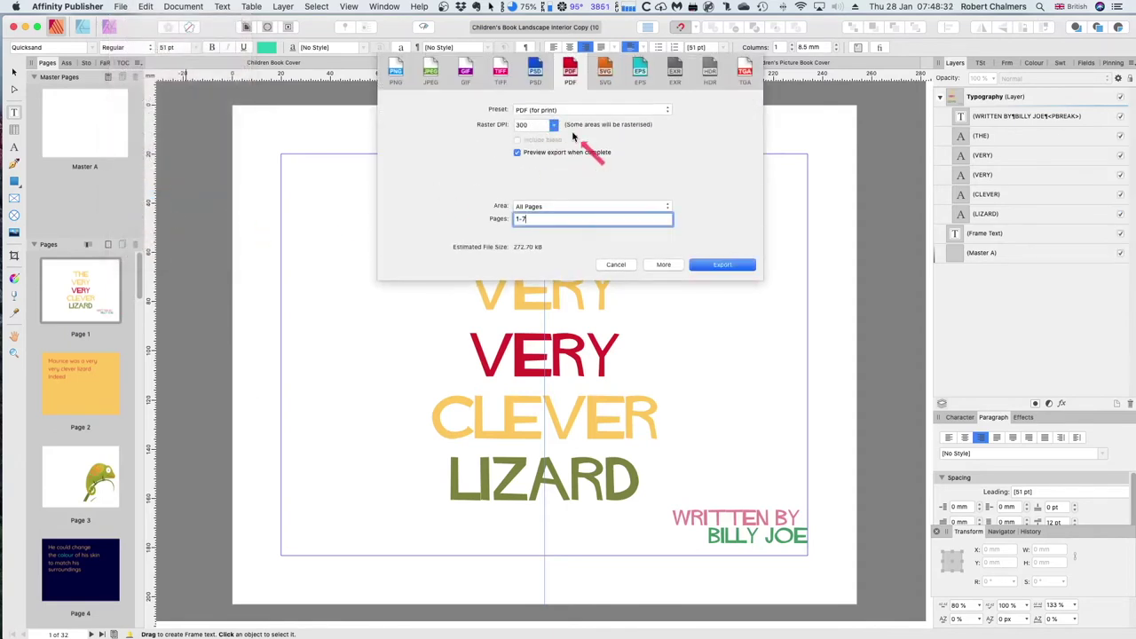
click(664, 111)
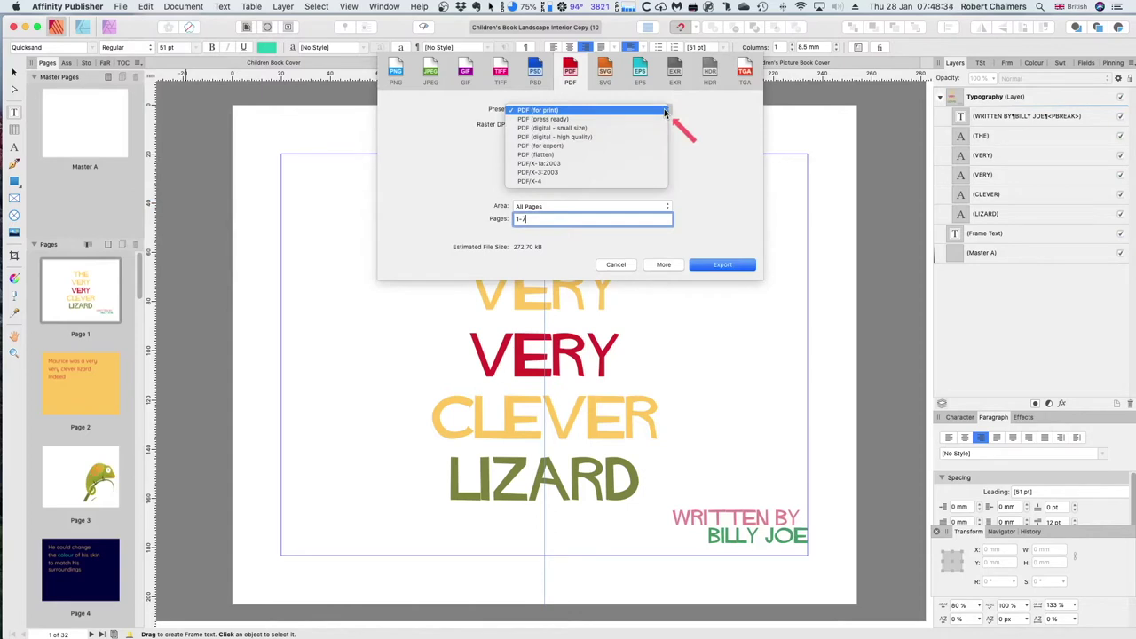
click(565, 138)
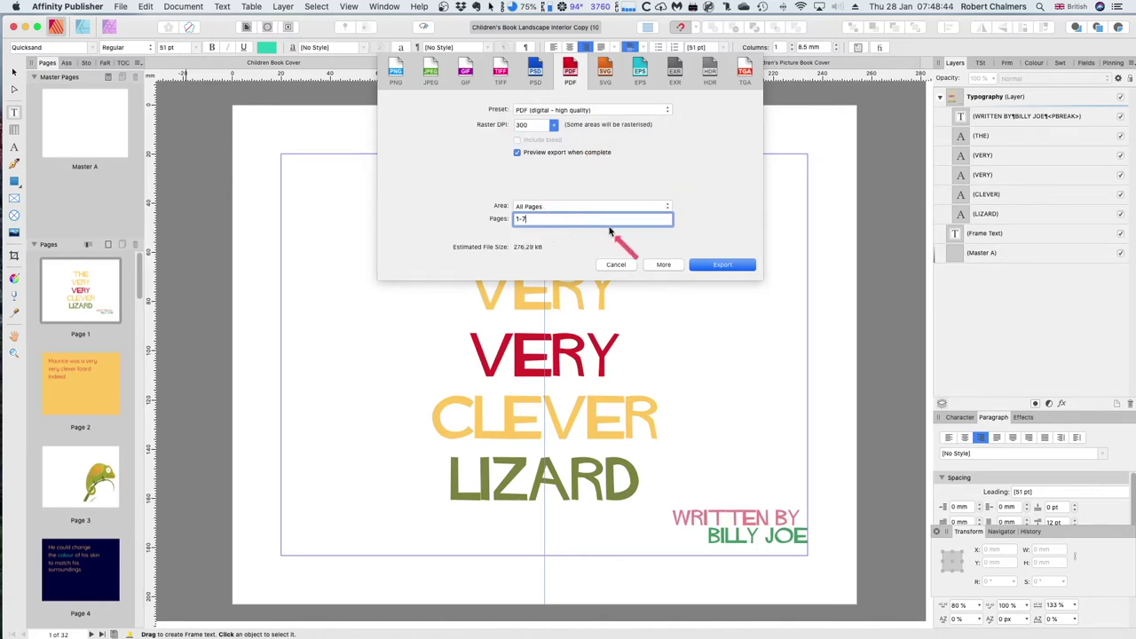
Step: Review the advanced PDF settings and export pages 1-7 to Downloads as Children's Book Landscape Interior Copy.pdf, replacing the existing file
click(663, 265)
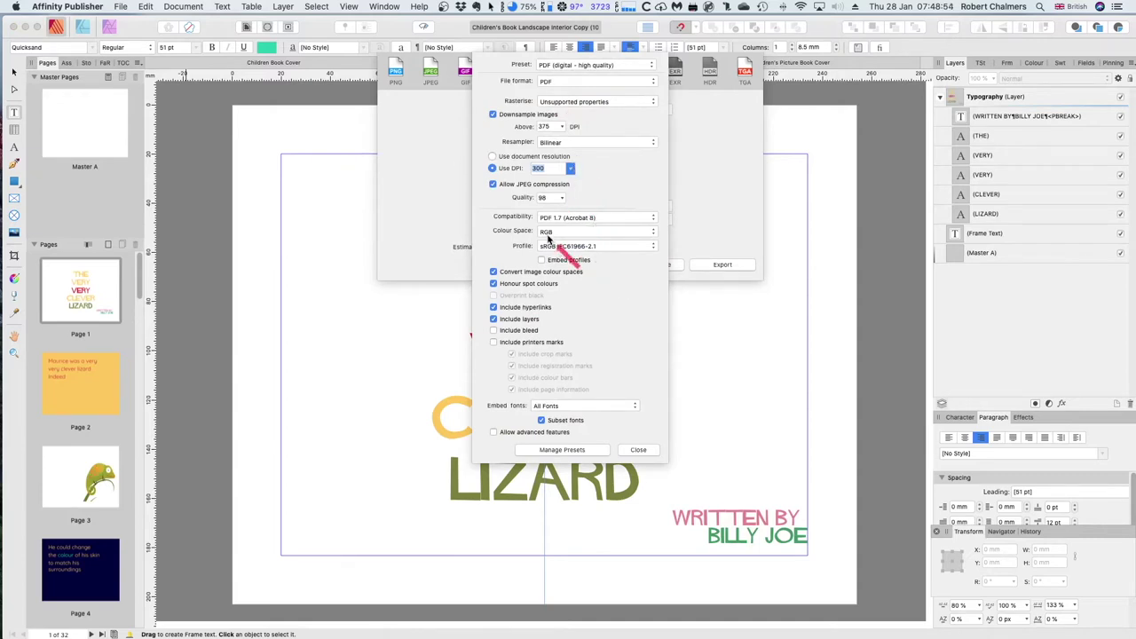
click(636, 448)
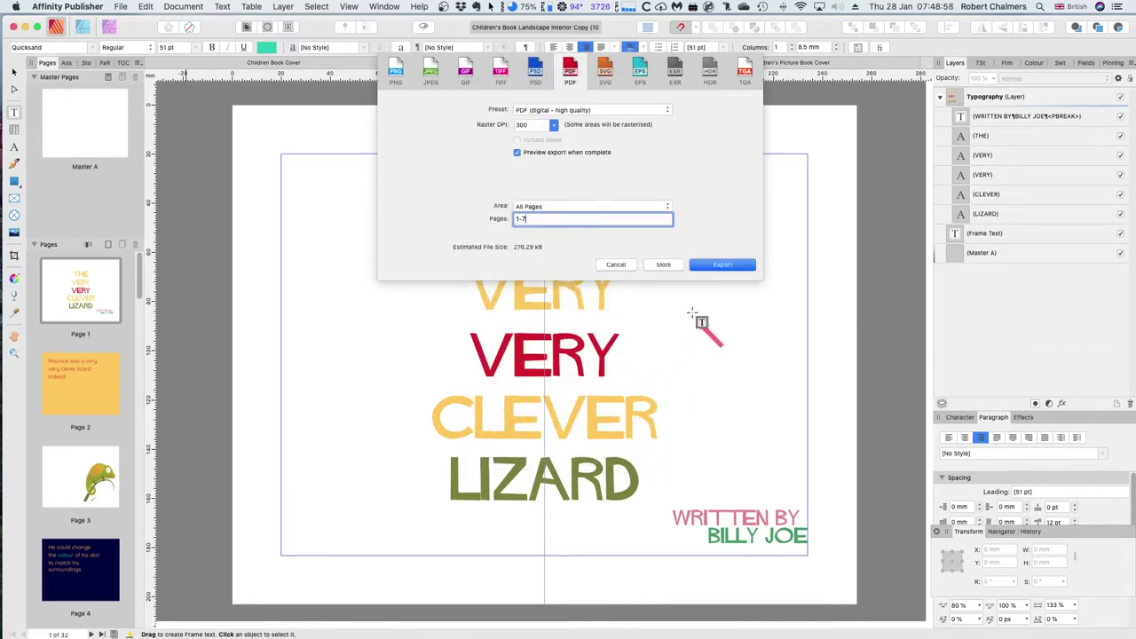
click(720, 266)
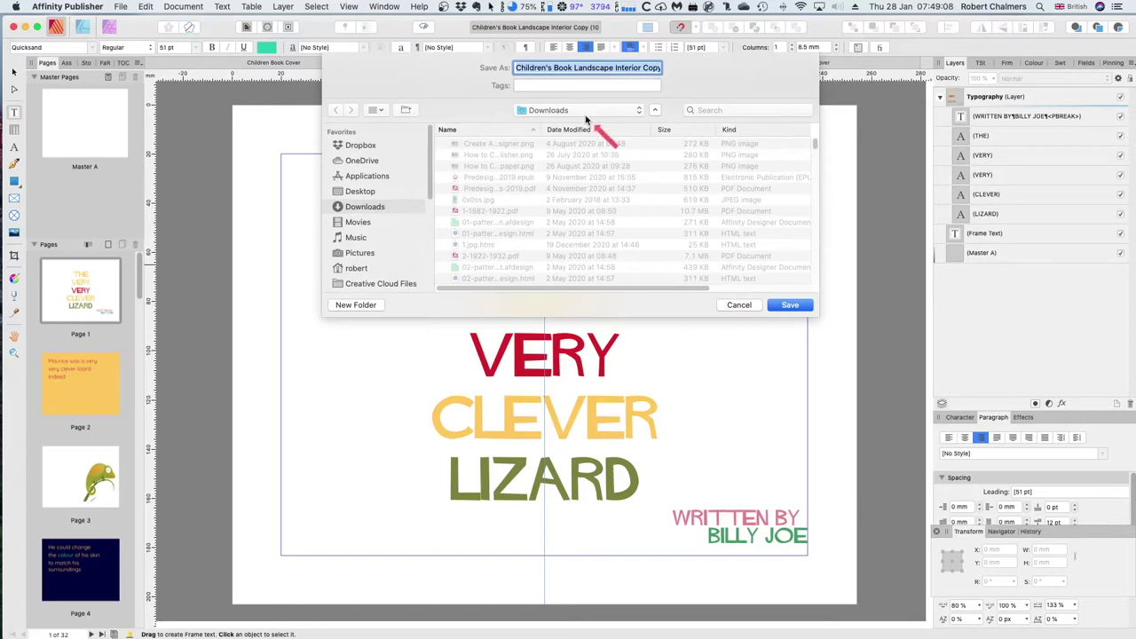
drag(540, 130, 663, 129)
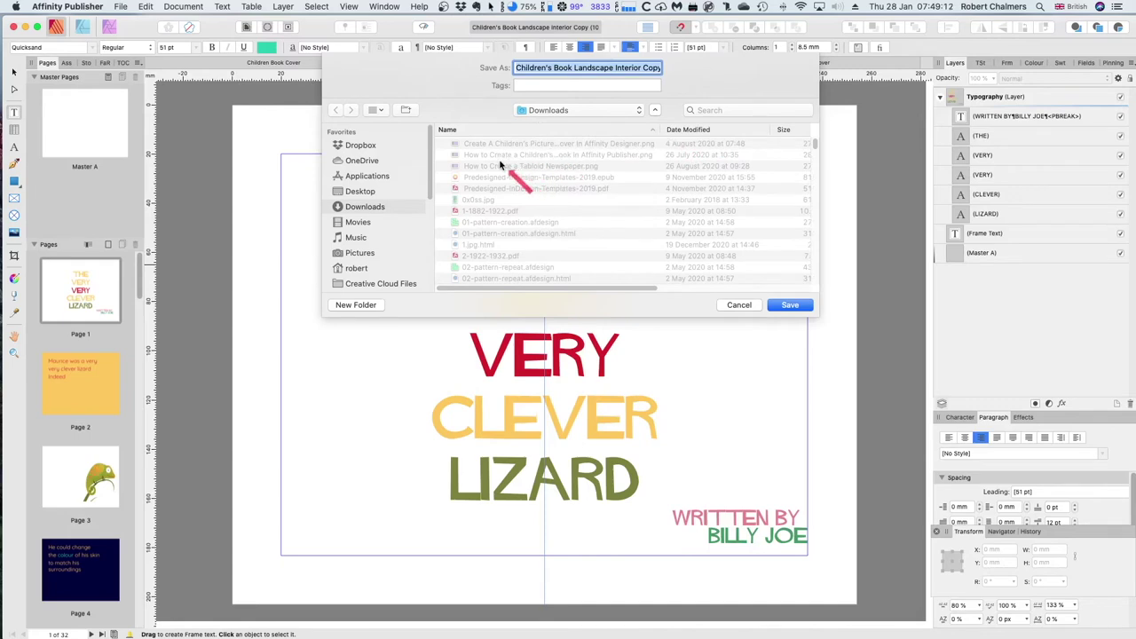
scroll(507, 168, down, 1)
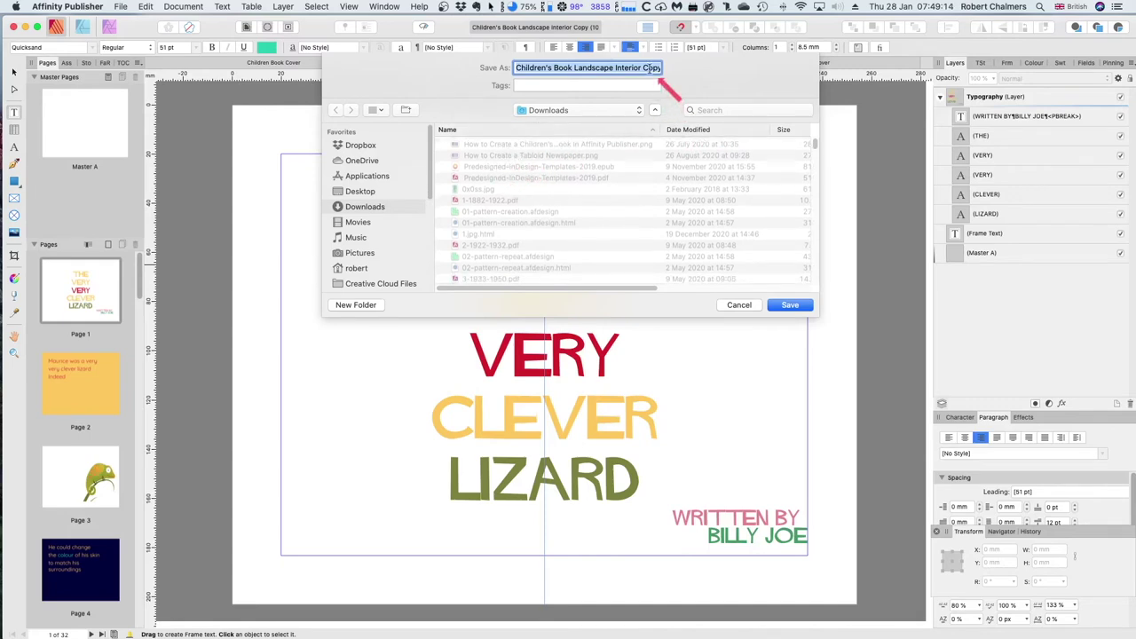
click(786, 305)
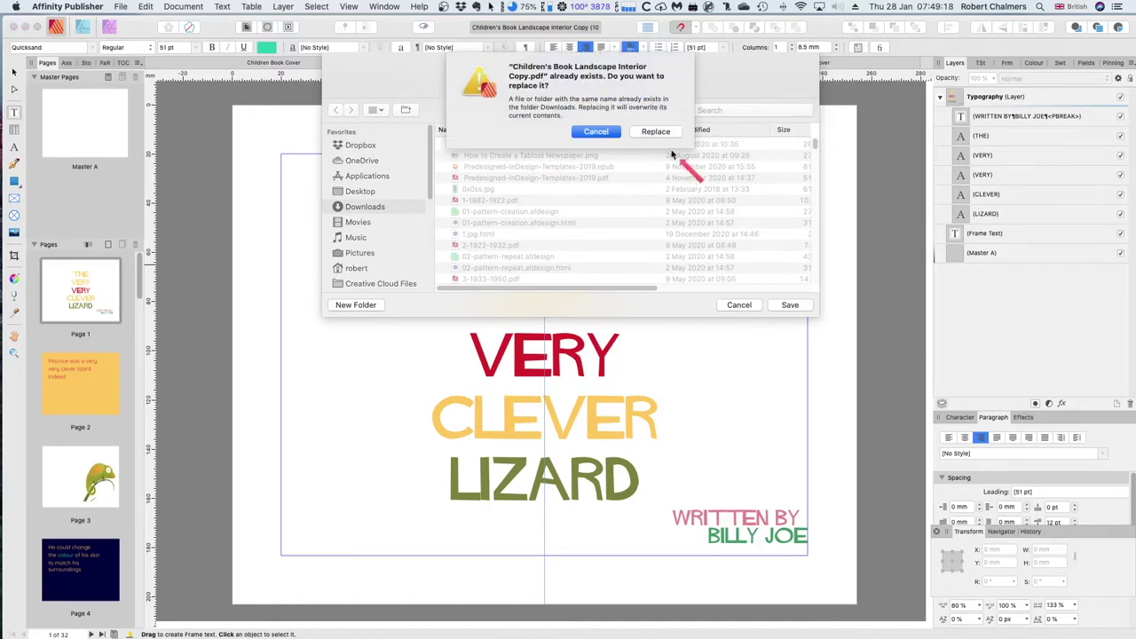
click(656, 132)
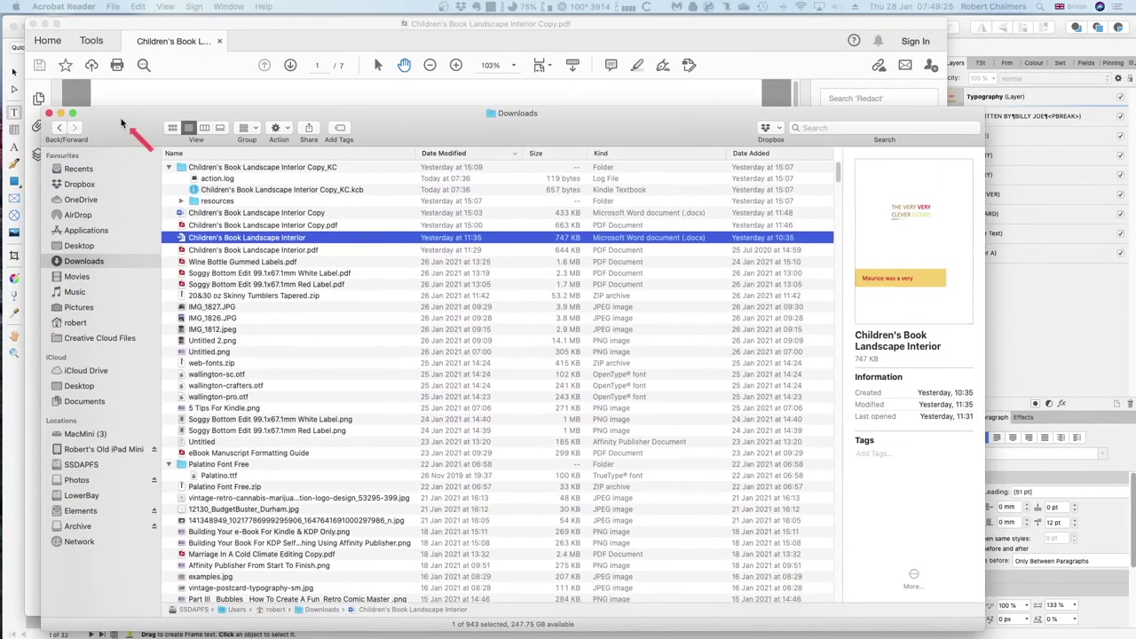
Step: Collapse the Children's Book Landscape Interior Copy_KC folder in Downloads, check the exported PDF's file details, and close the window
click(121, 118)
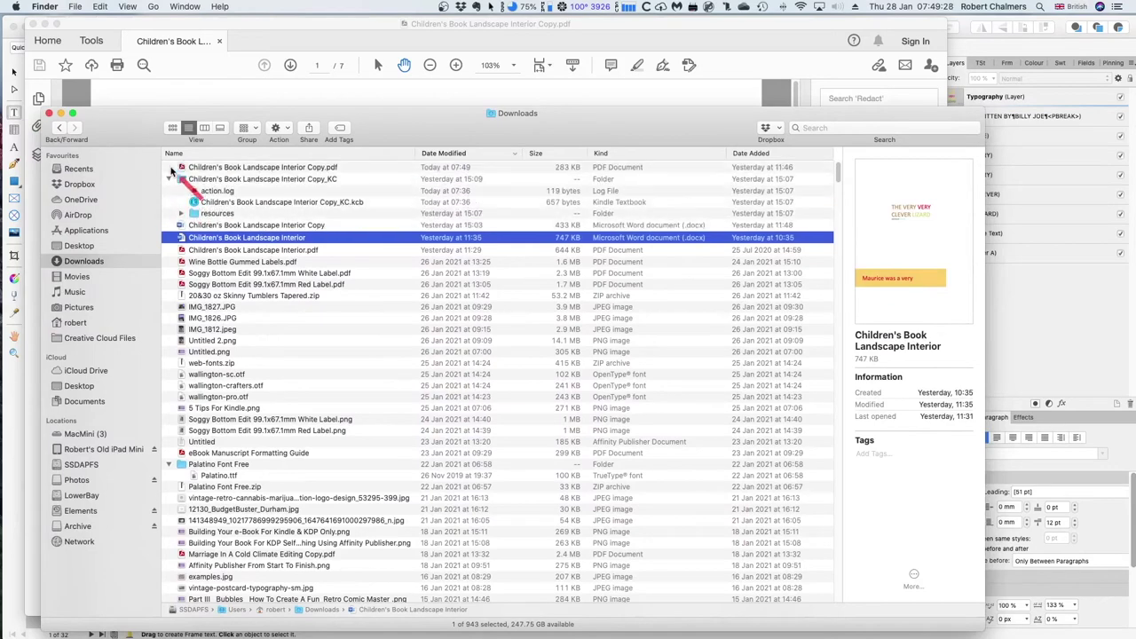
click(169, 178)
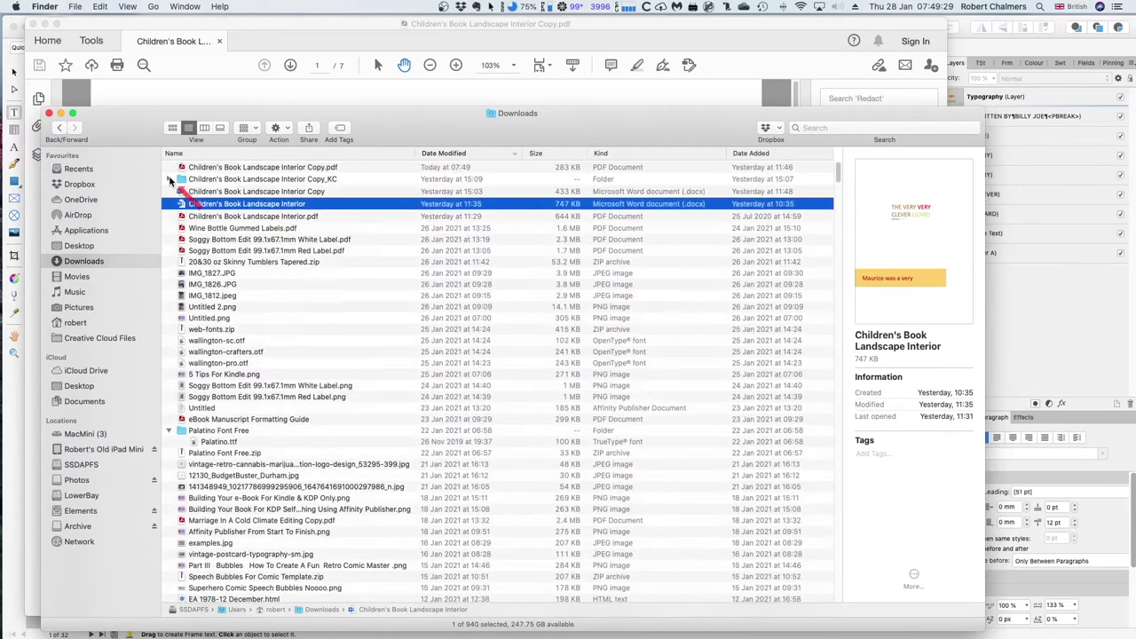
click(227, 168)
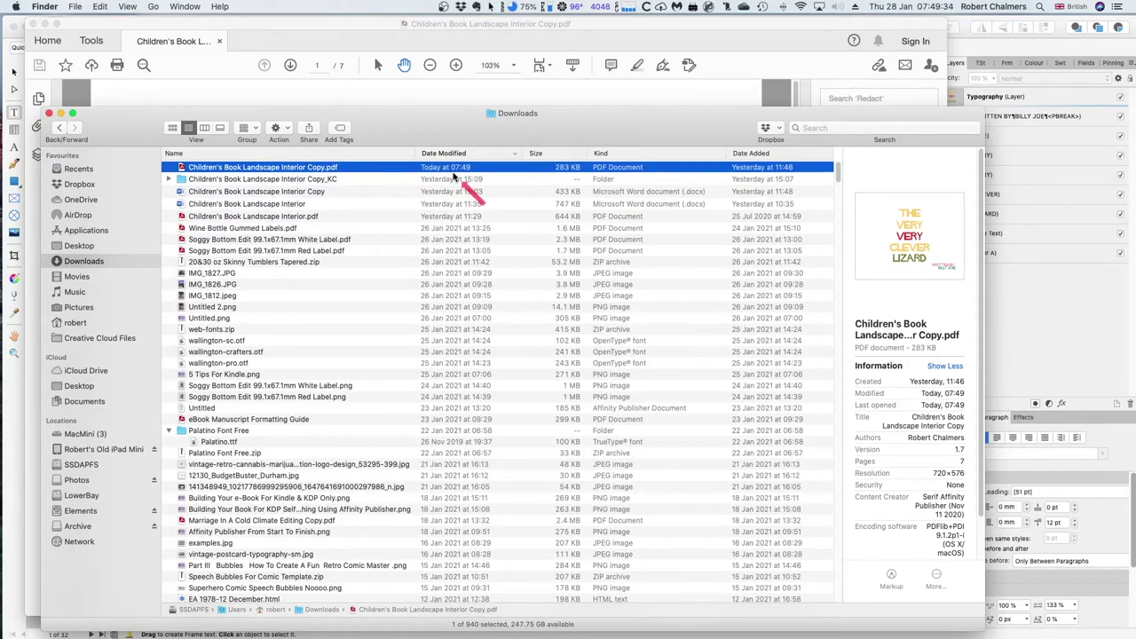
drag(405, 141, 405, 148)
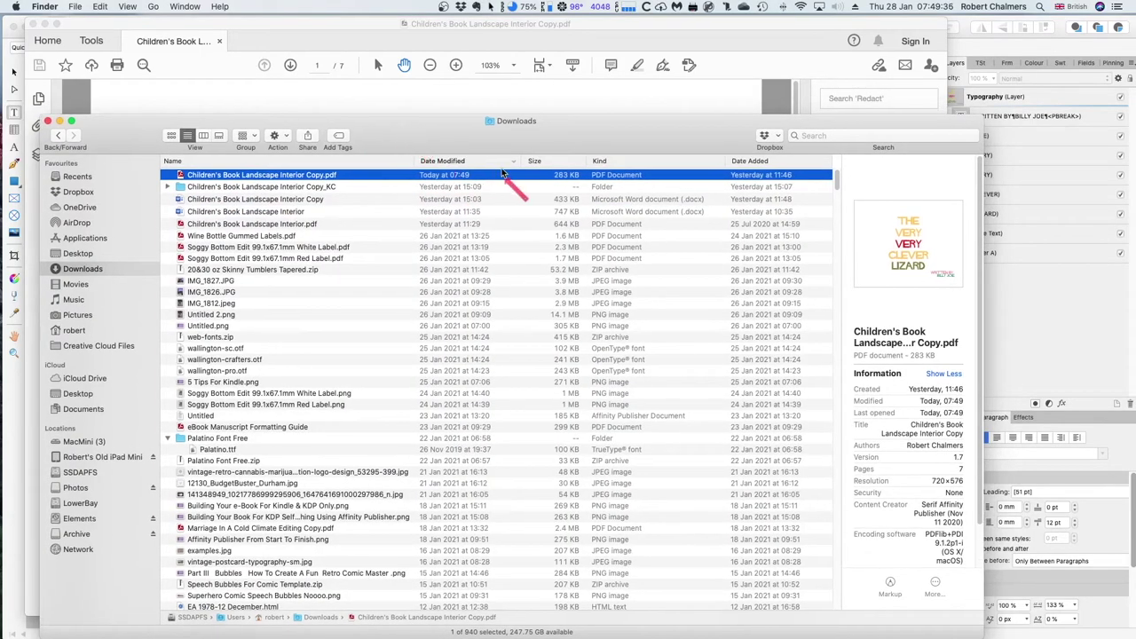
key(super+w)
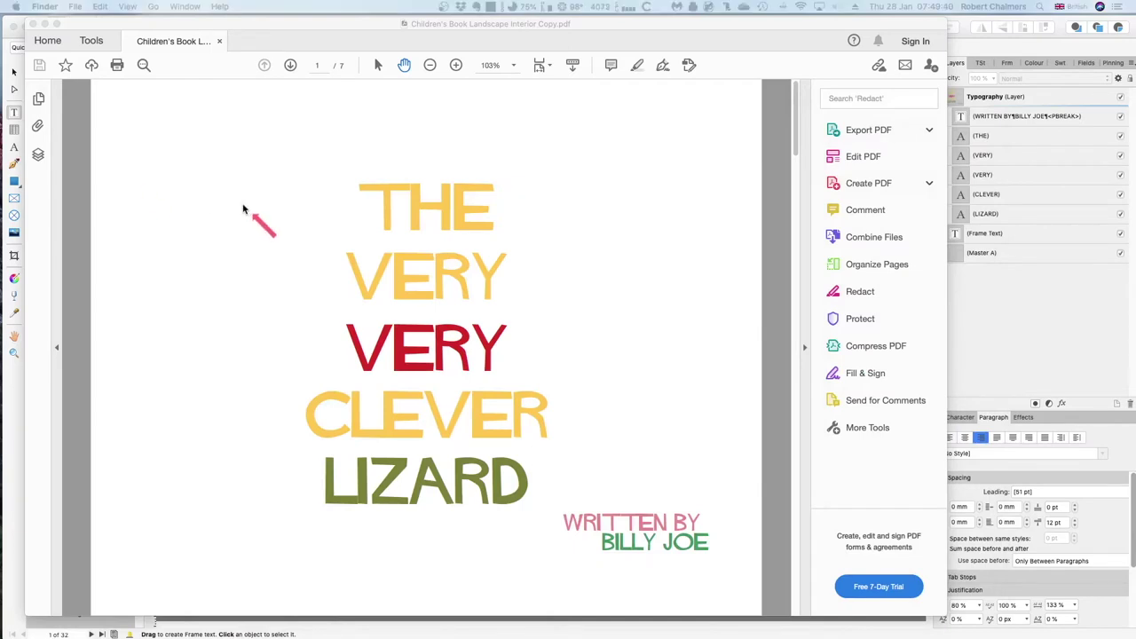
Step: Page forward through the exported PDF in Acrobat Reader from the title page to page 7
click(275, 30)
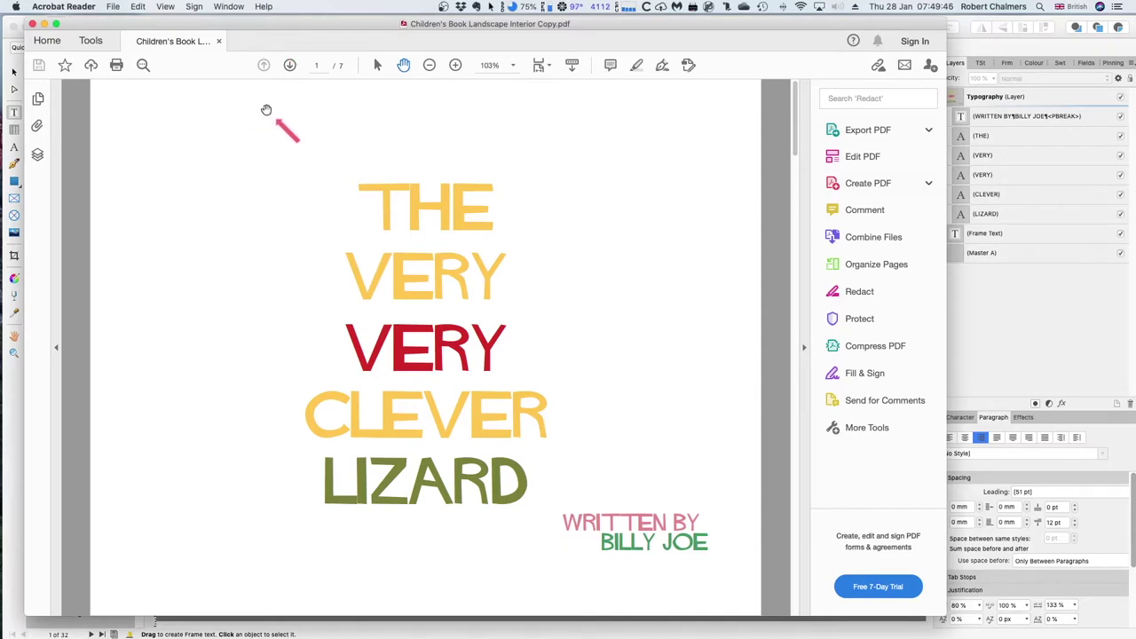
click(289, 67)
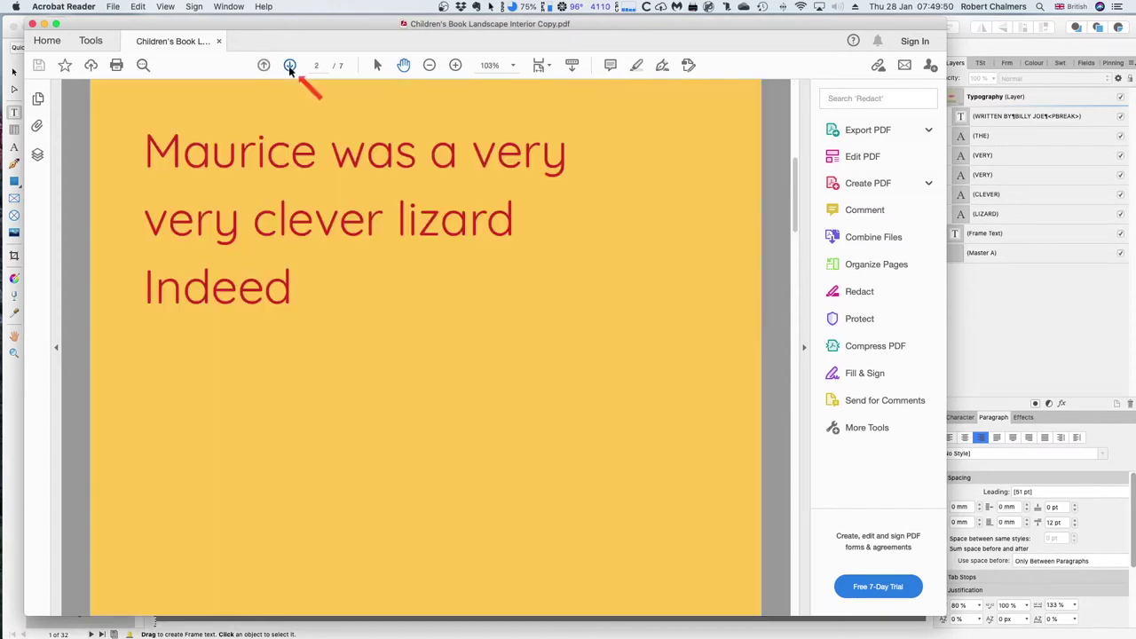
click(290, 66)
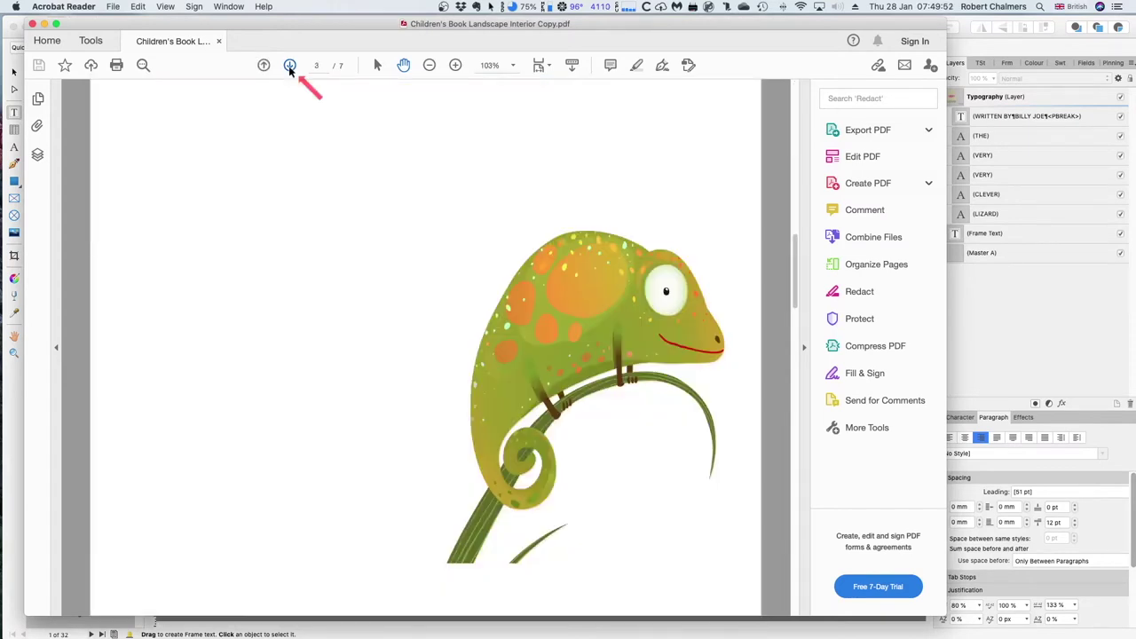
click(289, 67)
click(289, 66)
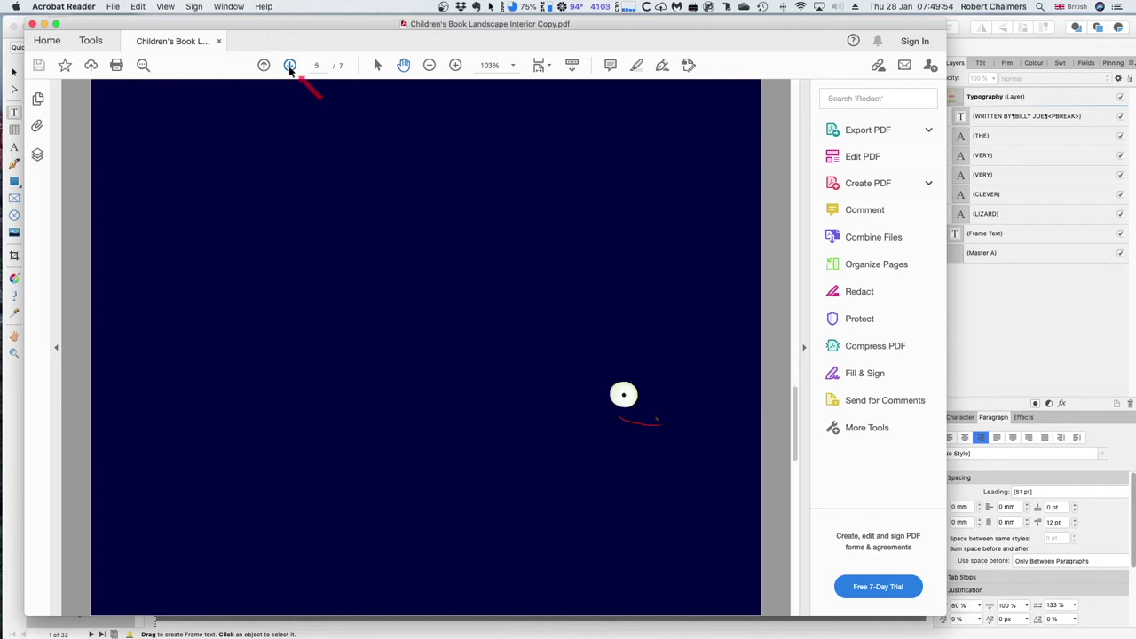
click(289, 66)
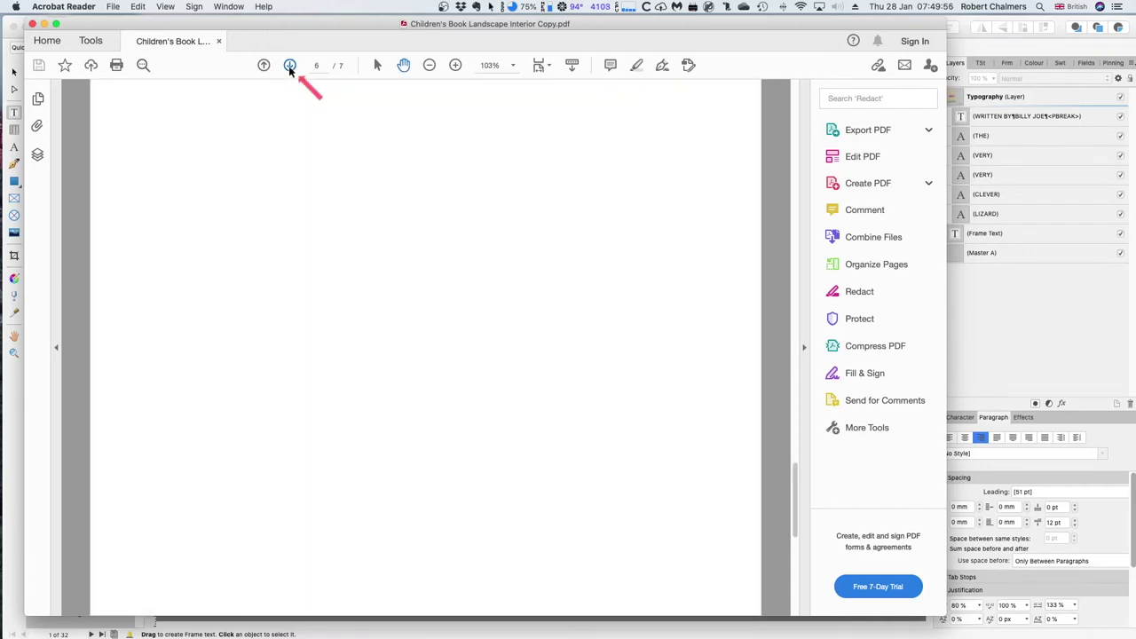
click(289, 67)
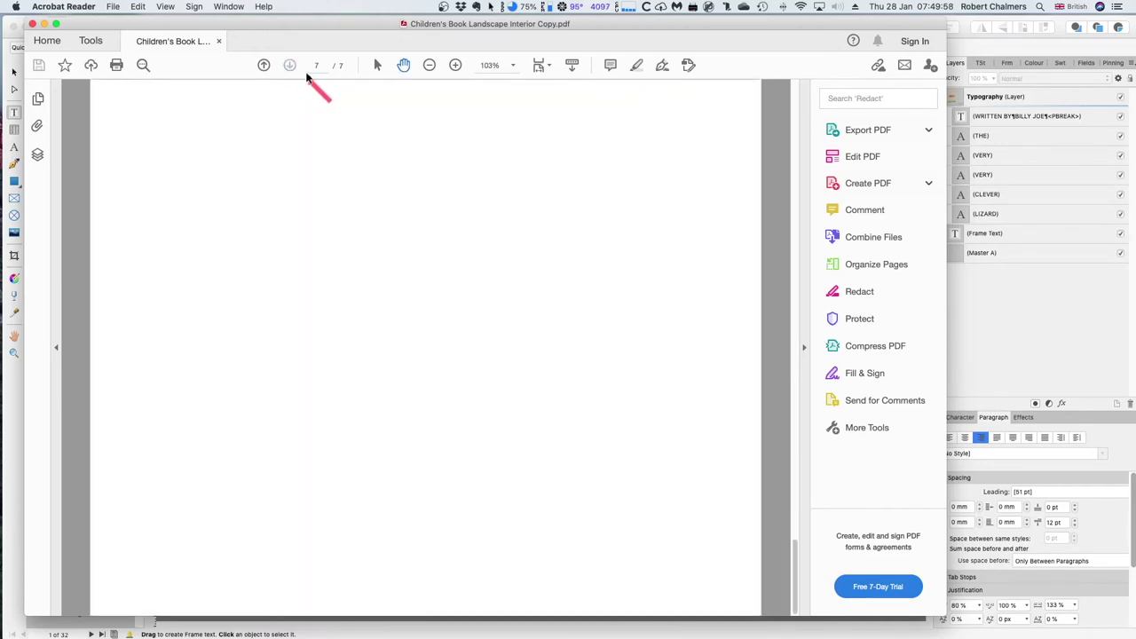
Step: Page back through the PDF from page 7 to the title page
click(264, 65)
click(264, 65)
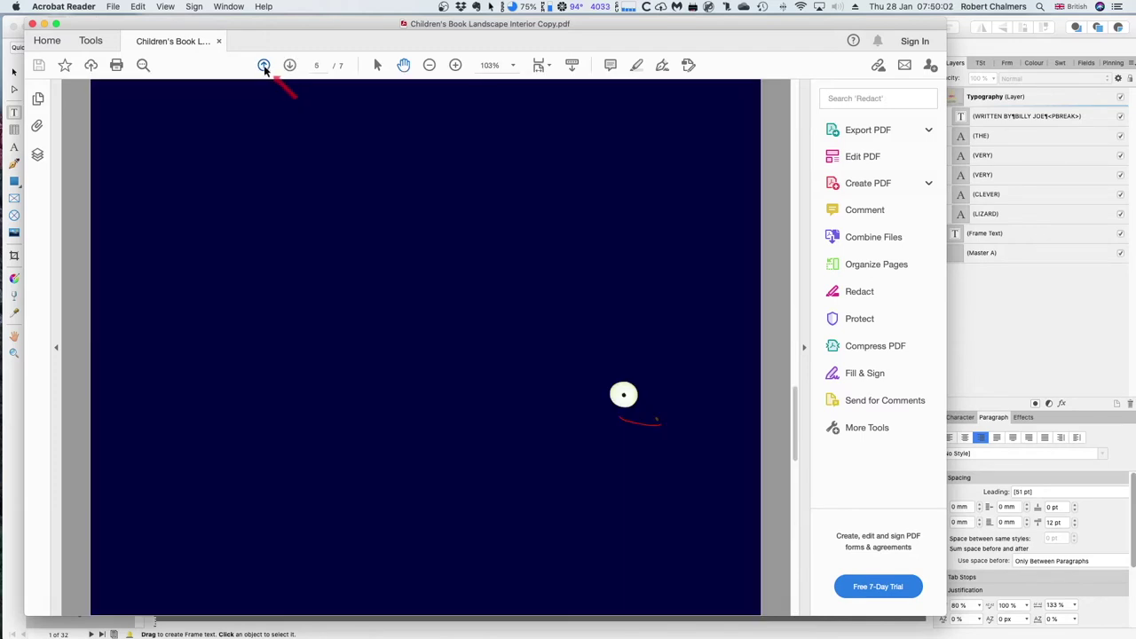
click(264, 66)
click(264, 66)
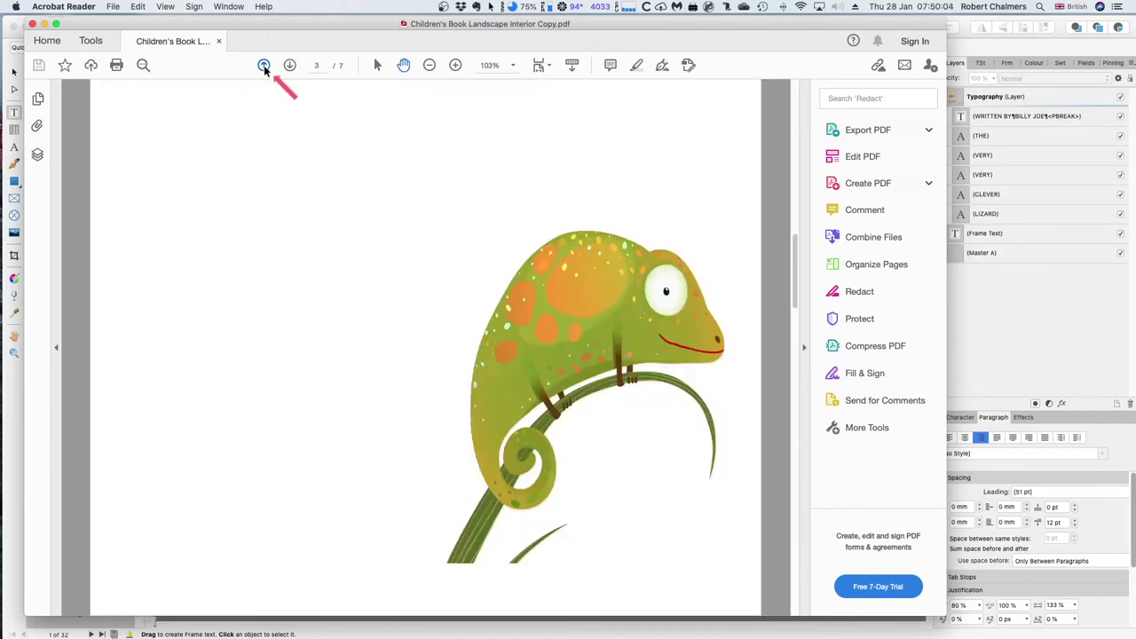
click(265, 66)
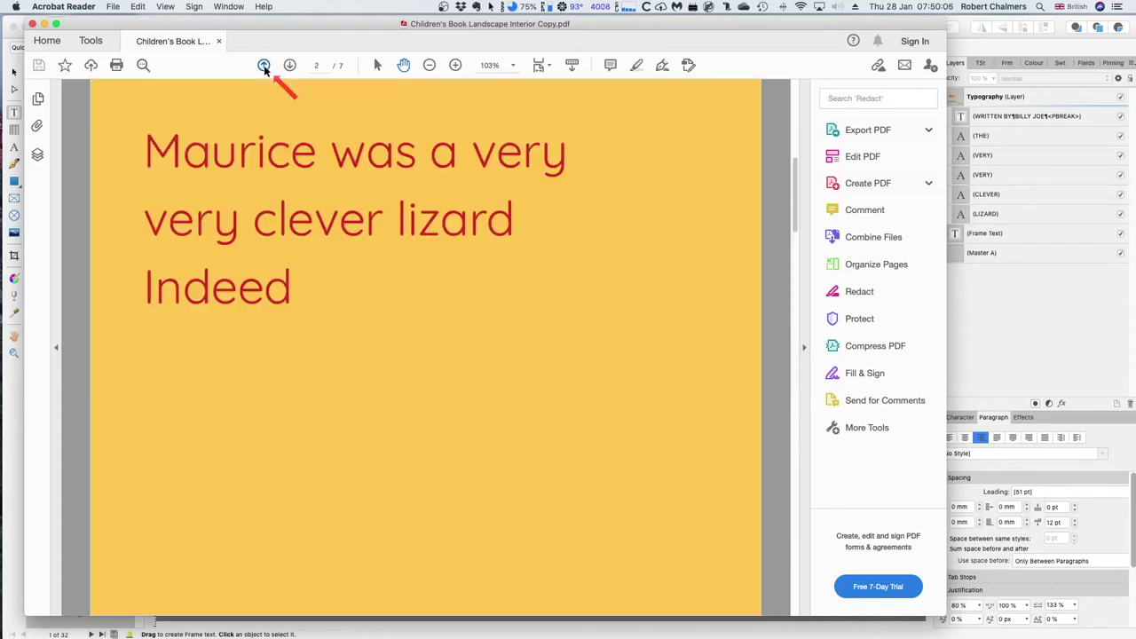
click(263, 66)
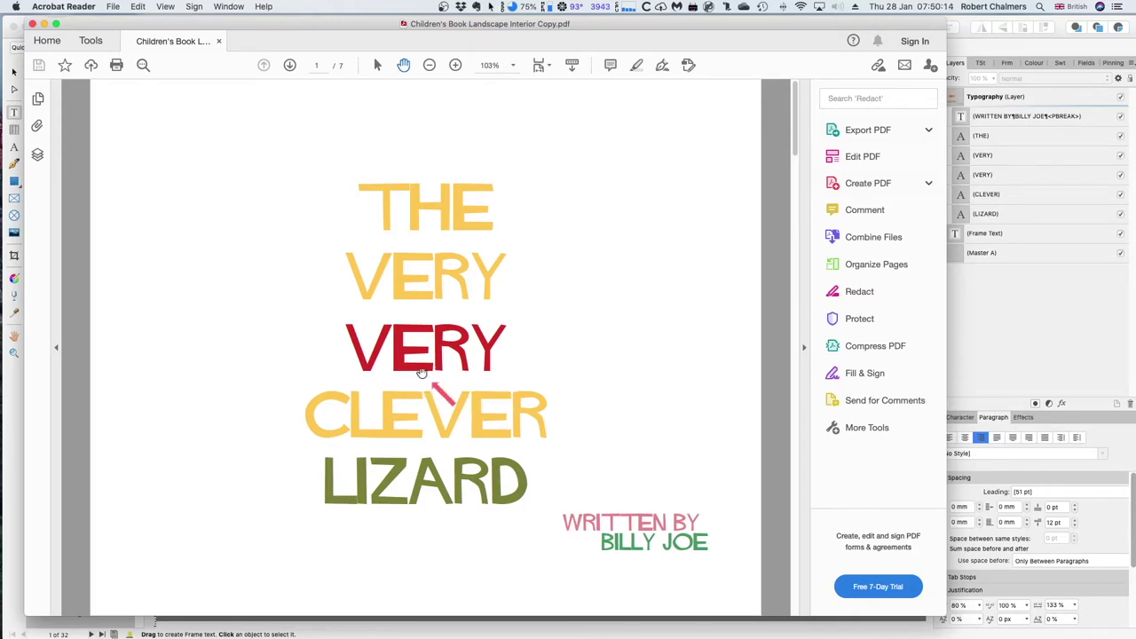
Step: Minimise the Acrobat Reader and Affinity Publisher windows and bring up the Downloads folder near the top of the desktop
click(42, 24)
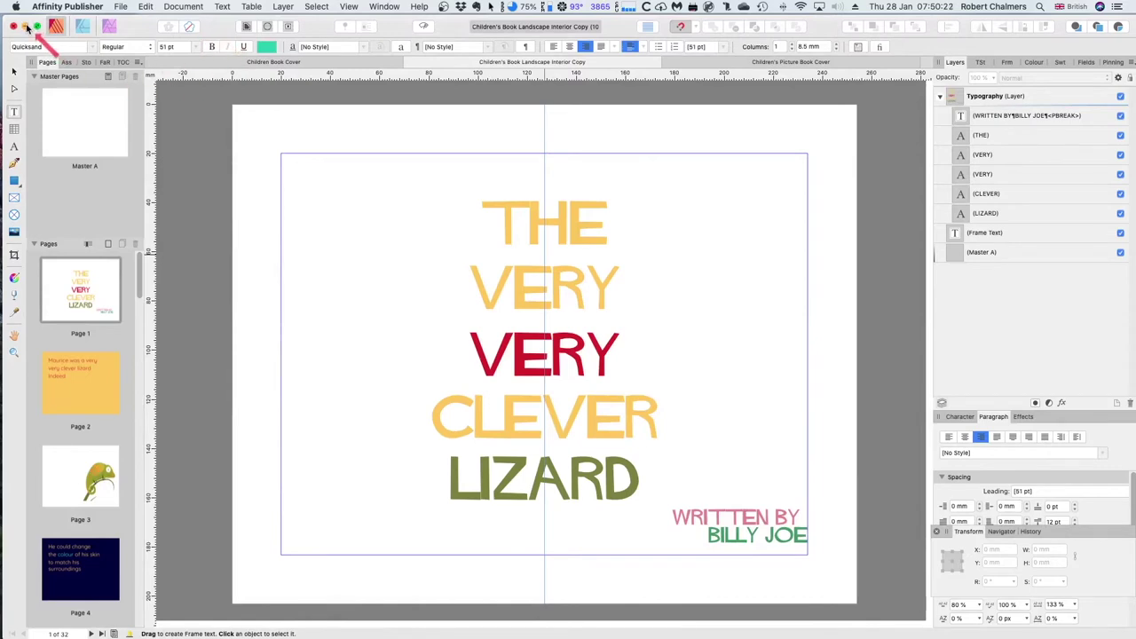
click(26, 27)
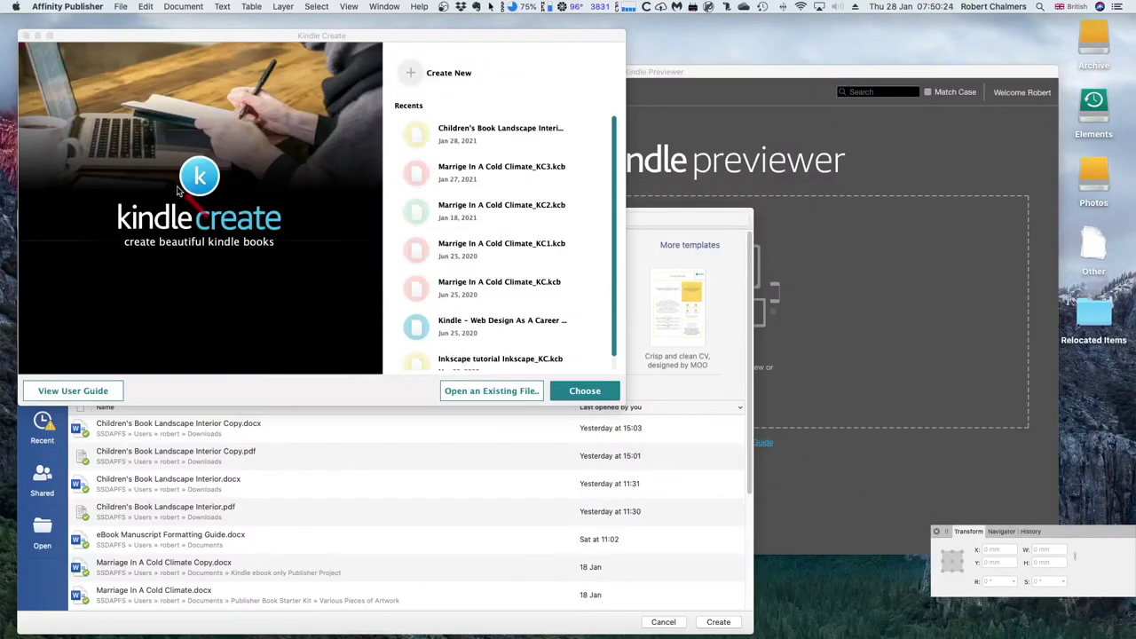
click(675, 228)
drag(330, 222, 319, 42)
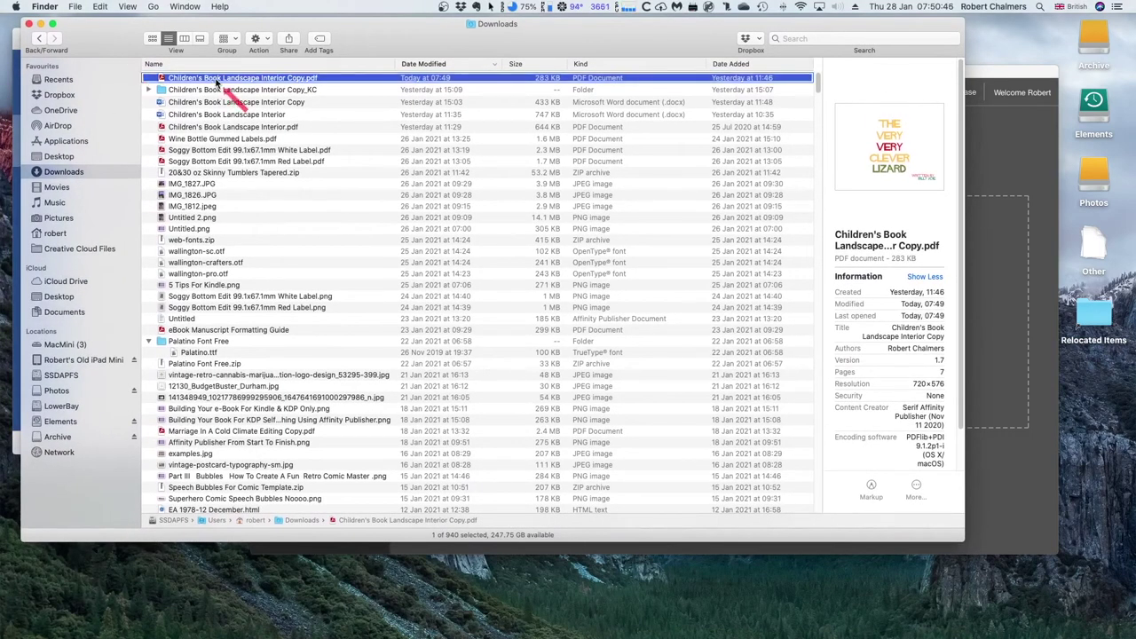
Step: Open Children's Book Landscape Interior Copy.pdf from Downloads with Microsoft Word and put the Downloads window away
right_click(216, 82)
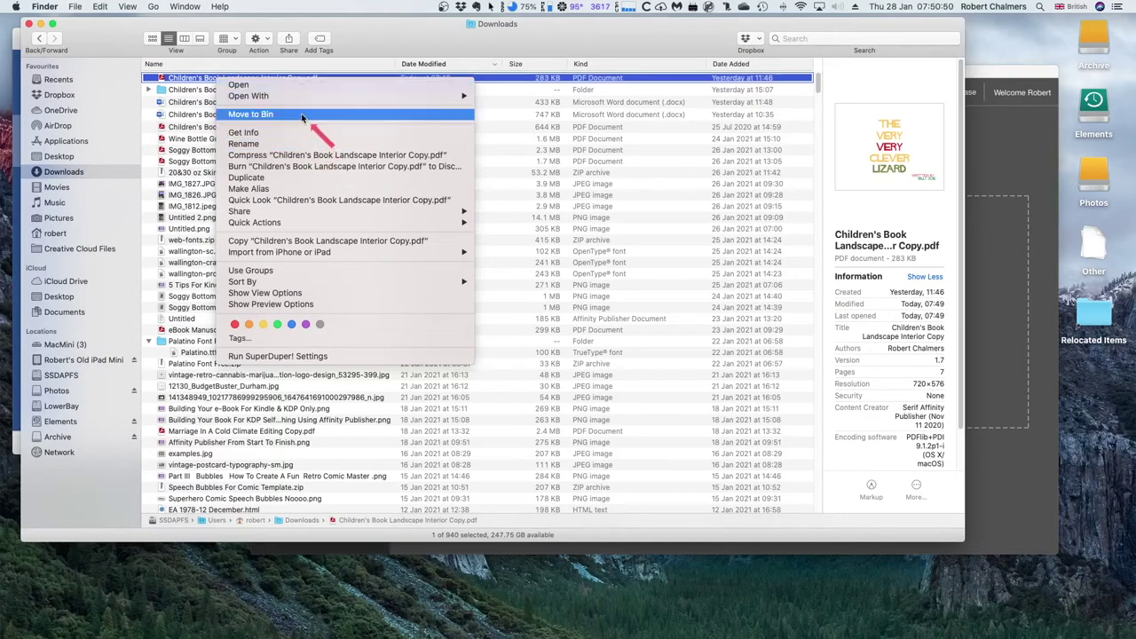
mouse_move(311, 96)
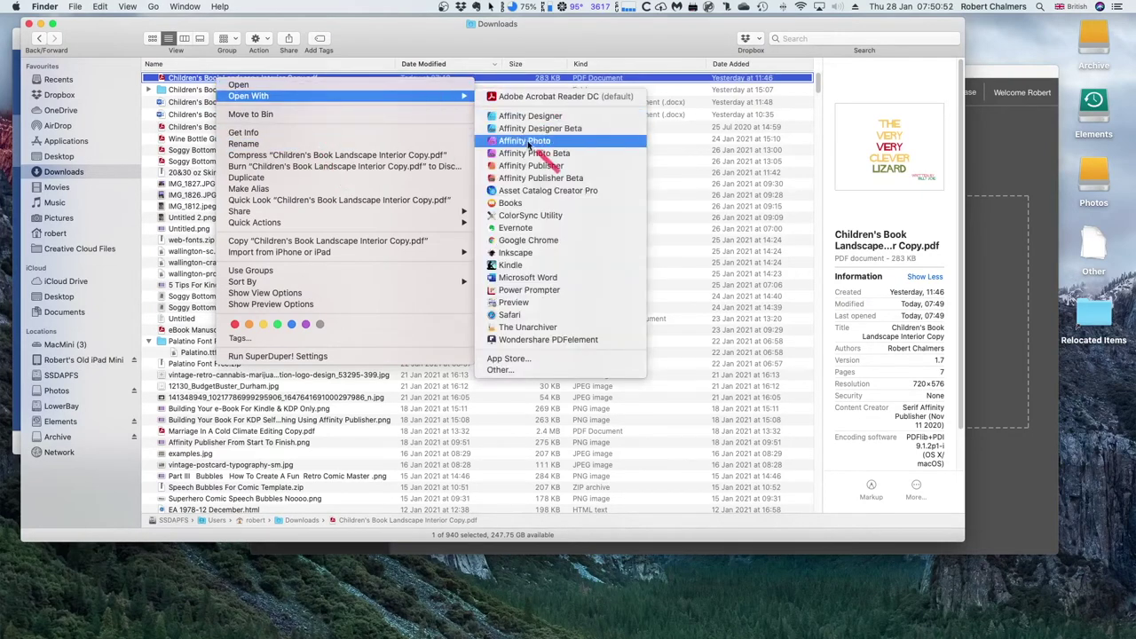
click(526, 277)
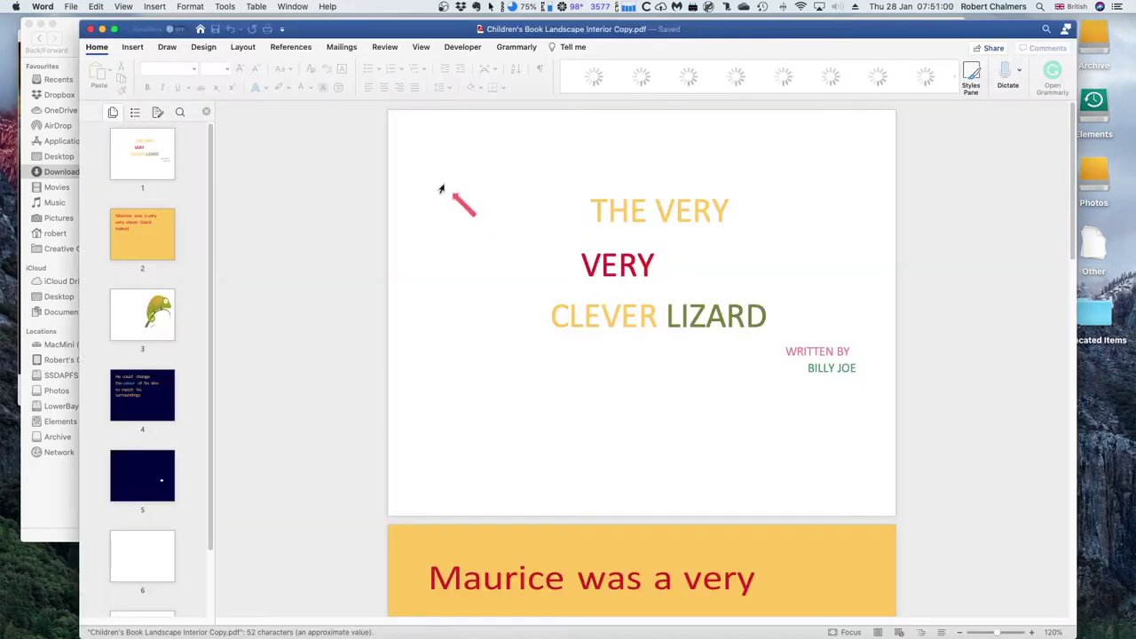
click(60, 25)
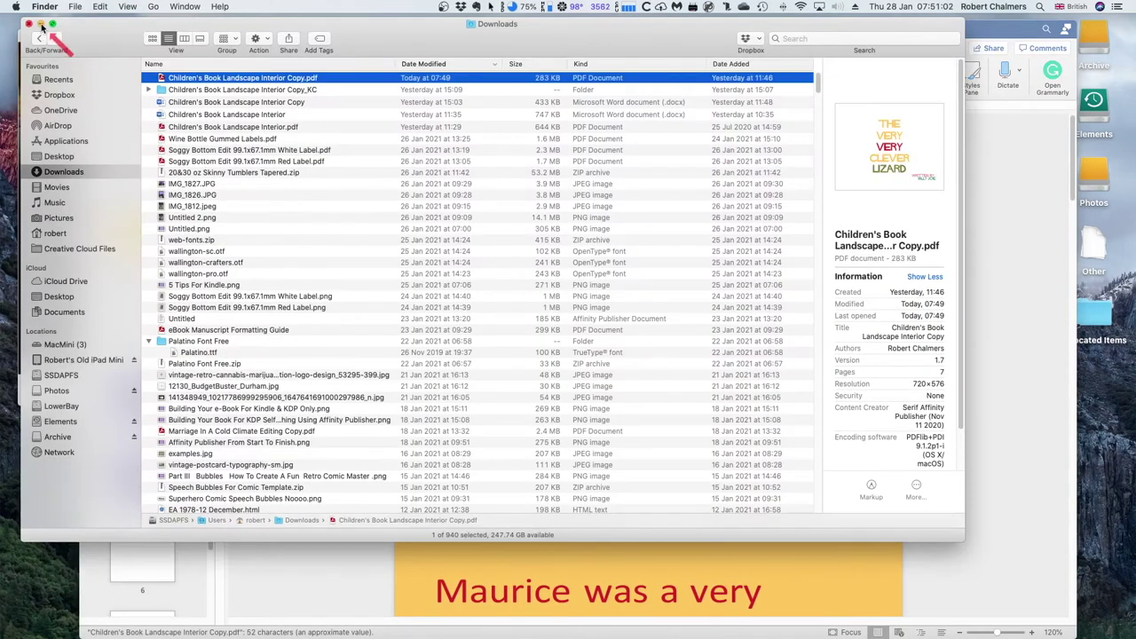
key(super+w)
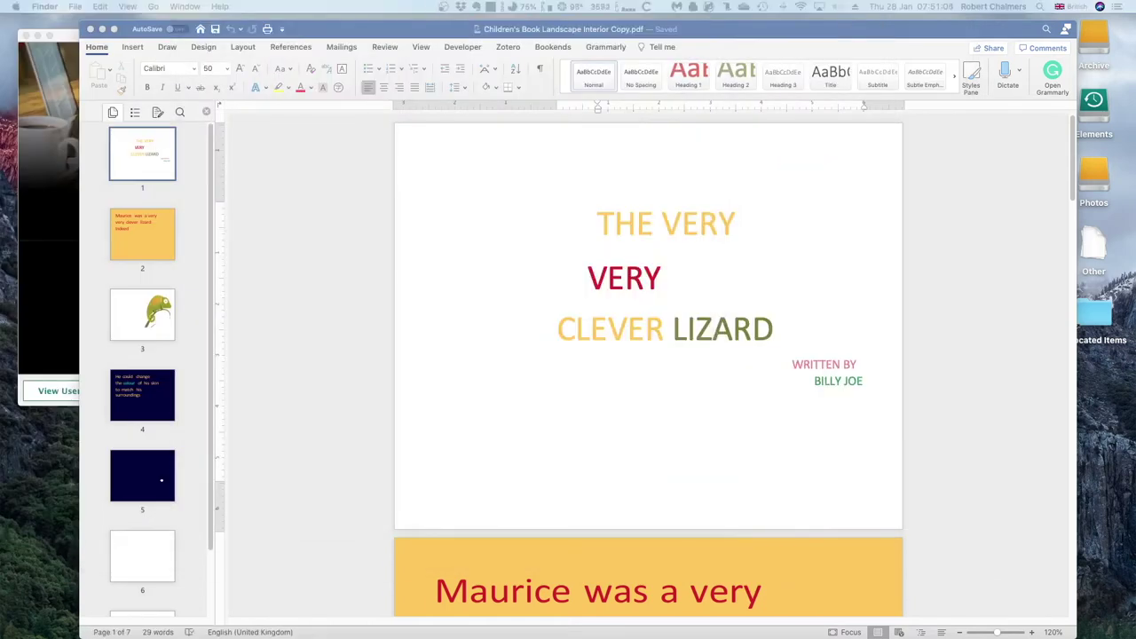
Step: Look through pages 2 to 5 of the converted document in Word and return to page 1
click(397, 31)
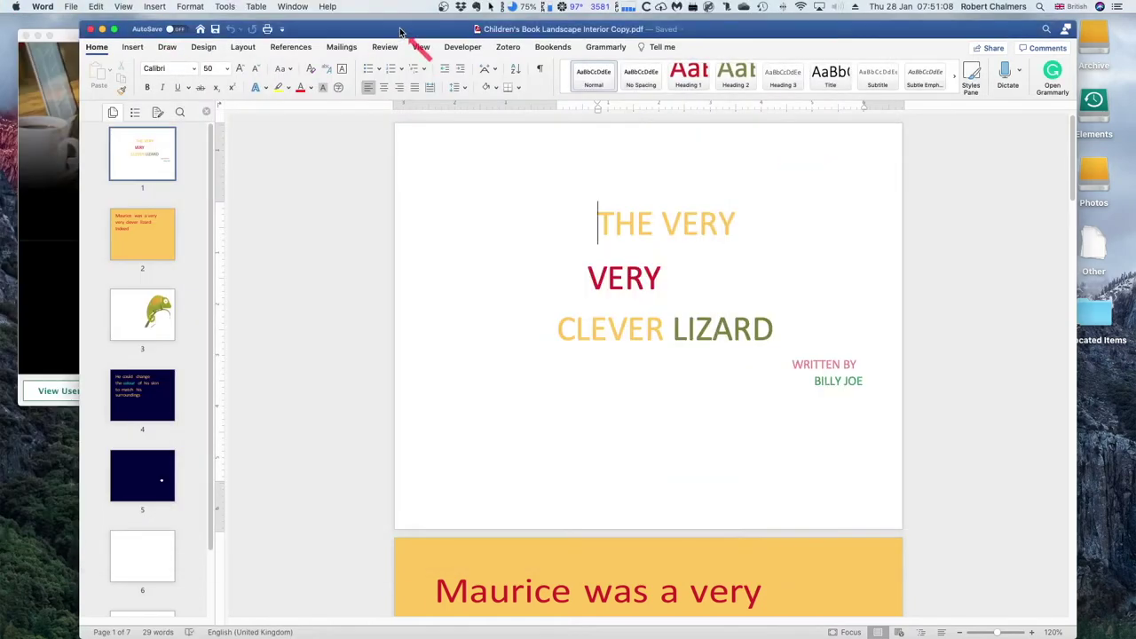
click(146, 238)
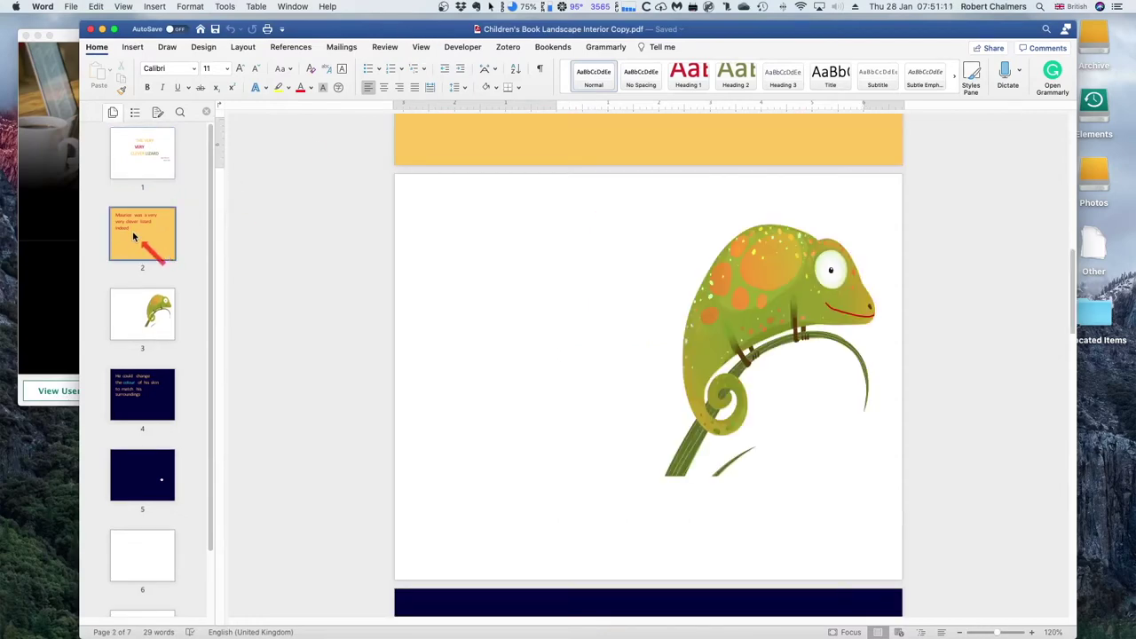
click(144, 311)
click(170, 397)
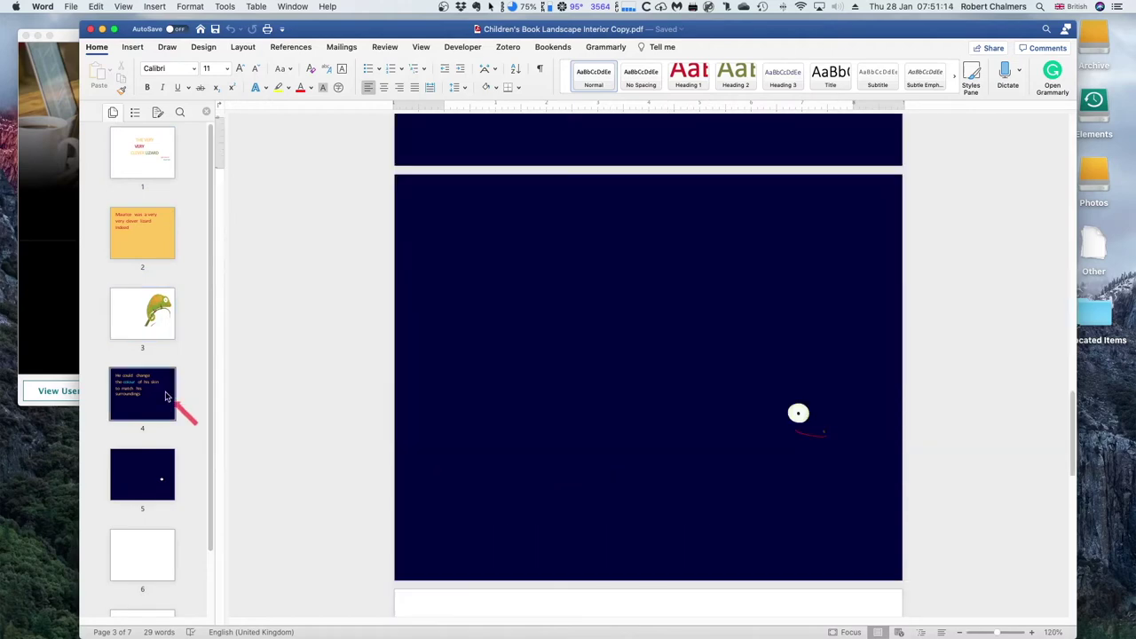
click(167, 471)
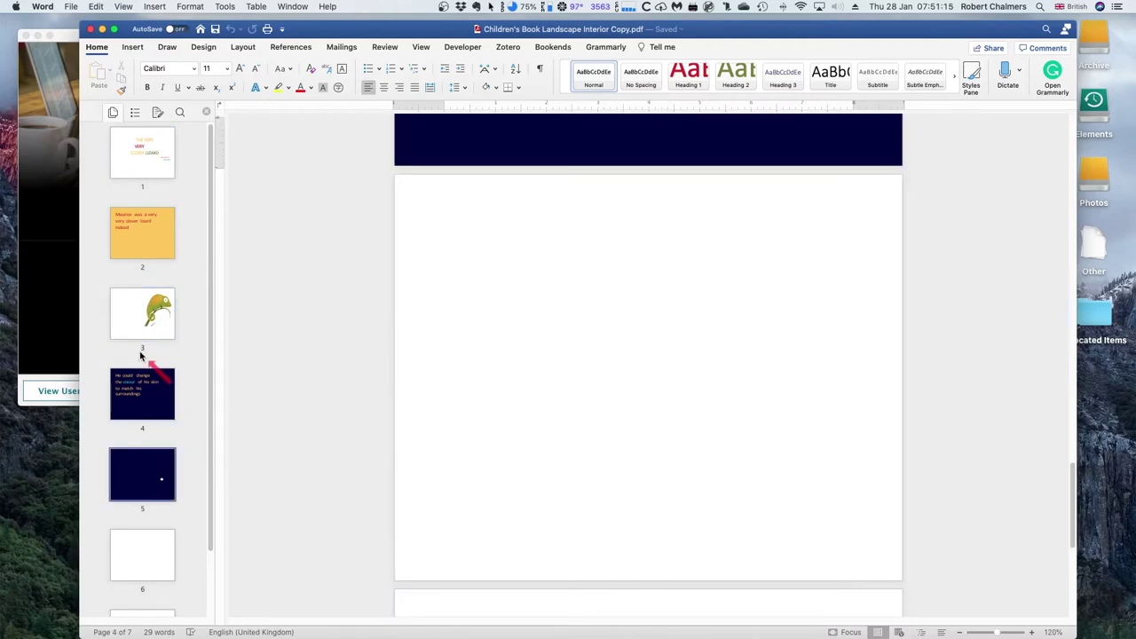
click(133, 148)
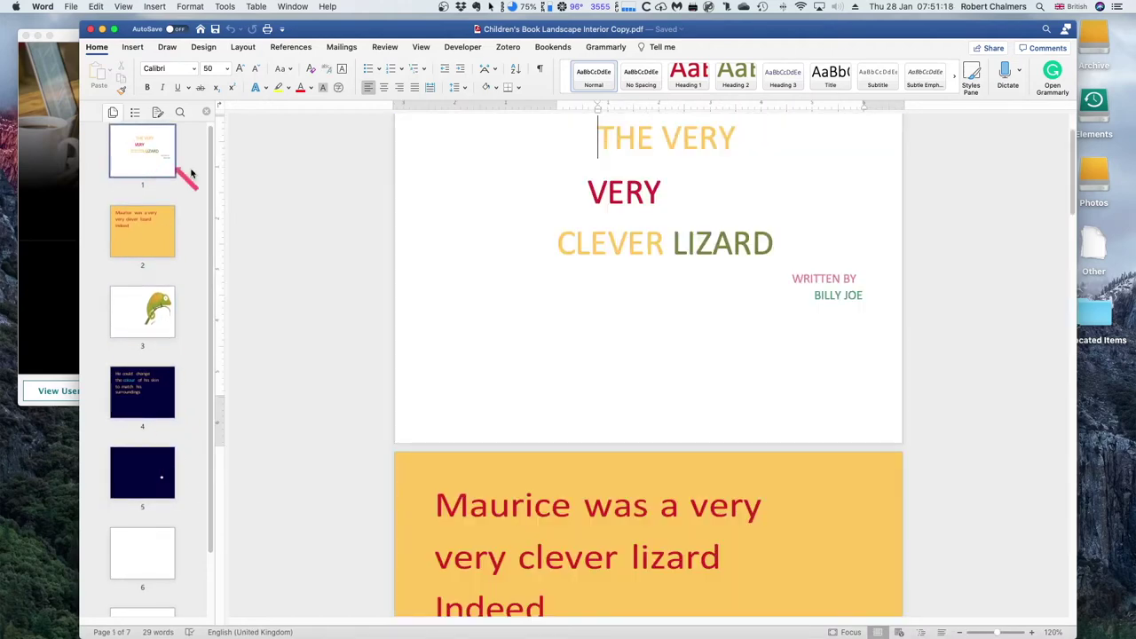
Step: Look through the title page, yellow text page and chameleon page of the converted document again and return to page 1
scroll(715, 386, down, 2)
scroll(707, 383, down, 10)
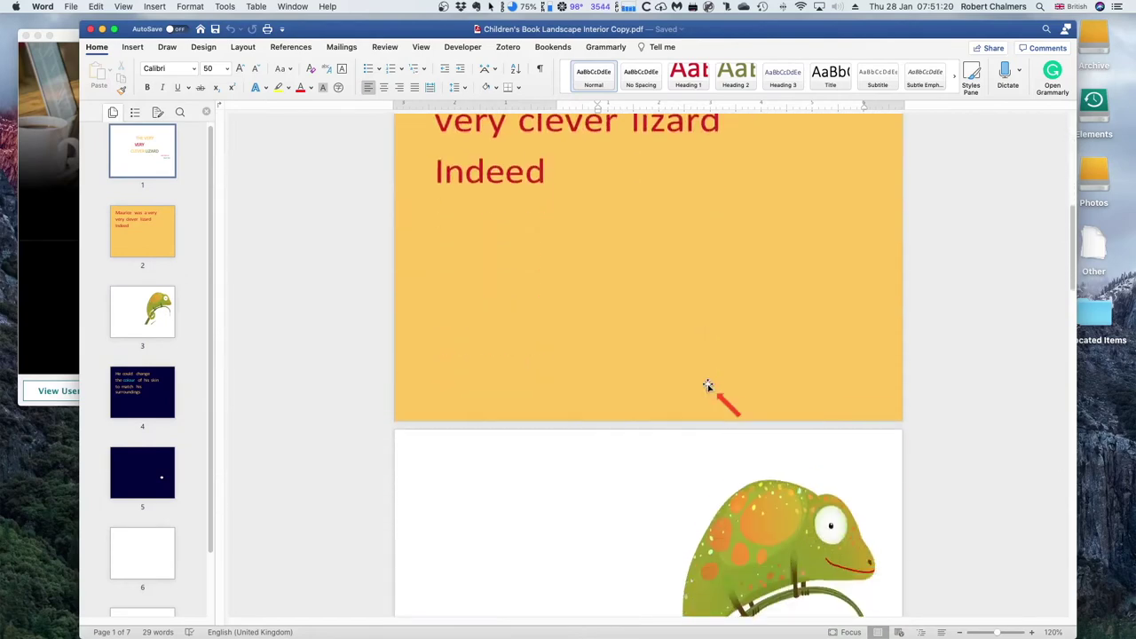
scroll(707, 383, up, 8)
scroll(707, 383, up, 5)
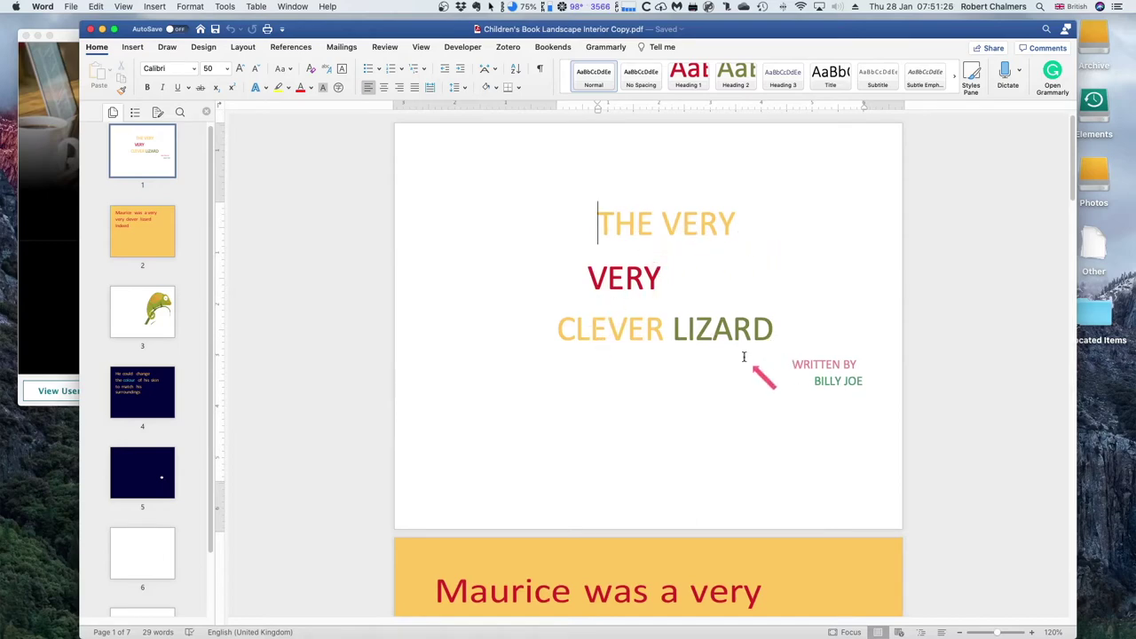
scroll(748, 359, down, 1)
scroll(663, 364, down, 10)
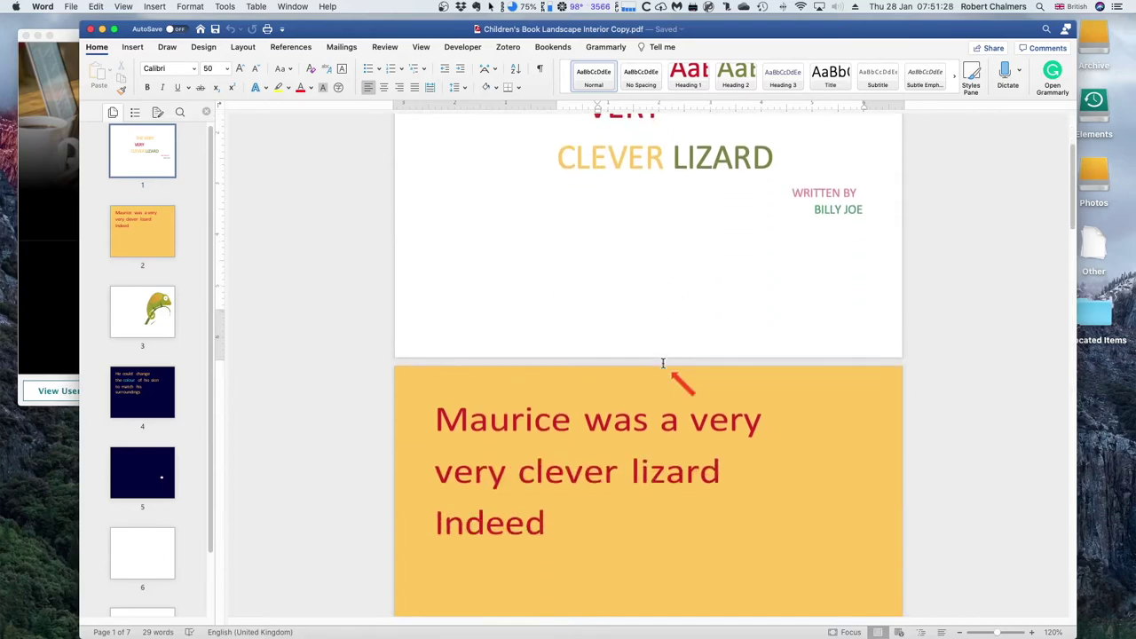
scroll(663, 365, down, 8)
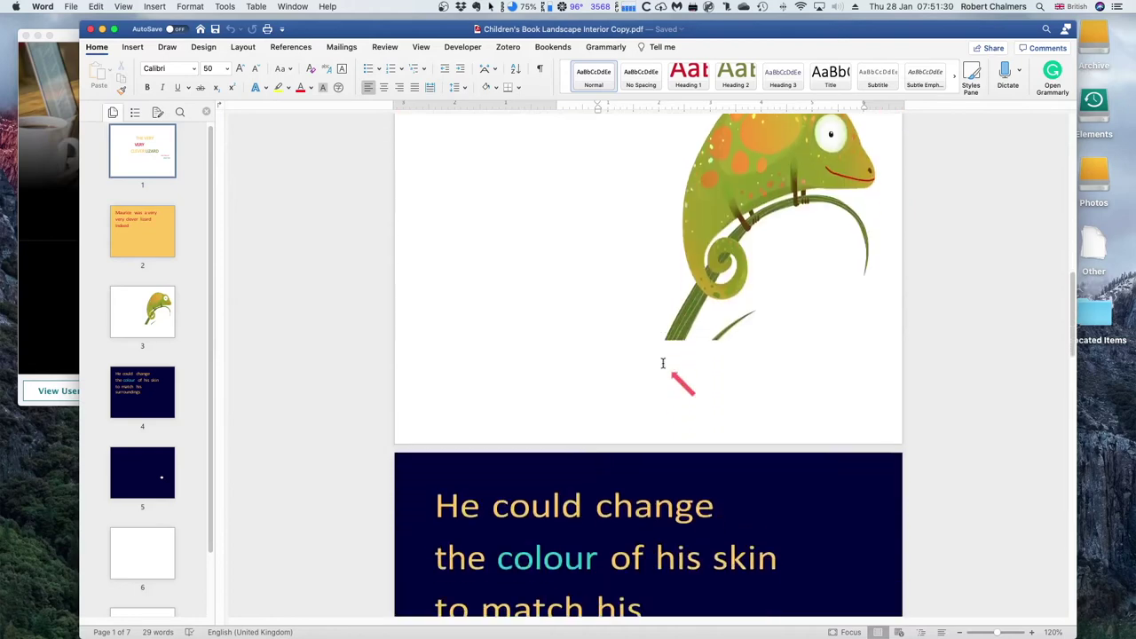
scroll(663, 365, up, 18)
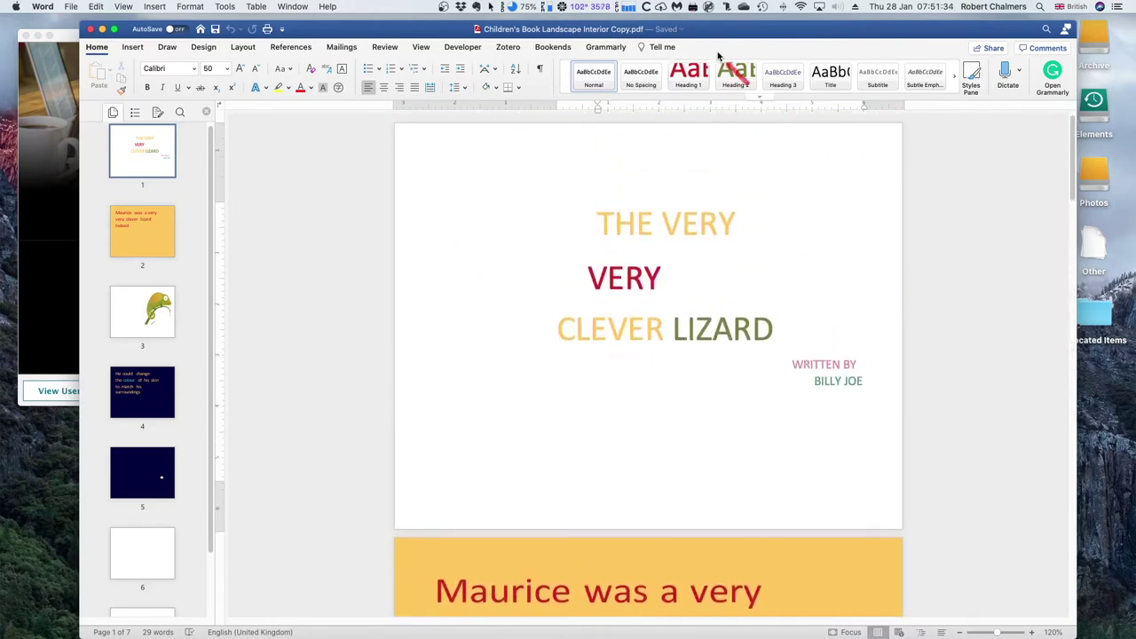
Step: Minimise the Word window, switch to Kindle Create and start a new project
drag(743, 36, 717, 74)
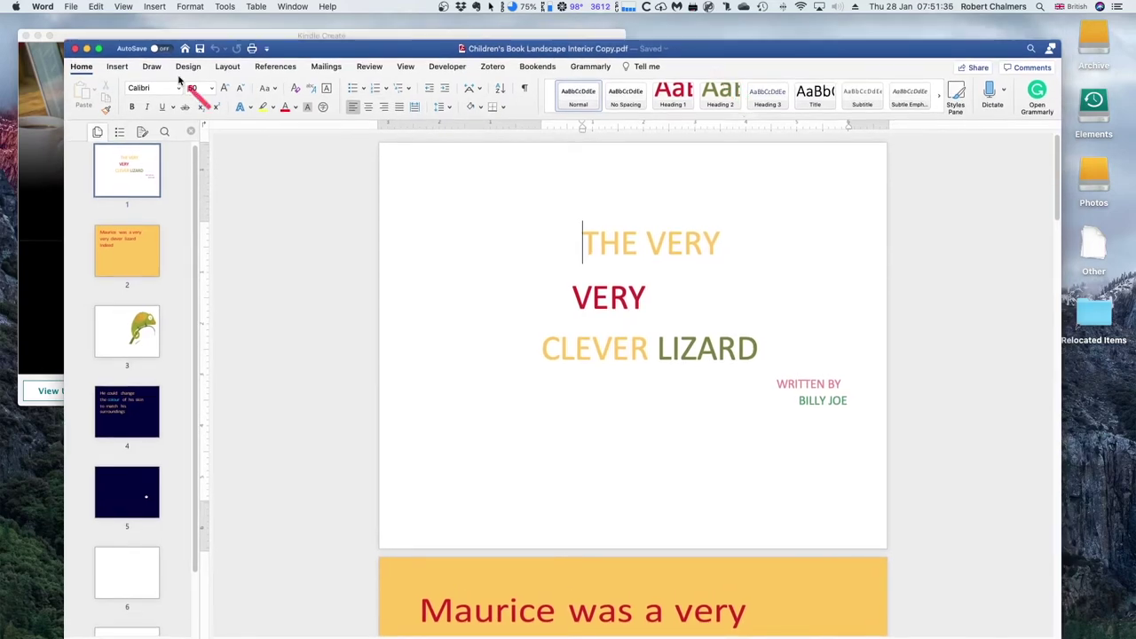
click(87, 48)
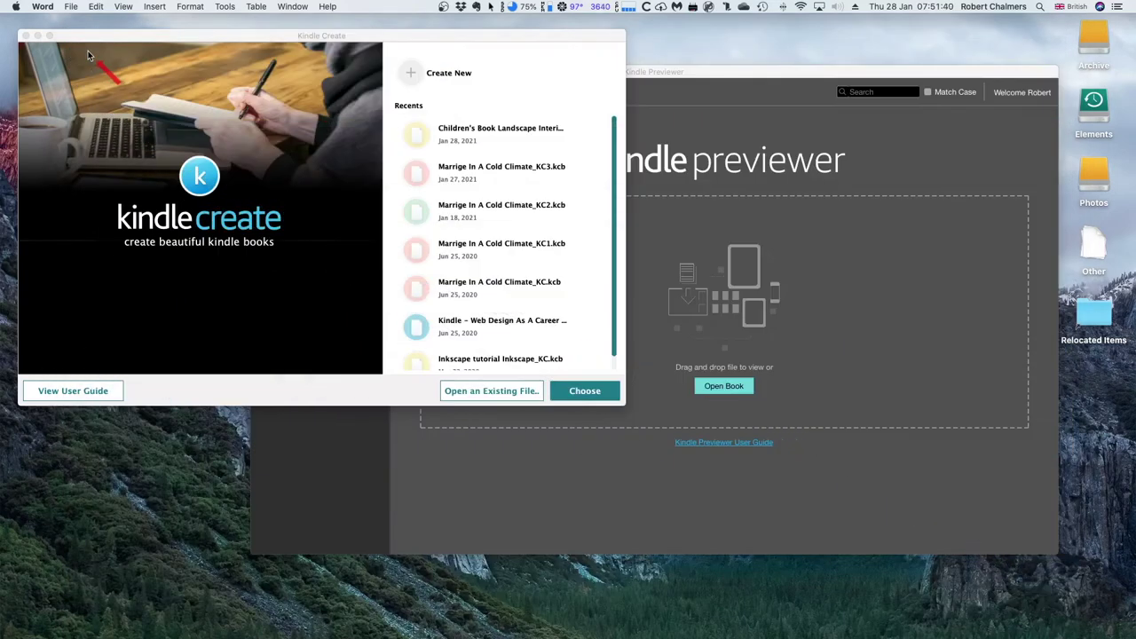
click(444, 41)
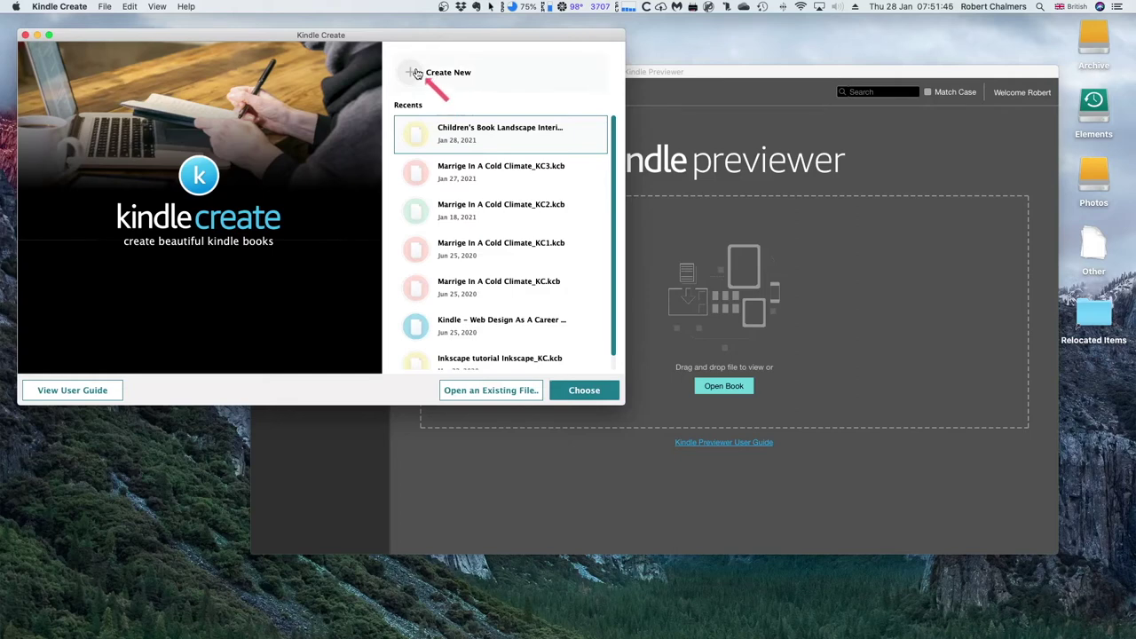
click(416, 73)
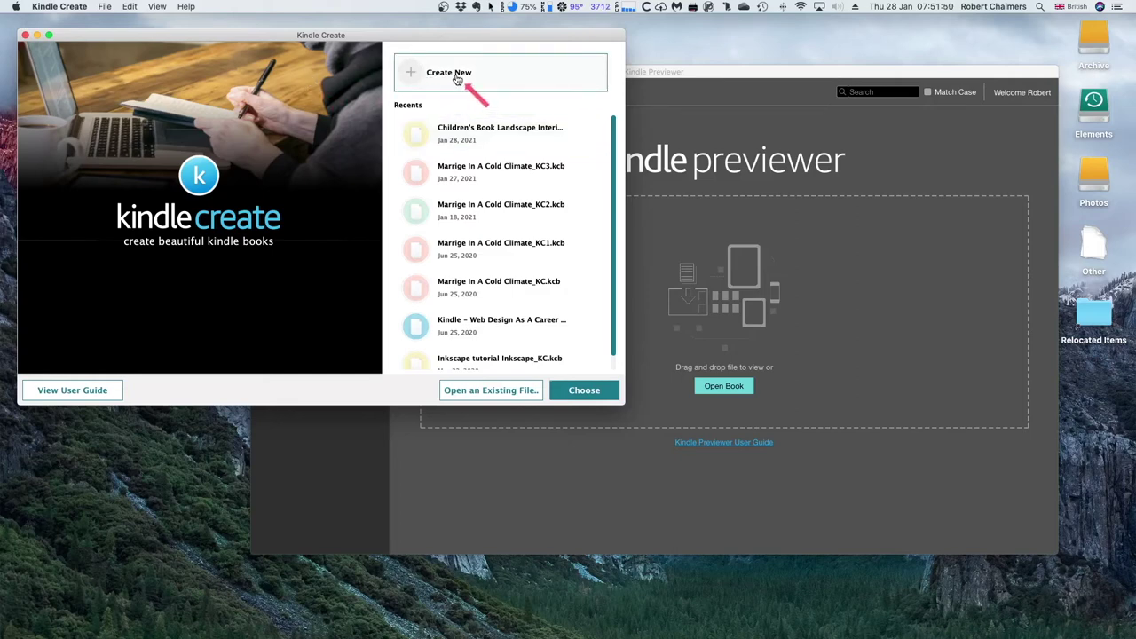
click(105, 7)
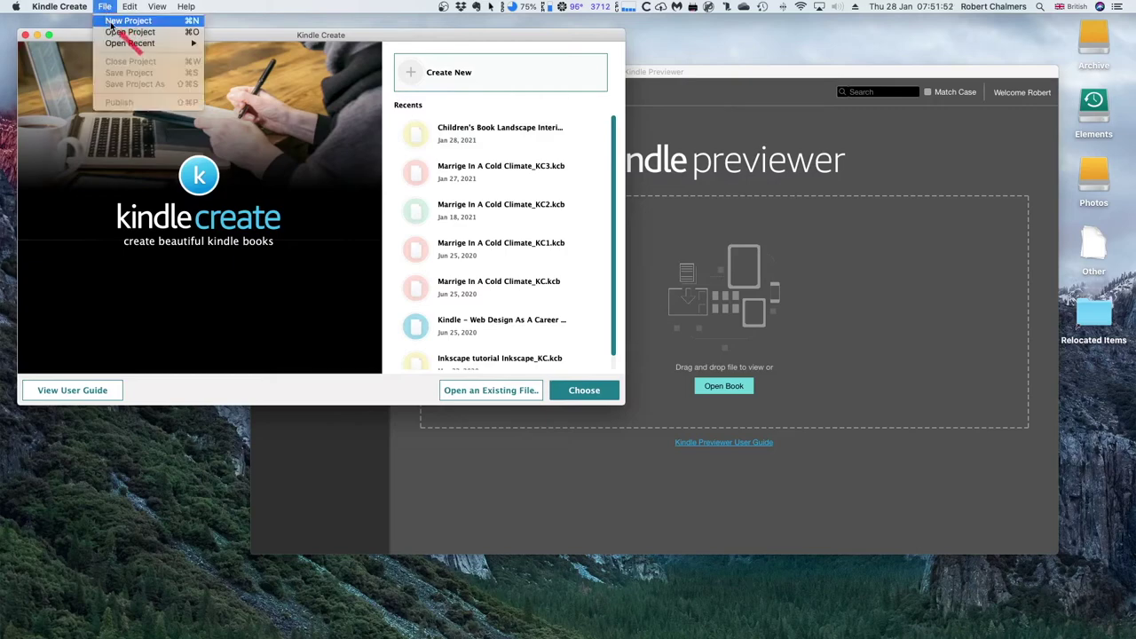
click(112, 21)
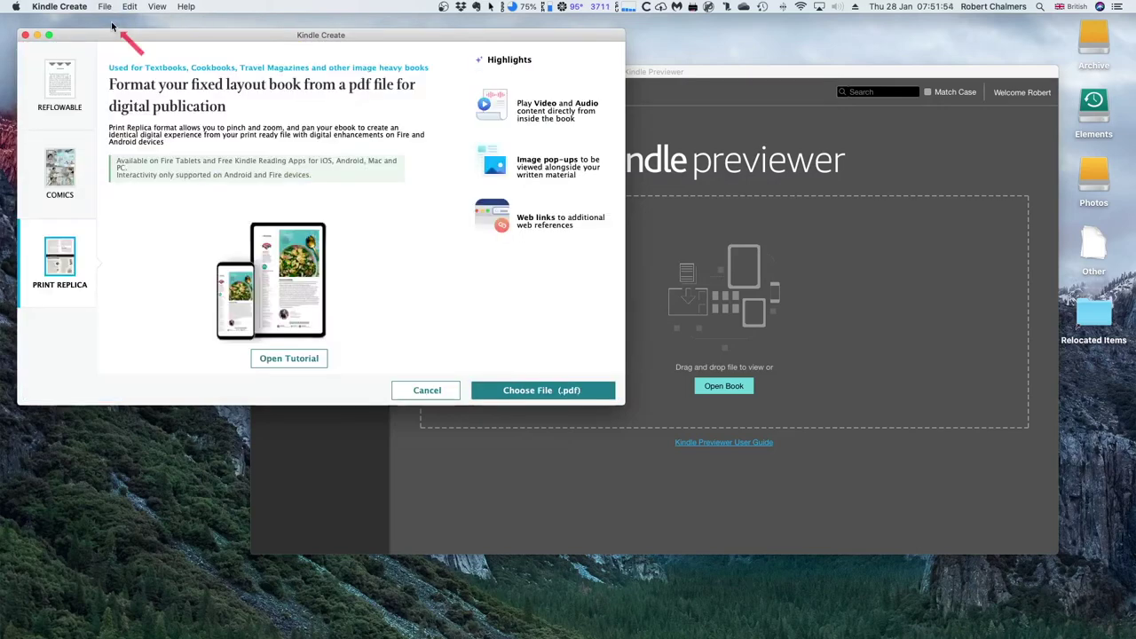
Step: Choose the Reflowable format for the project and browse the Downloads folder for a Word document to import
click(55, 87)
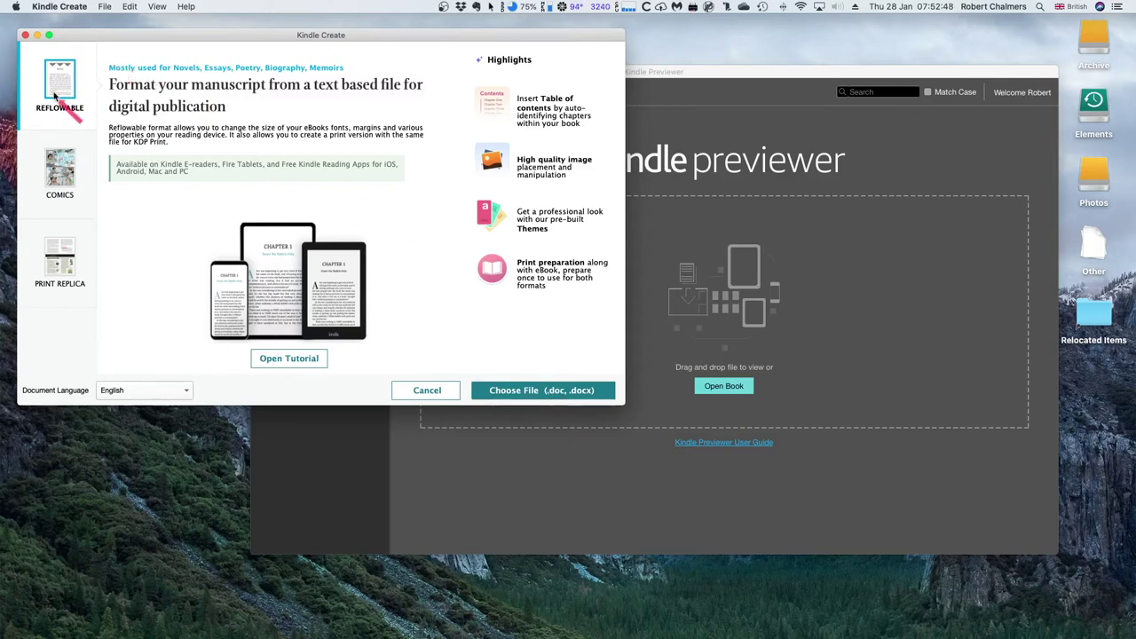
click(527, 395)
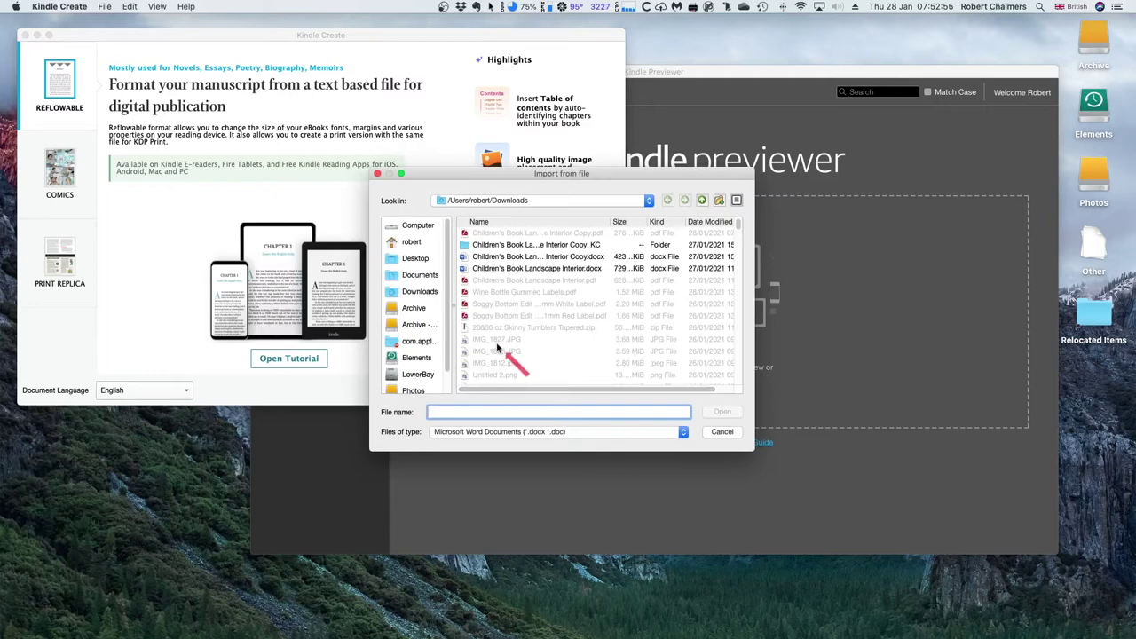
click(425, 292)
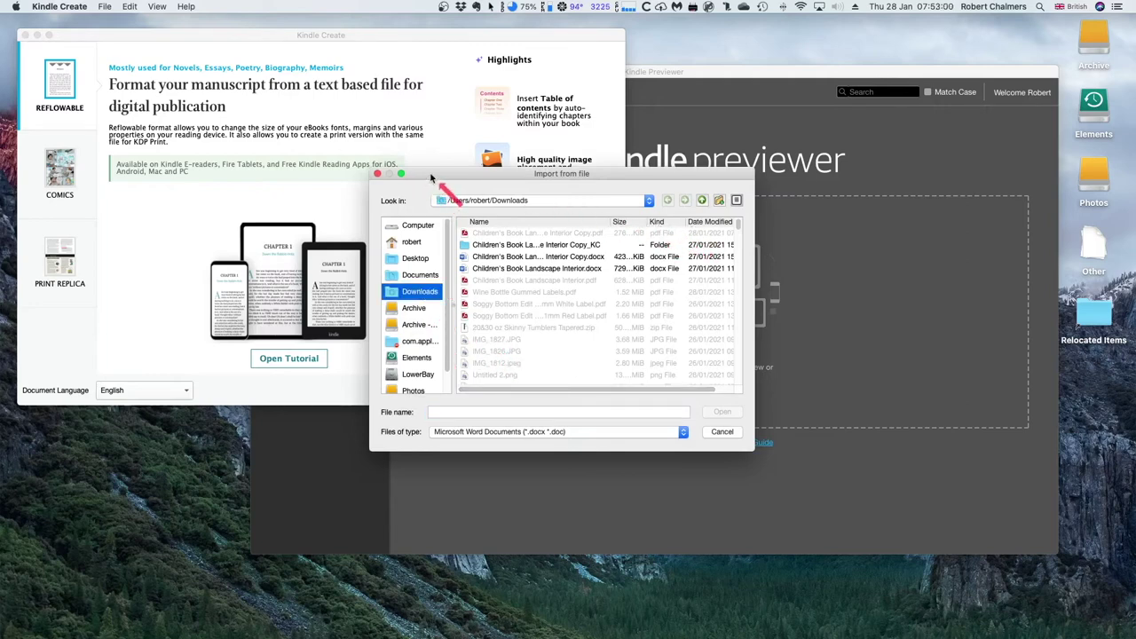
drag(431, 178, 420, 176)
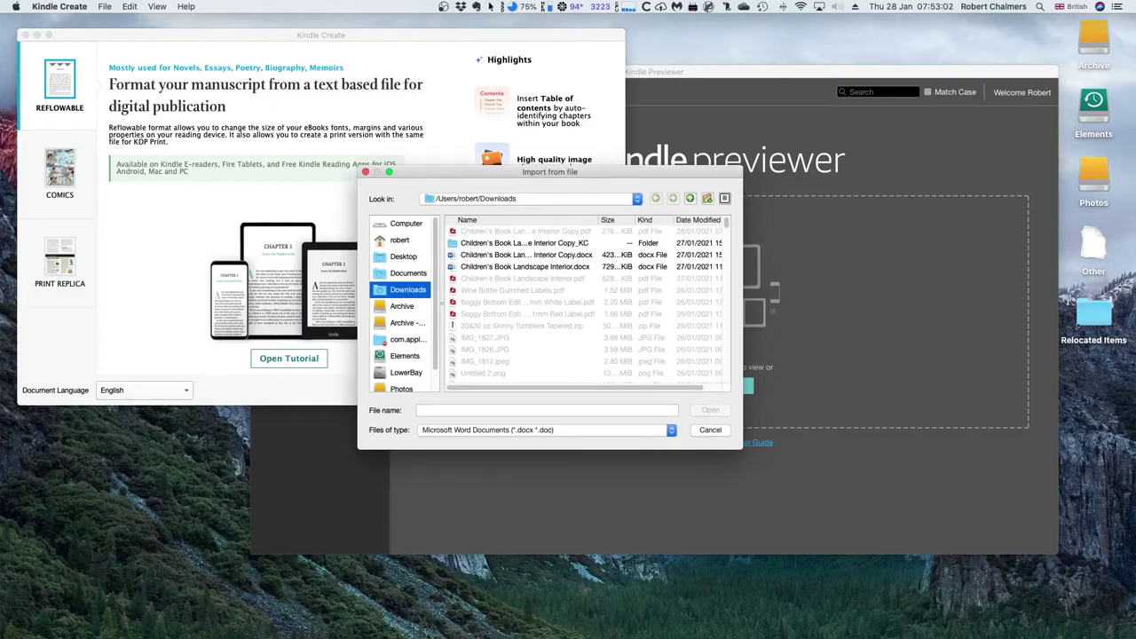
Step: Switch to Word, save the converted document in Downloads as a Word Document (.docx), replacing the existing copy, and minimise the window
mouse_move(383, 632)
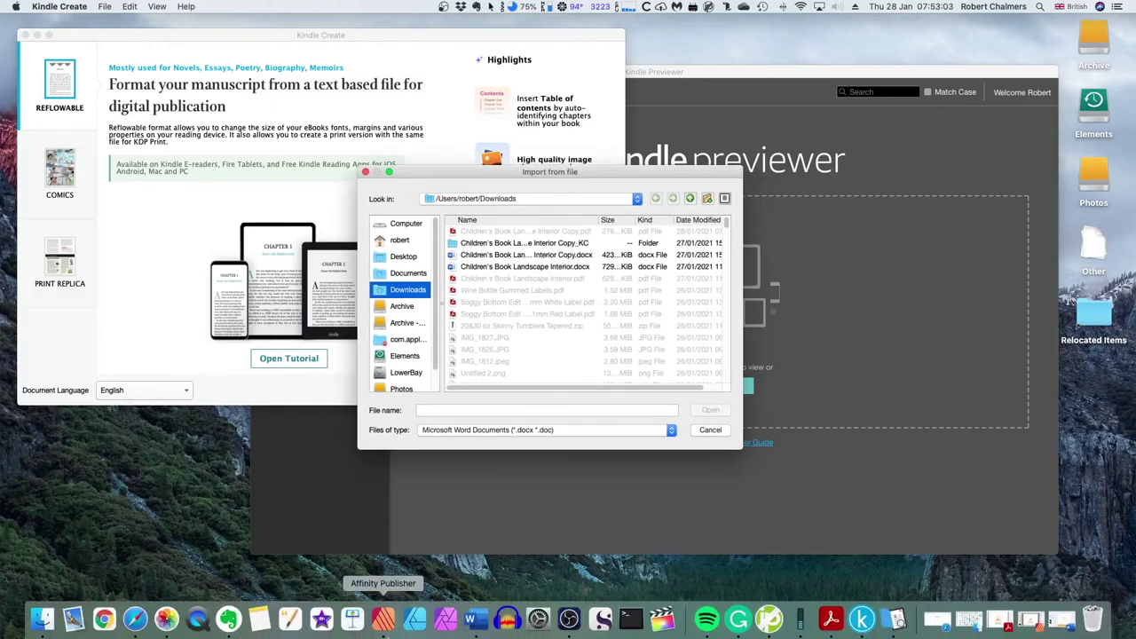
click(476, 619)
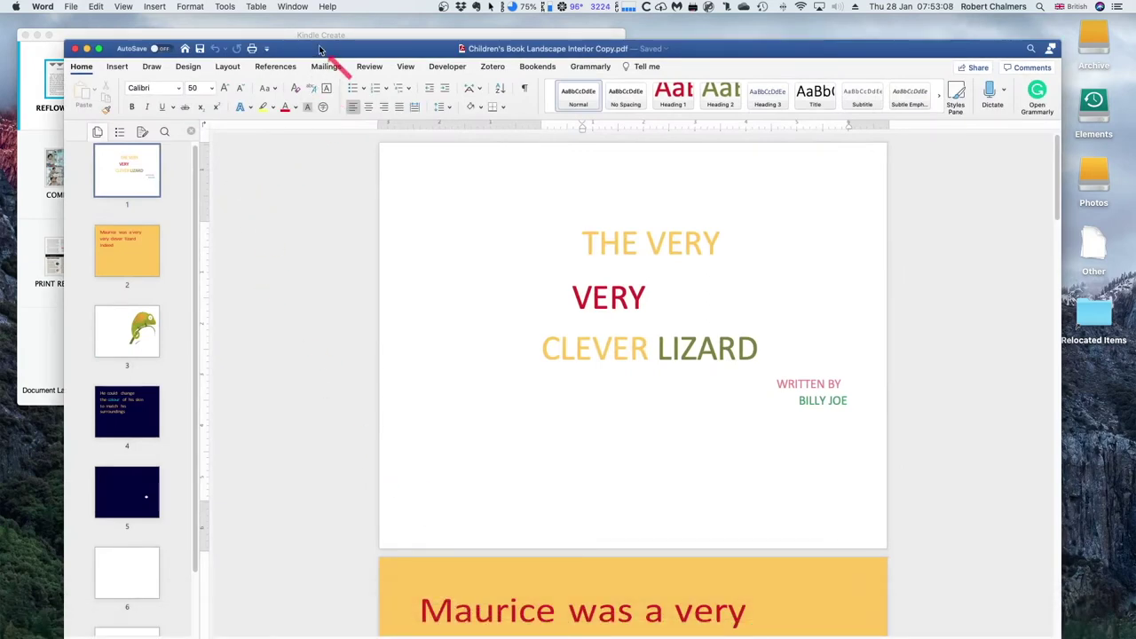
drag(320, 50, 360, 265)
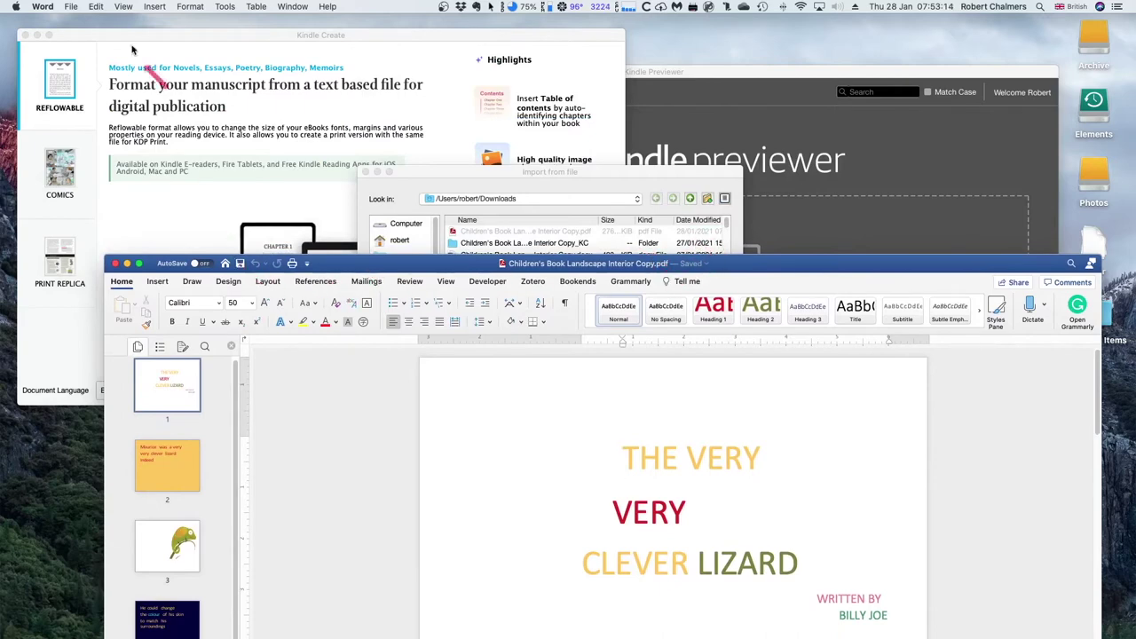
click(69, 7)
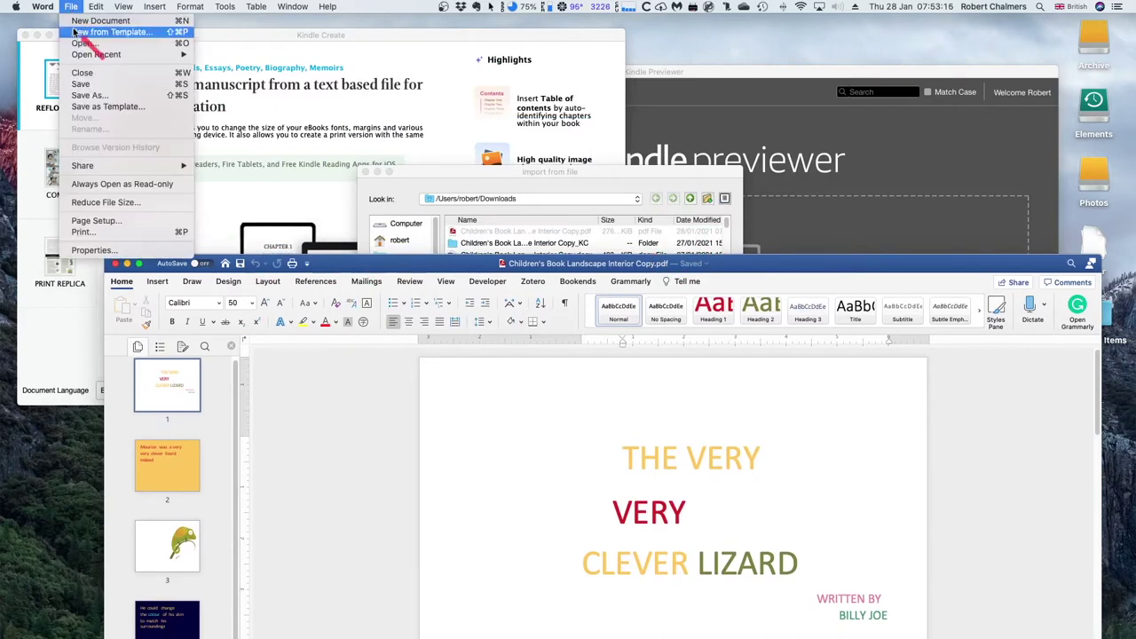
click(98, 95)
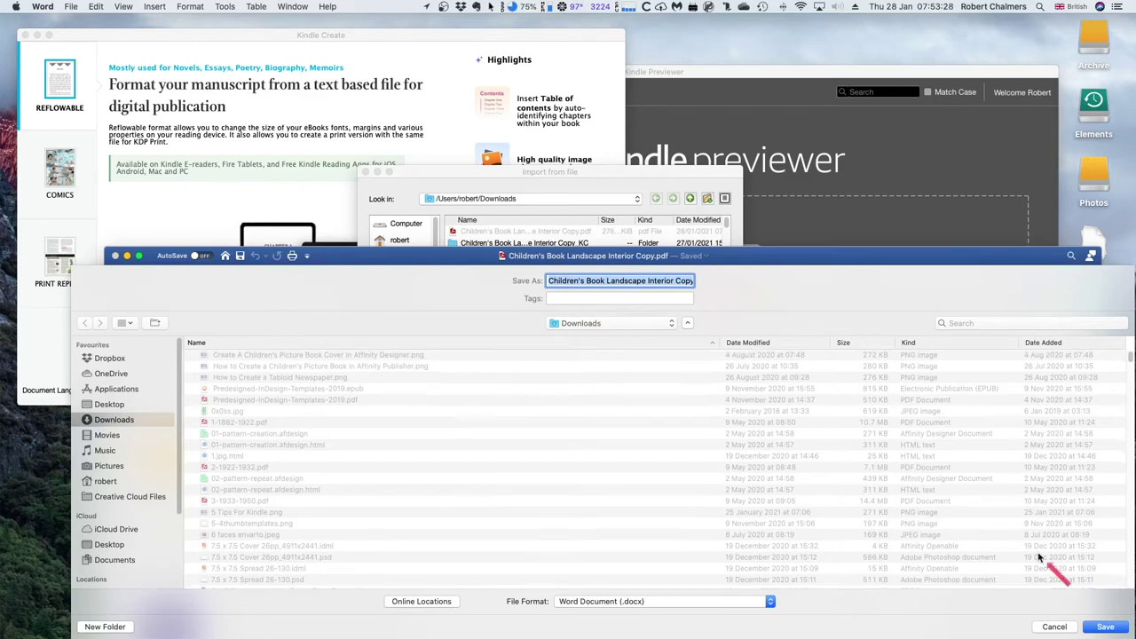
scroll(1065, 582, down, 1)
click(1104, 626)
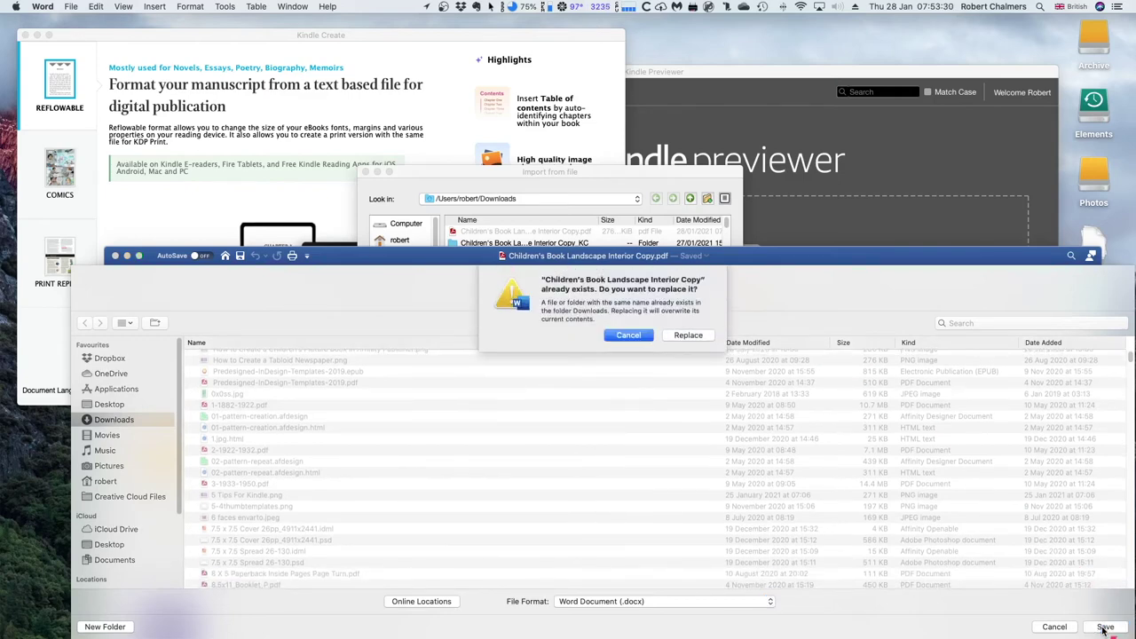
click(684, 337)
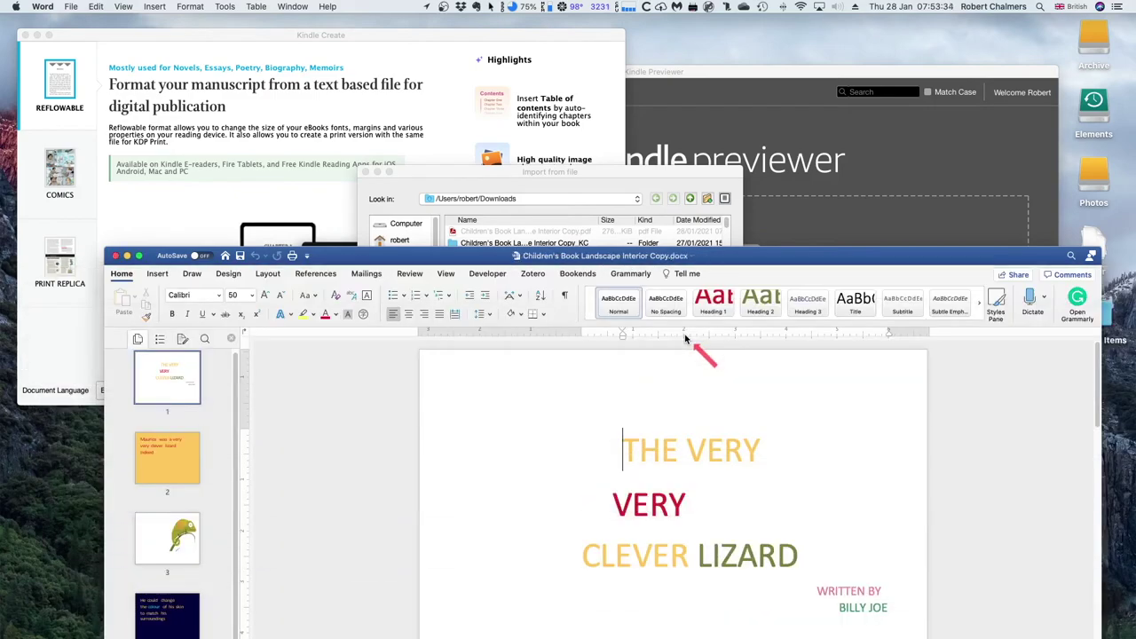
click(127, 257)
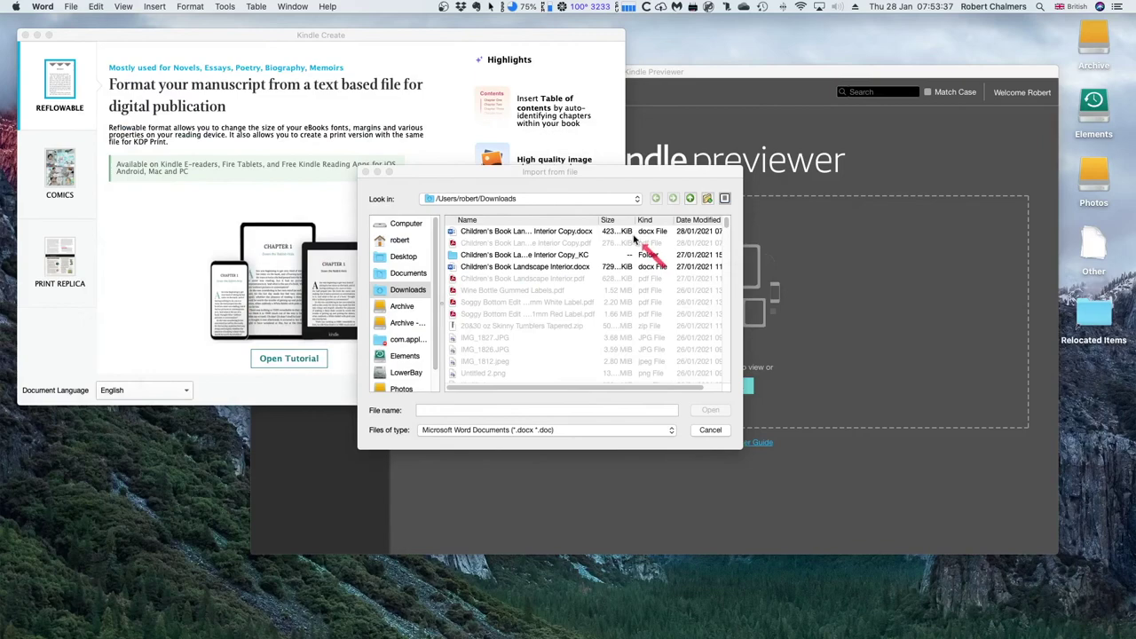
Step: Import Children's Book Landscape Interior Copy.docx into Kindle Create, run the automatic chapter title detection and accept the selected suggestions
click(544, 231)
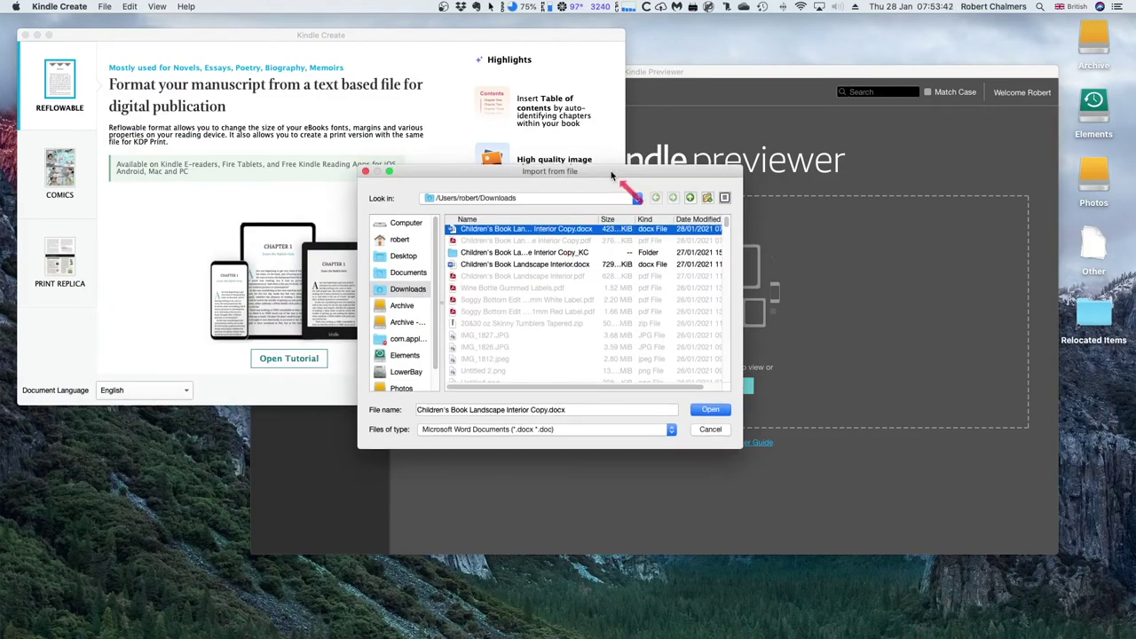
drag(612, 171, 353, 28)
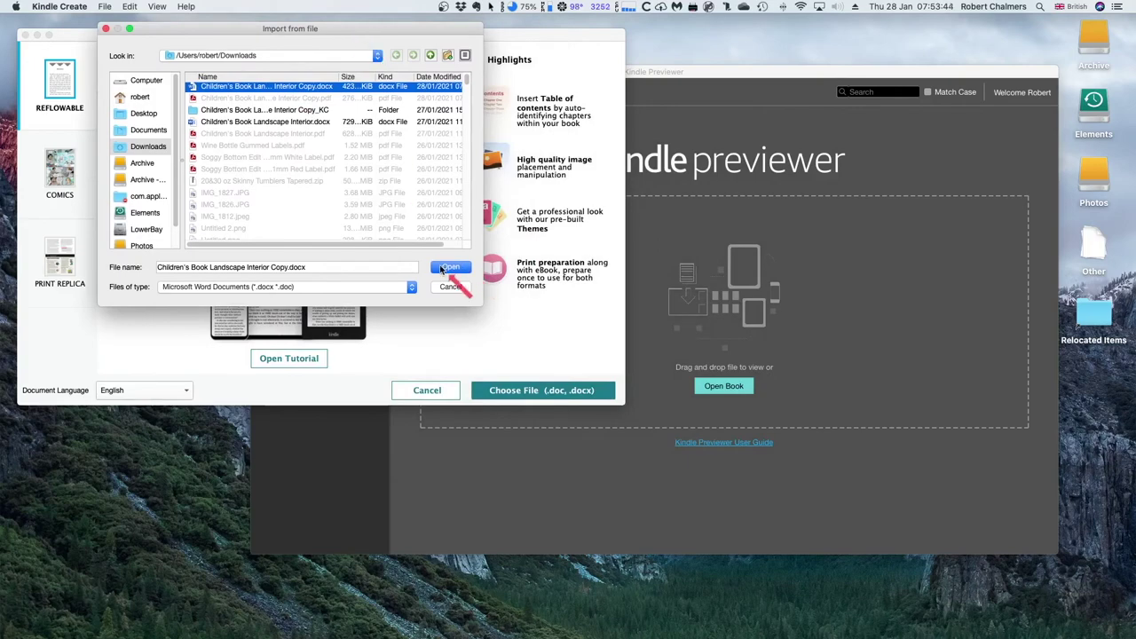
click(450, 267)
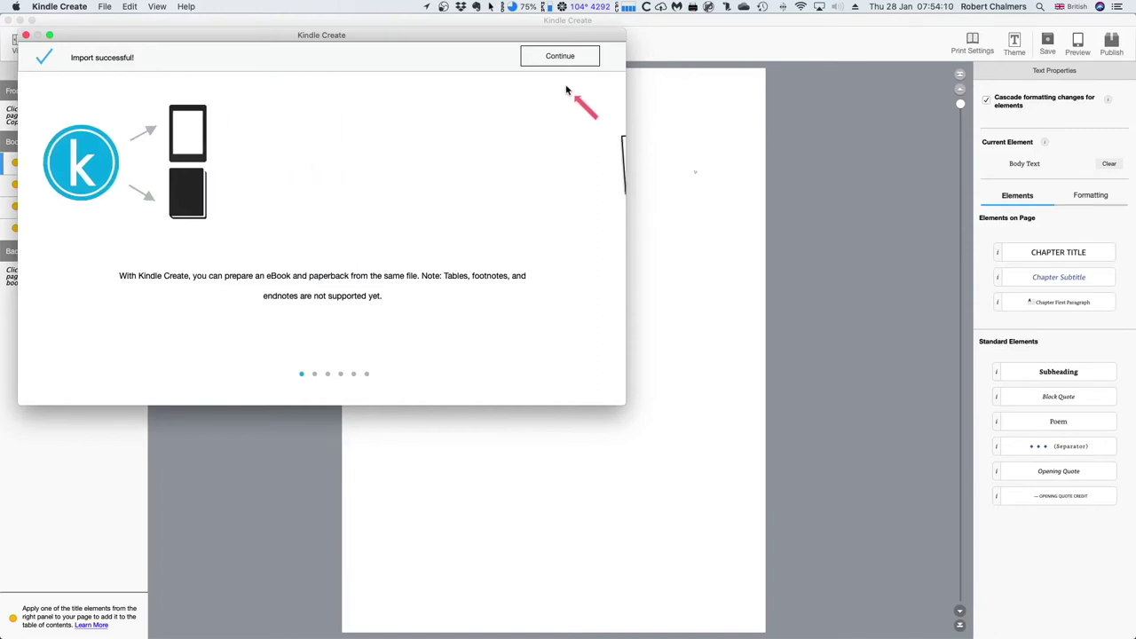
click(560, 59)
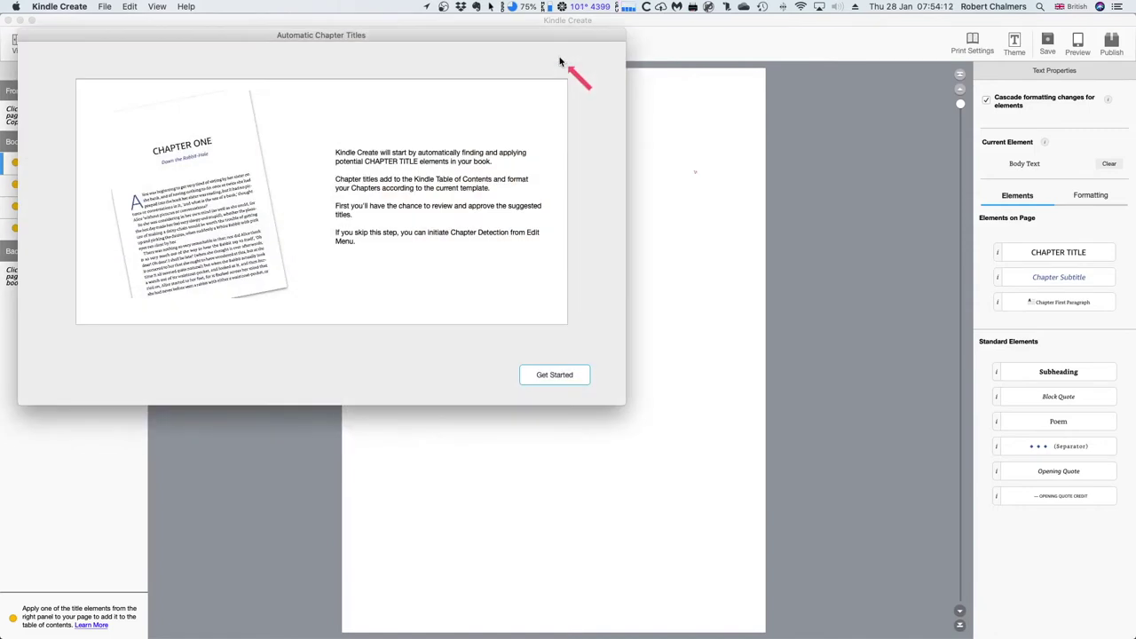
click(571, 379)
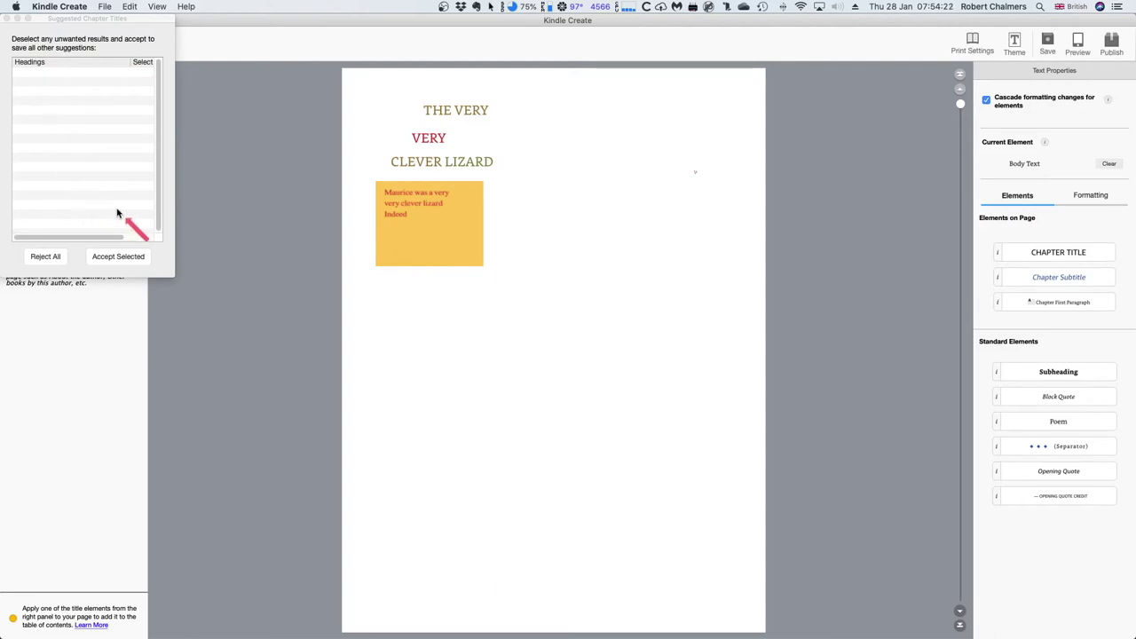
click(132, 255)
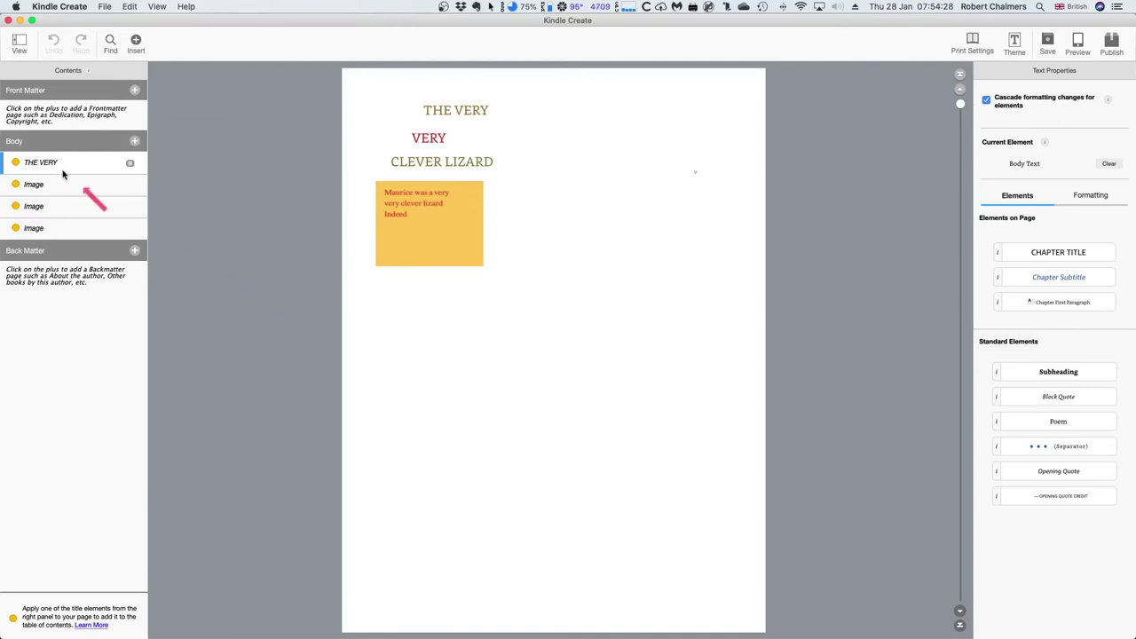
Step: Check the three Image sections in the book's Body contents and return to the THE VERY section
click(82, 186)
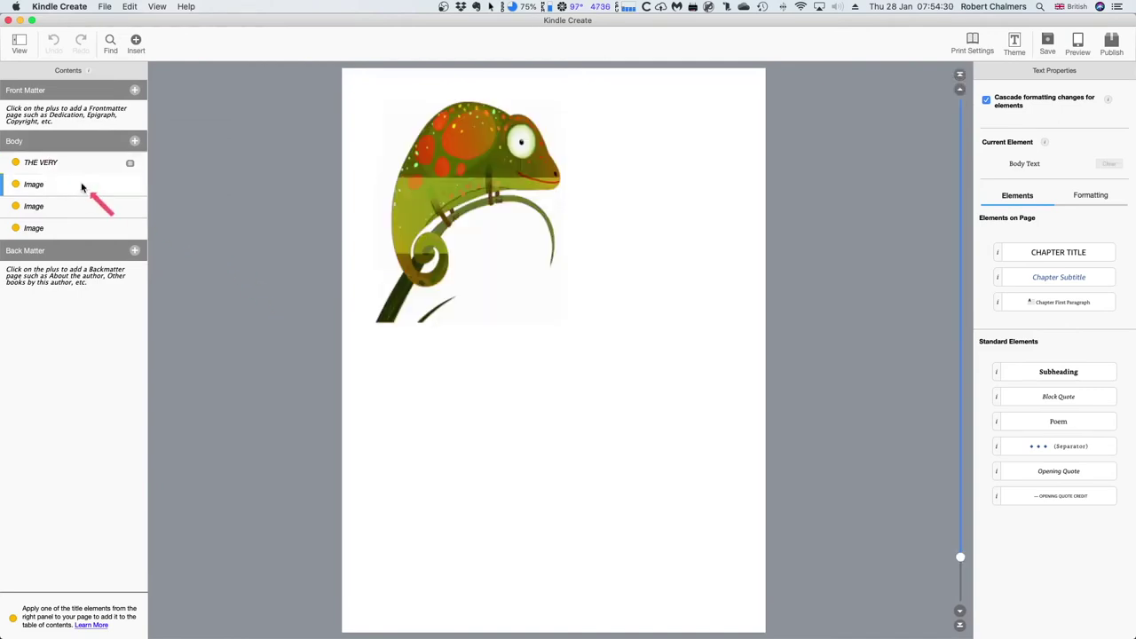
click(82, 213)
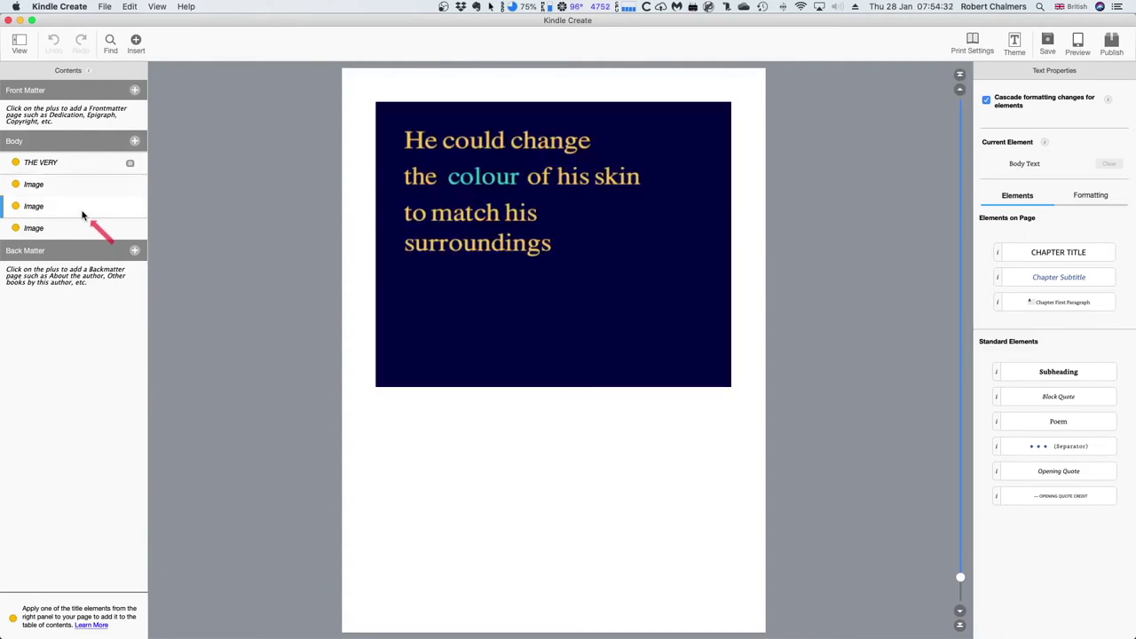
click(89, 236)
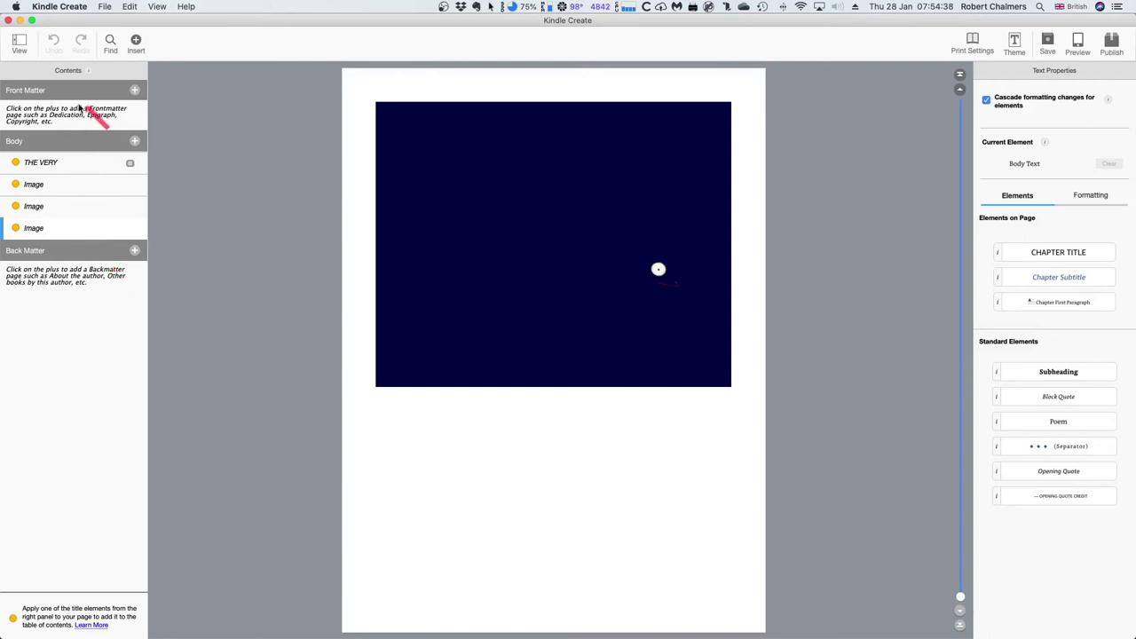
click(89, 167)
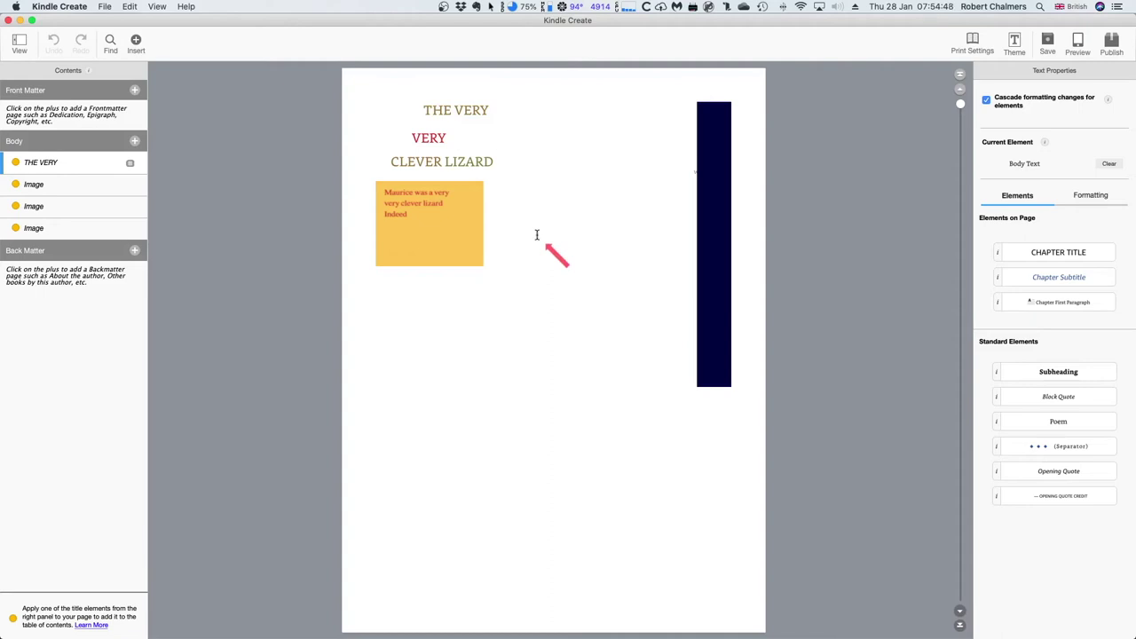
Step: Preview the book and page forward to the "He could change the colour of his skin" page
click(1075, 42)
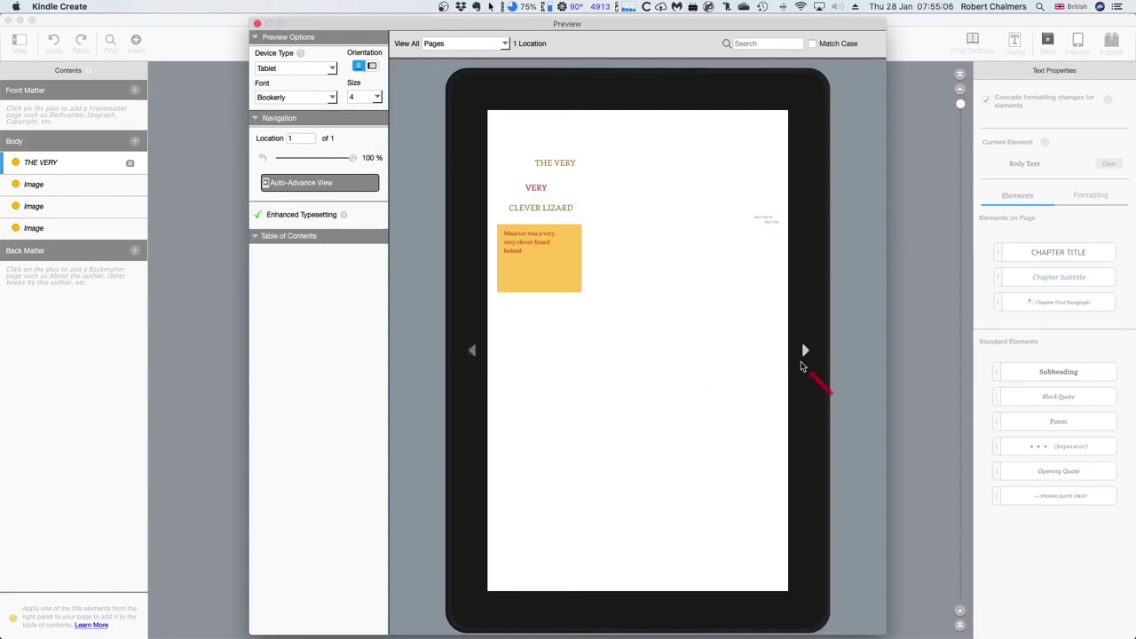
click(805, 353)
click(805, 353)
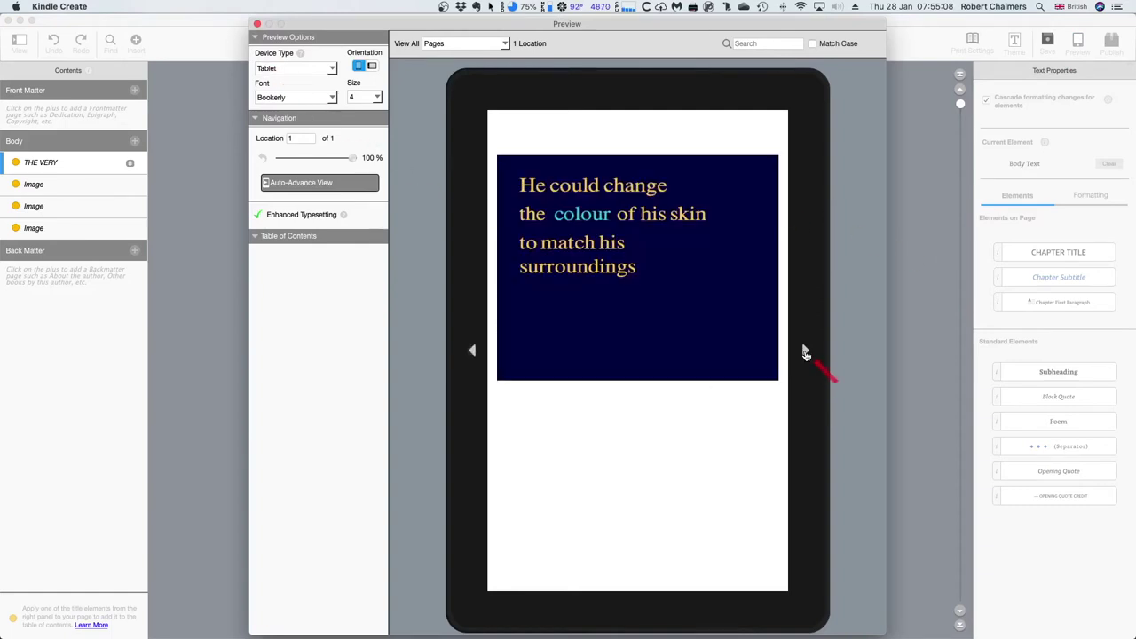
Step: Page forward to the dark page with the single eye, and page back to the title page of the preview
click(805, 353)
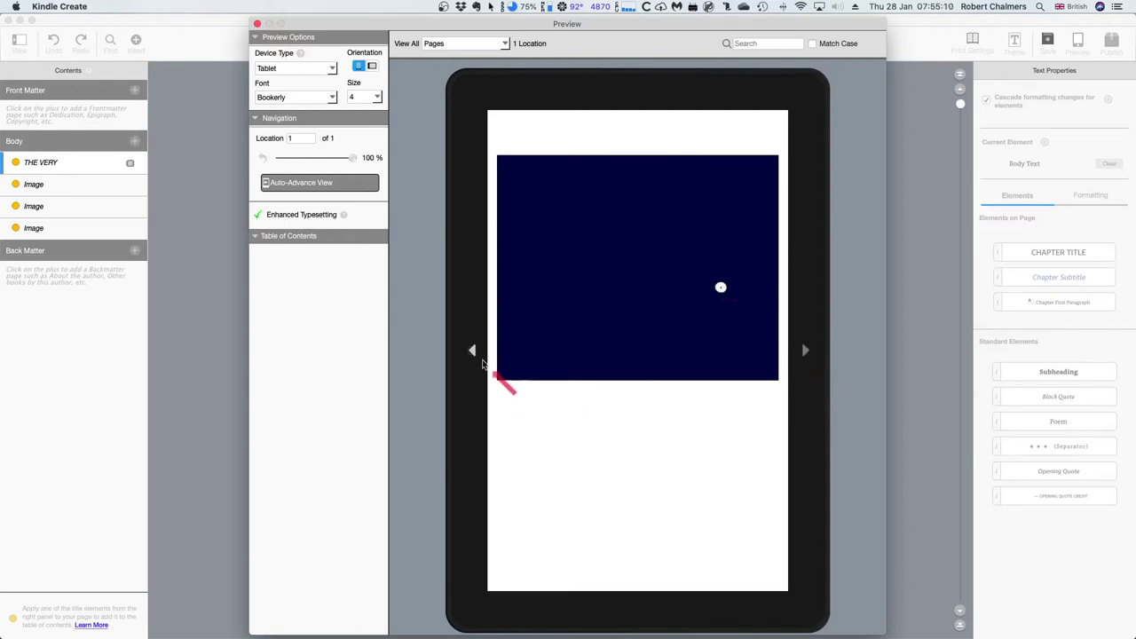
click(473, 353)
click(473, 353)
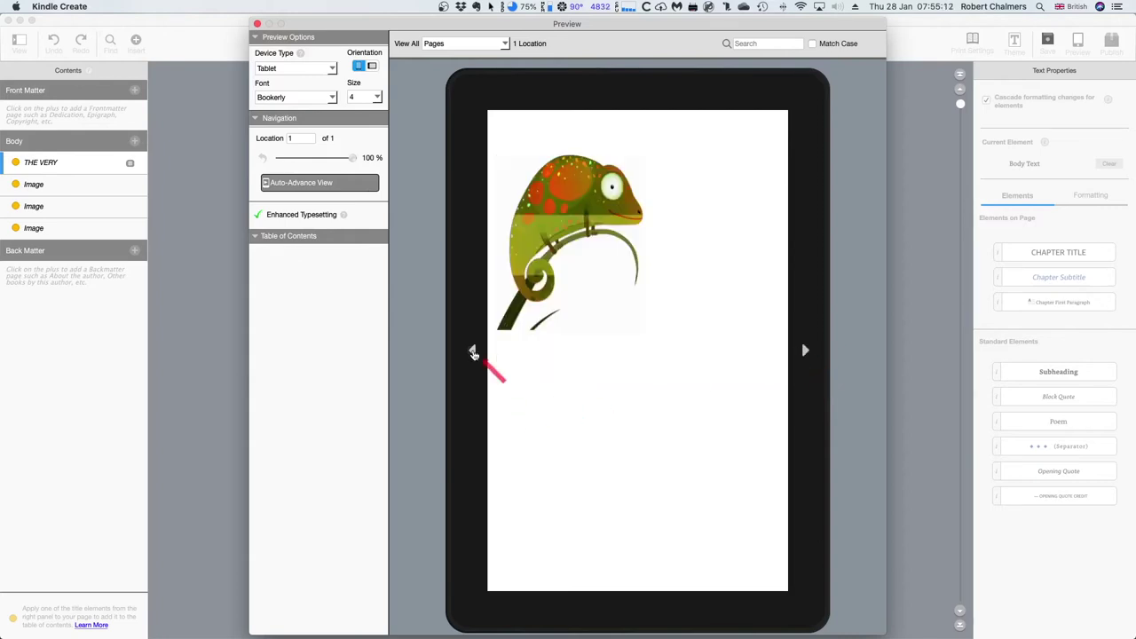
click(473, 353)
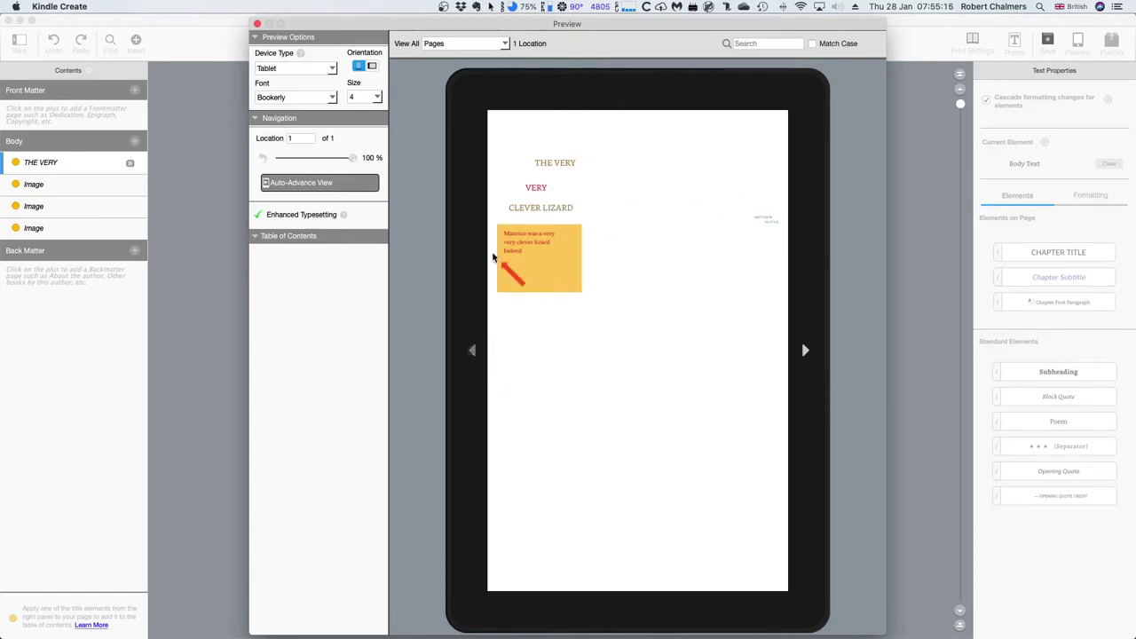
Step: Preview the book on the Phone device type, page forward to the dark page with the eye, and close the preview
click(333, 69)
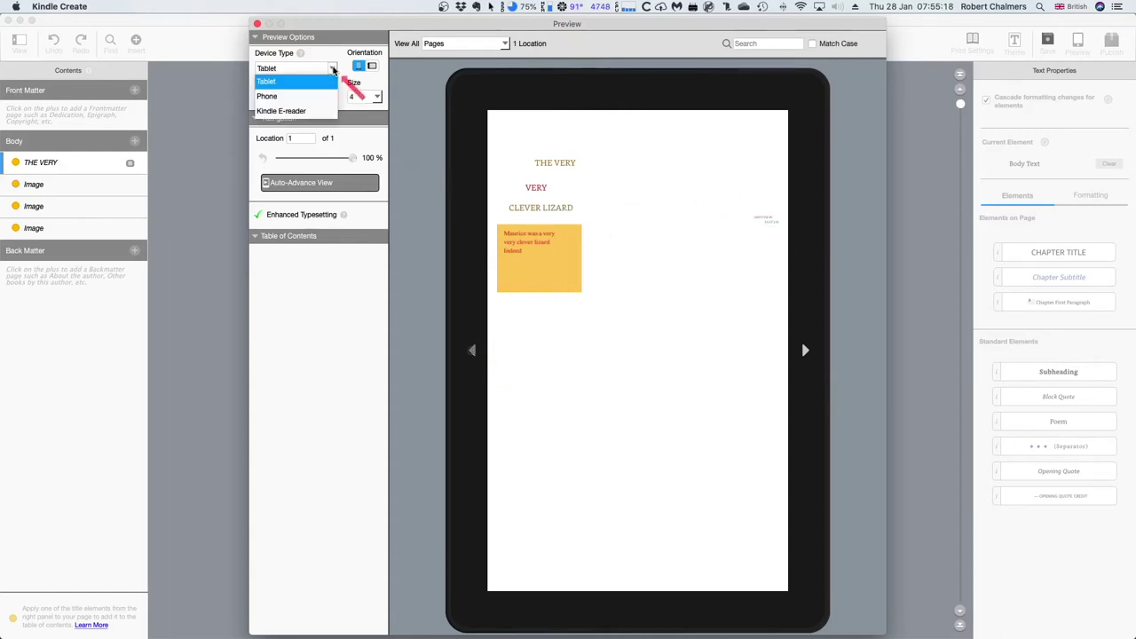
click(297, 96)
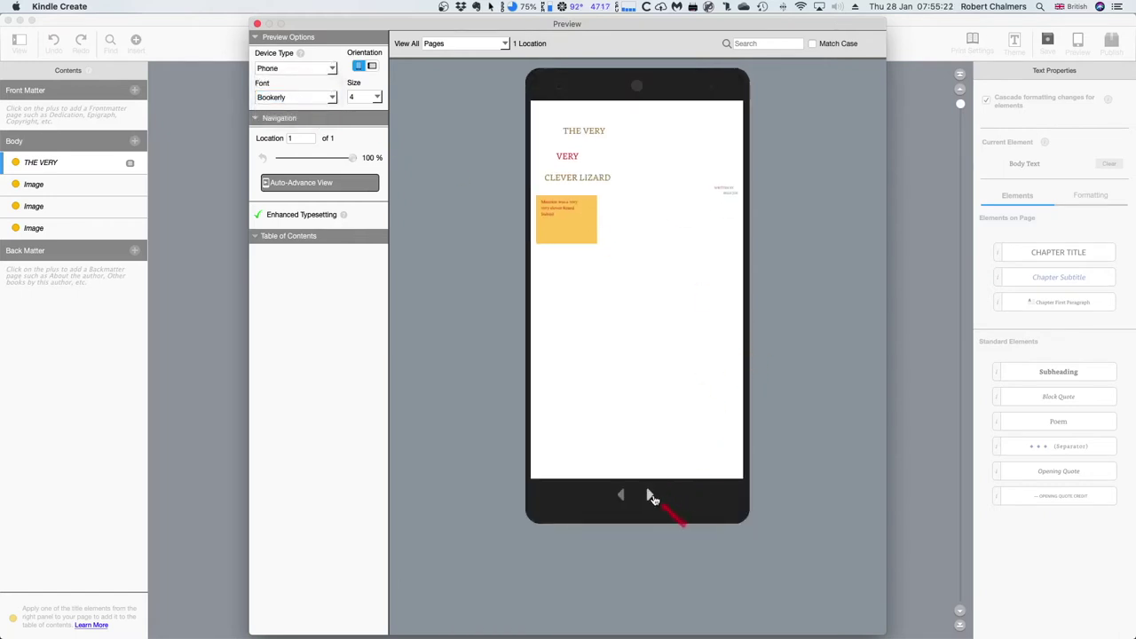
click(651, 496)
click(651, 496)
click(651, 496)
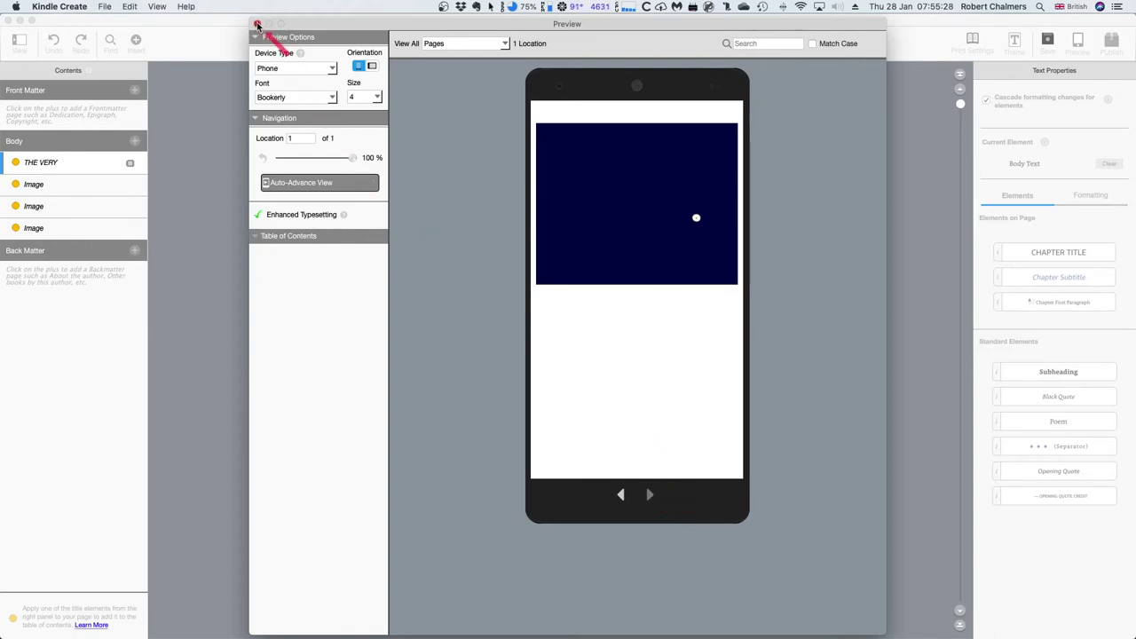
click(258, 25)
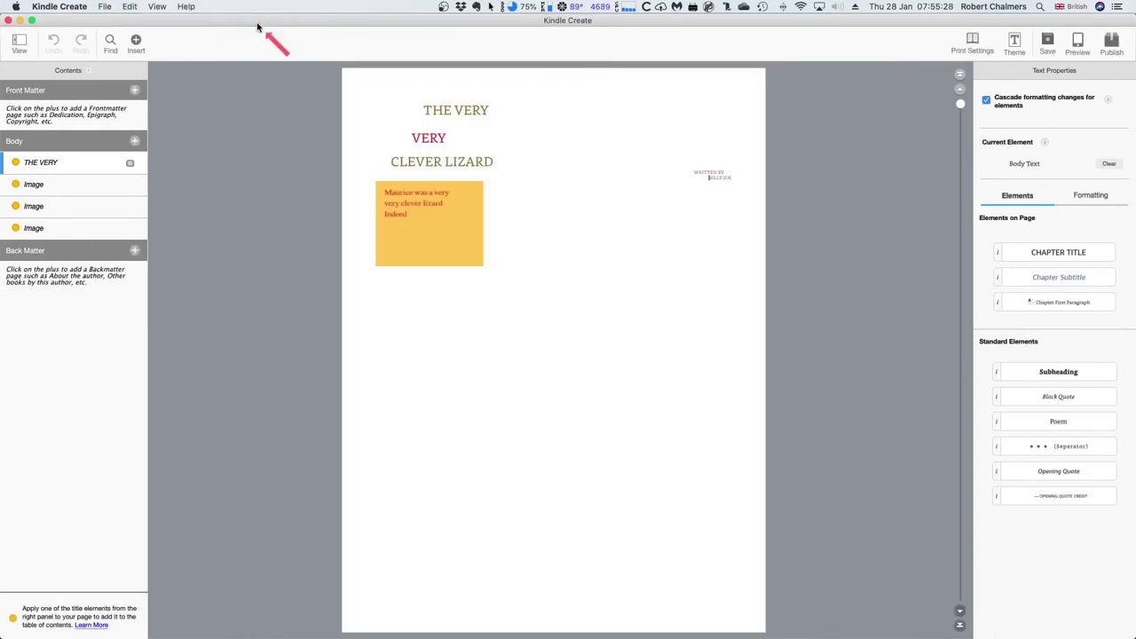
Step: Close the reflowable book project without saving its changes
click(104, 7)
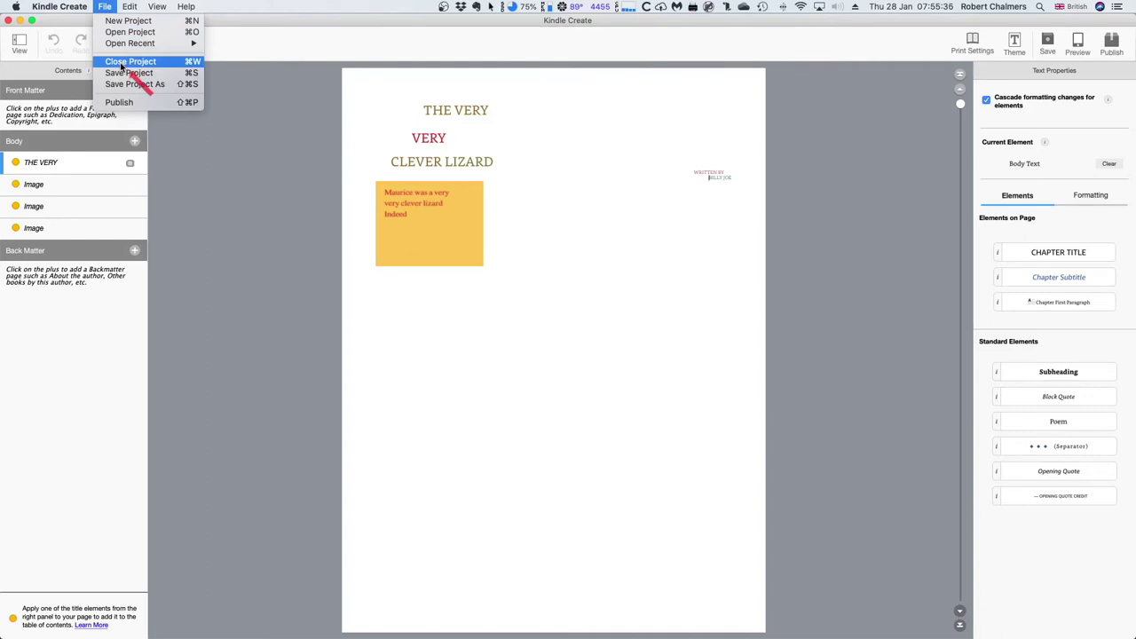
click(122, 64)
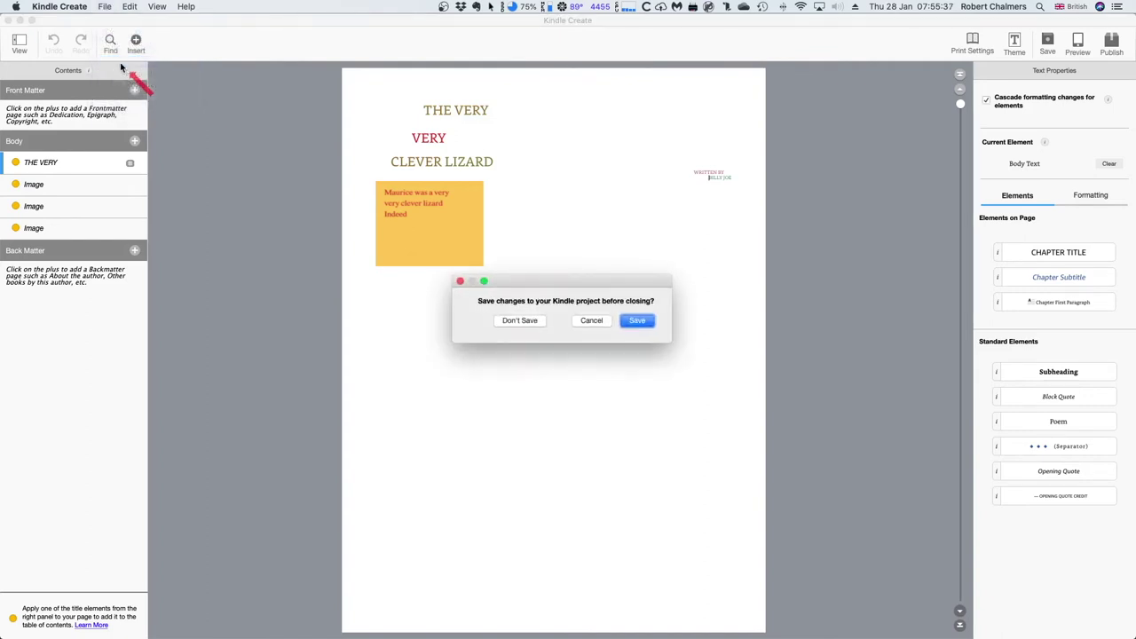
click(533, 321)
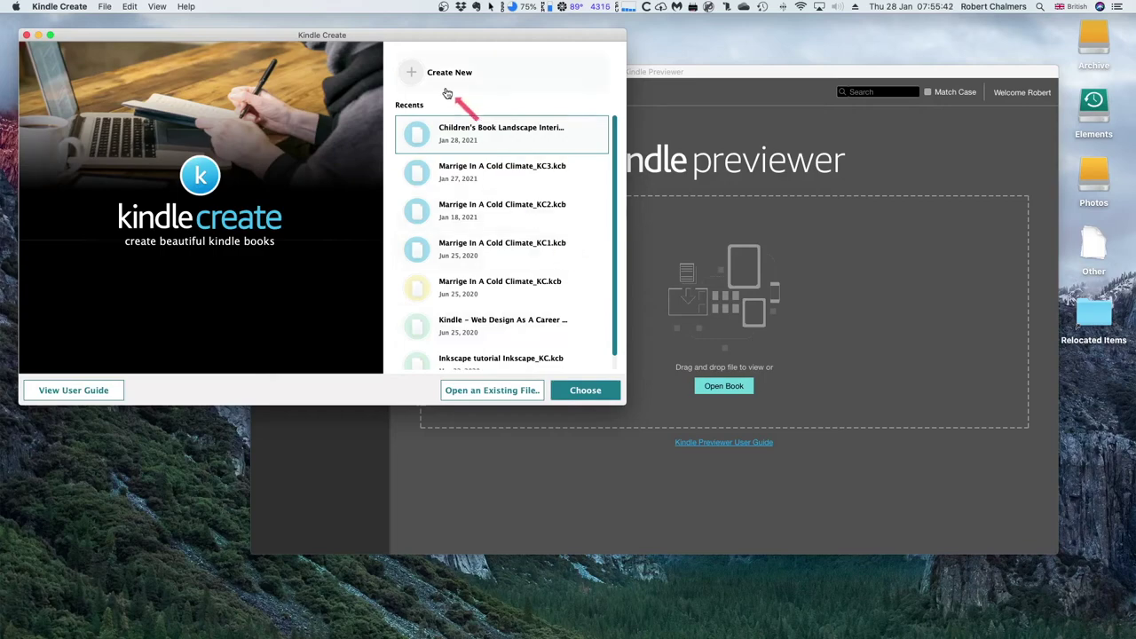
Step: Create a new Print Replica project from Children's Book Landscape Interior Copy.pdf in Downloads
mouse_move(256, 34)
mouse_down()
mouse_move(330, 236)
mouse_move(305, 71)
mouse_move(276, 40)
mouse_up()
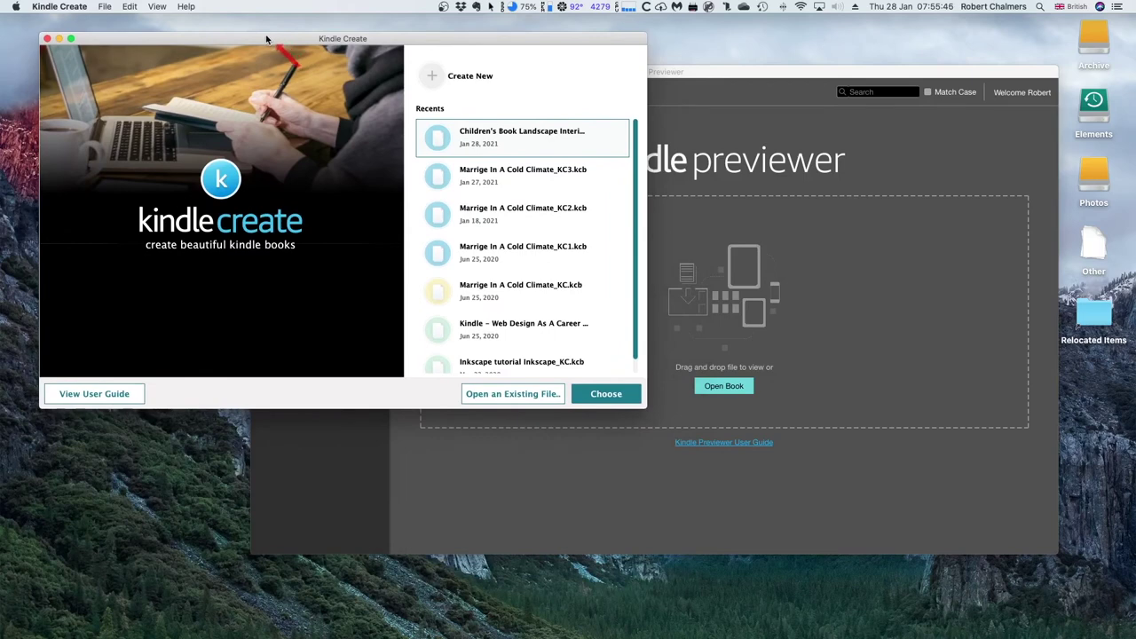
click(103, 7)
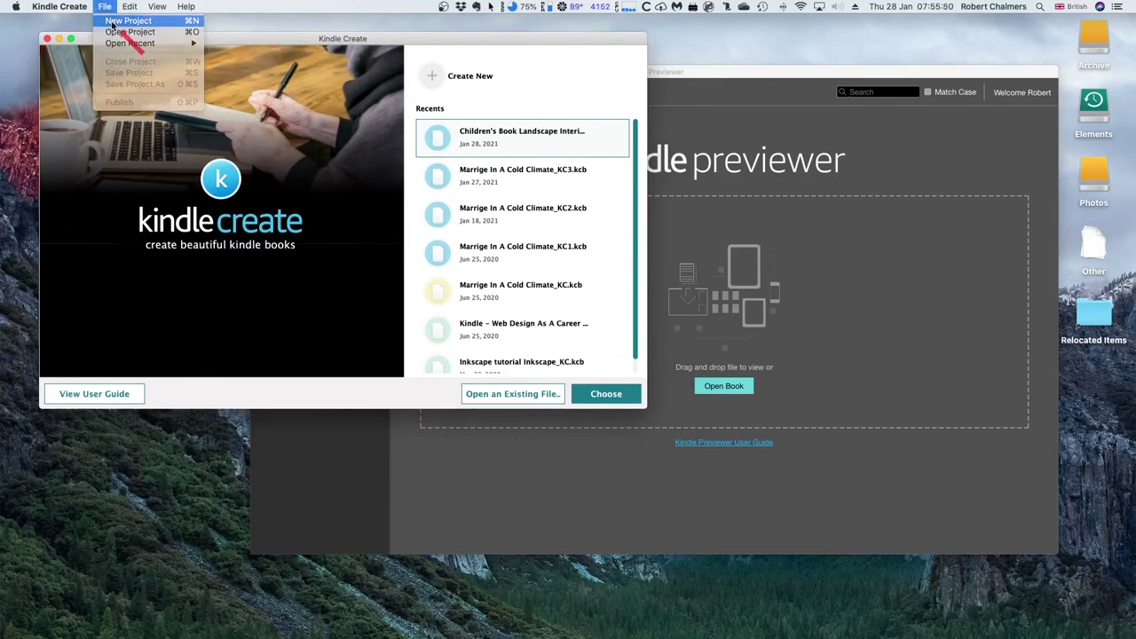
click(127, 21)
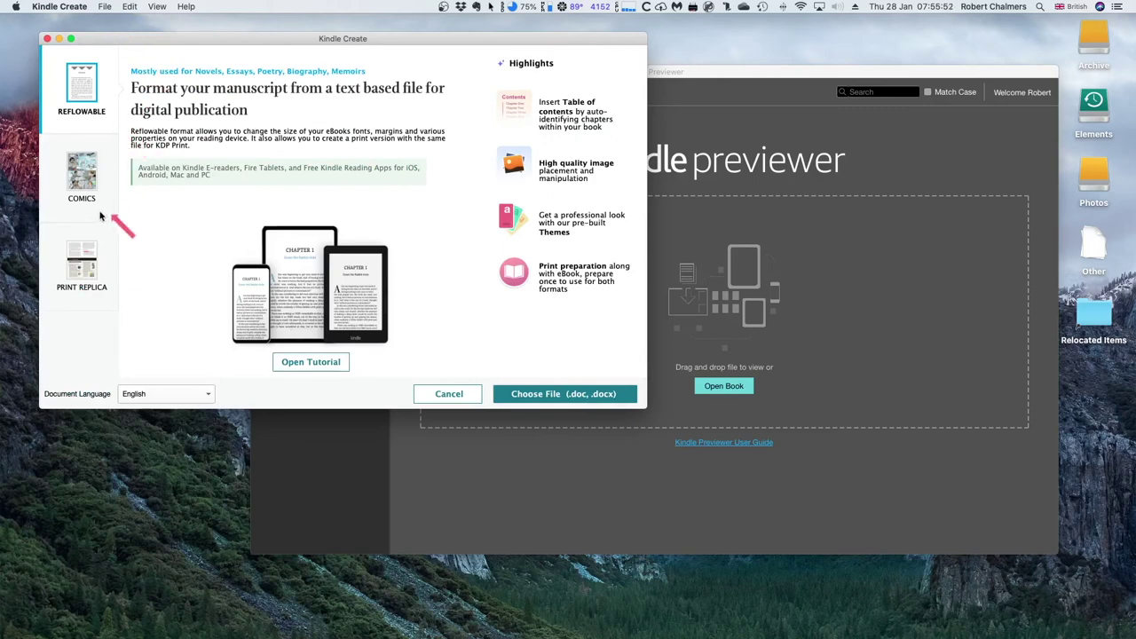
click(79, 263)
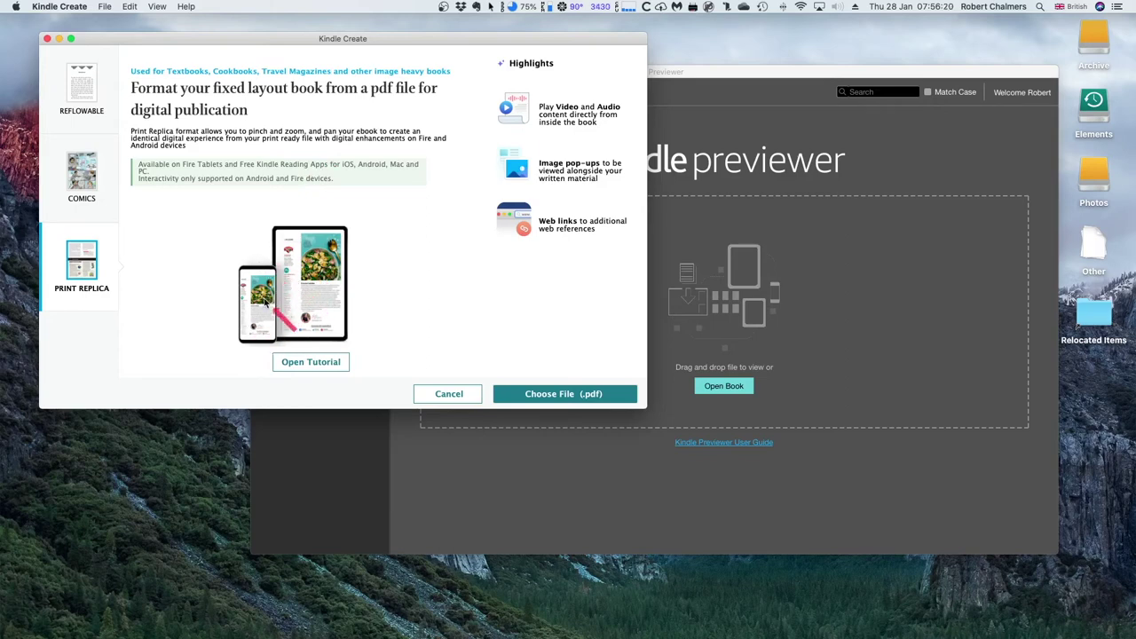
click(550, 396)
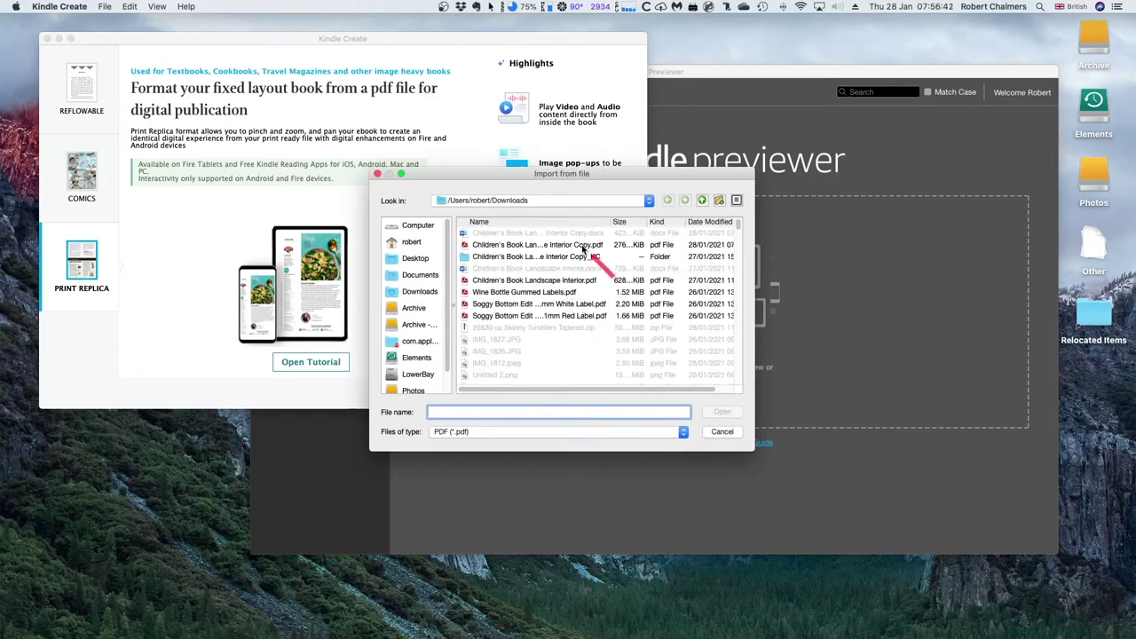
click(581, 245)
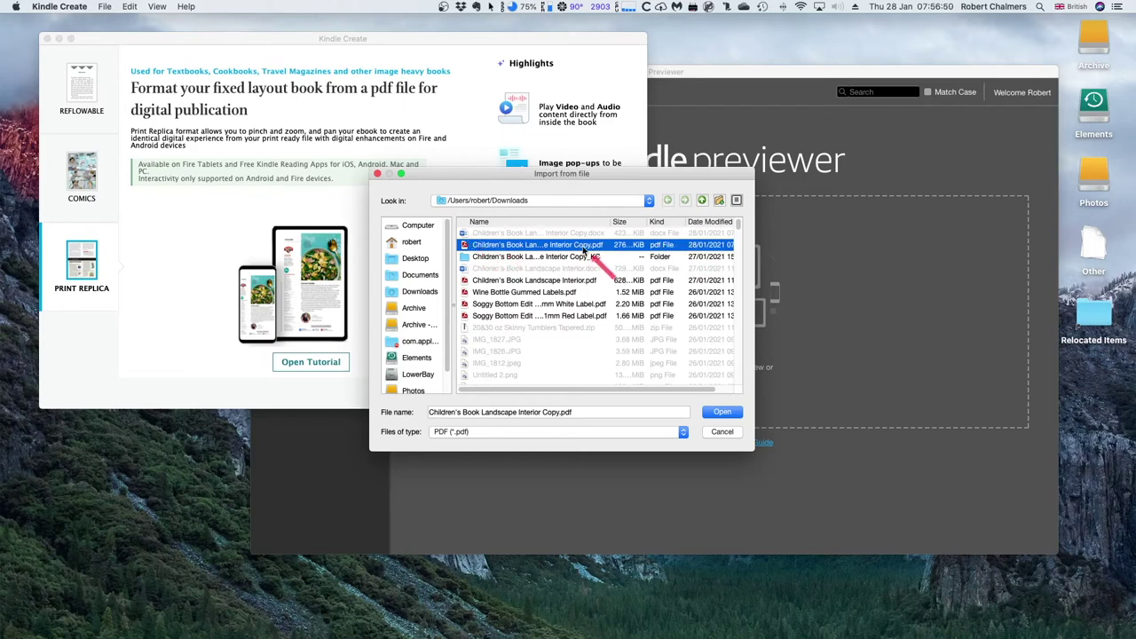
click(719, 412)
click(724, 413)
click(723, 413)
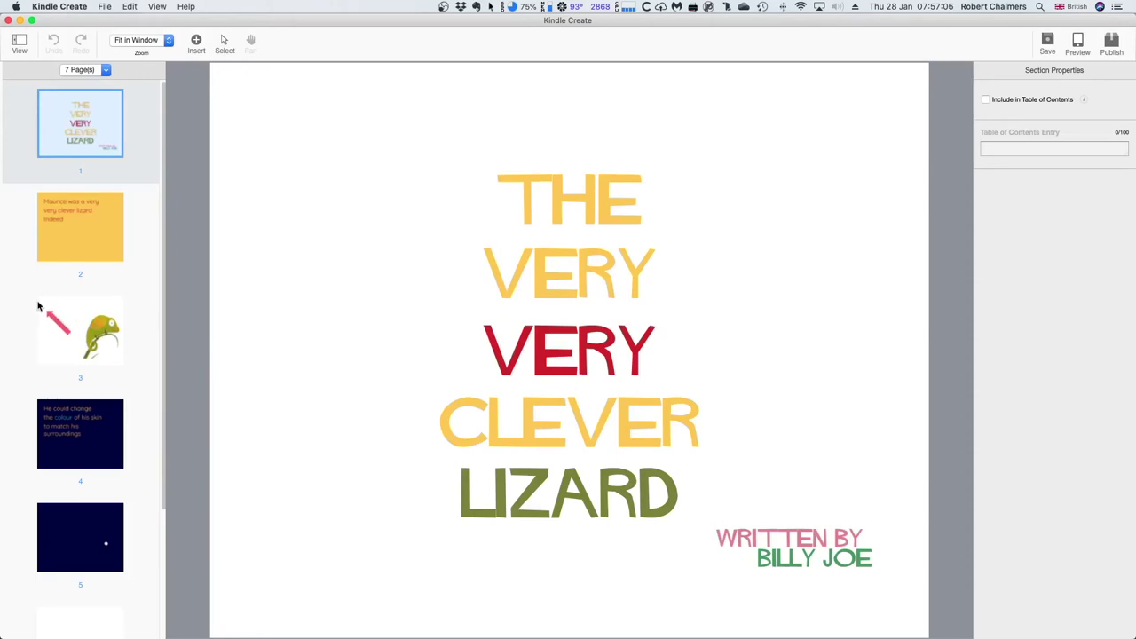
Step: Check pages 1 to 5 of the imported Print Replica book and return to page 1
click(77, 145)
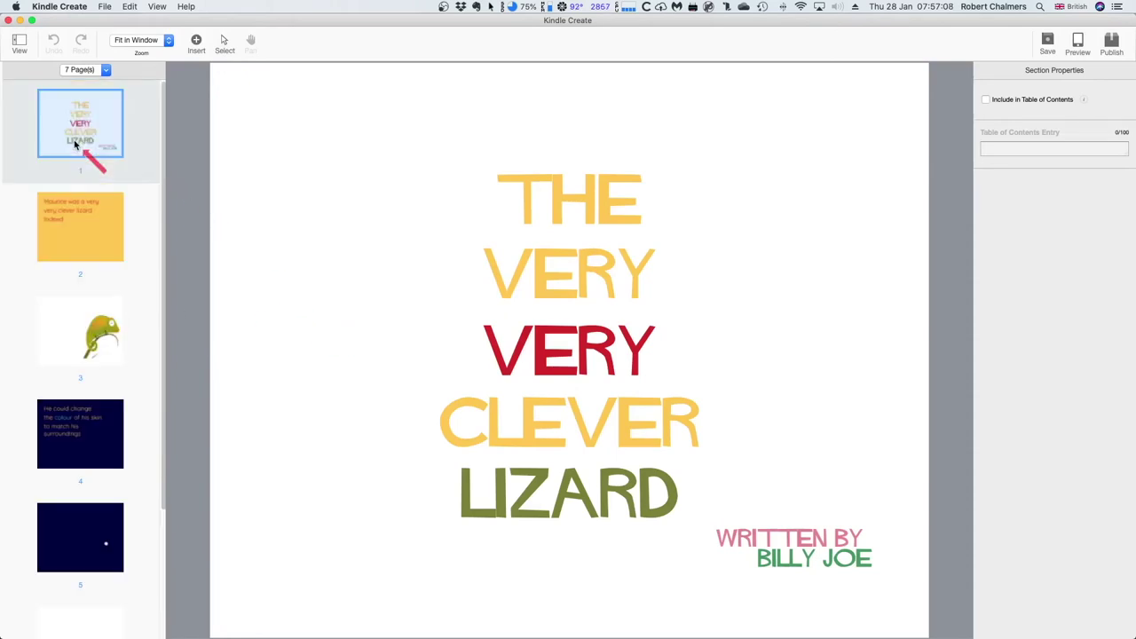
click(96, 205)
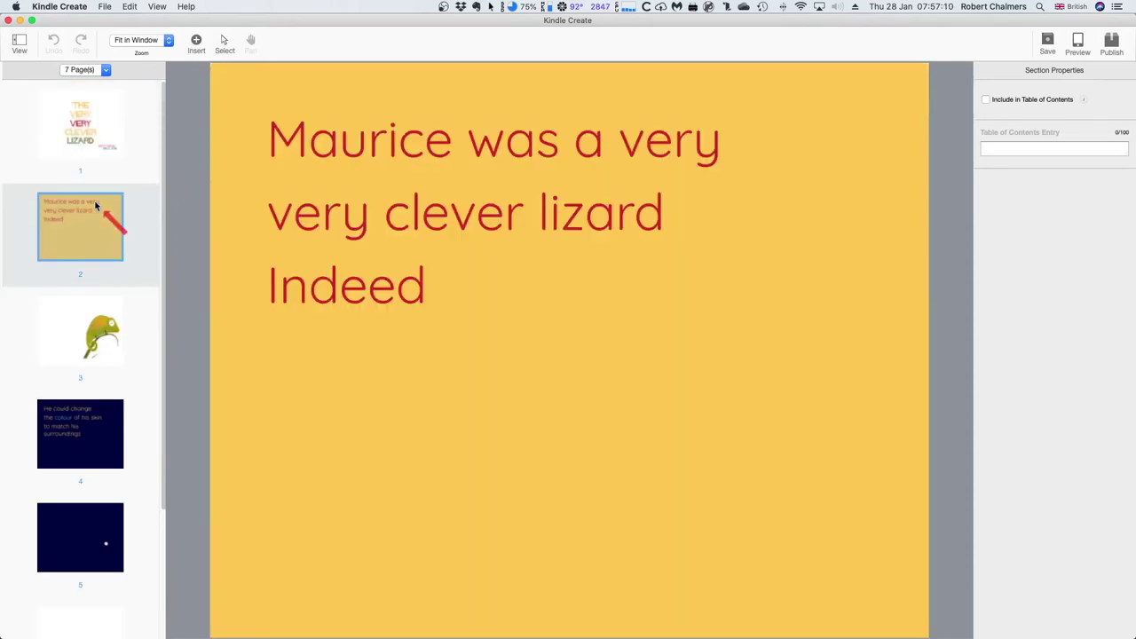
click(113, 330)
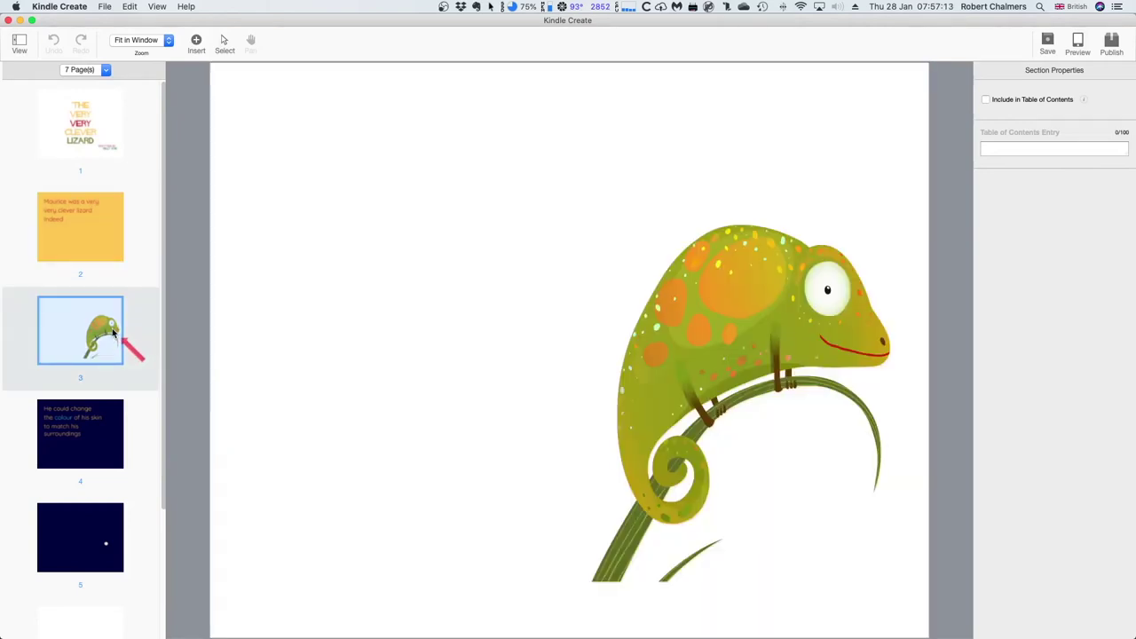
click(112, 431)
click(97, 490)
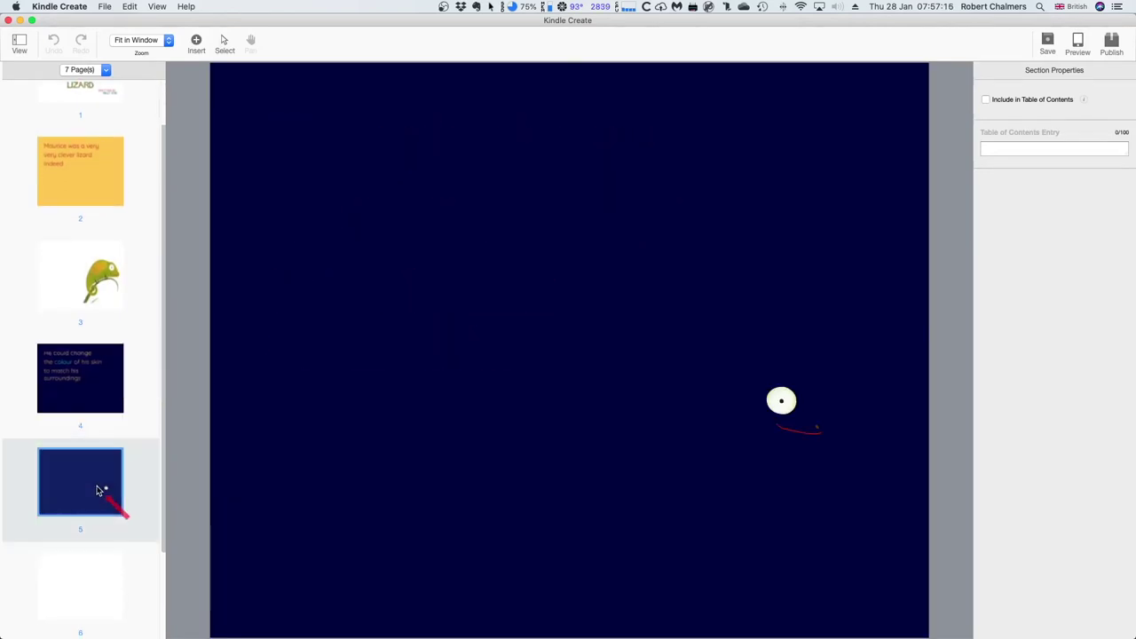
scroll(94, 177, up, 1)
scroll(90, 149, down, 3)
scroll(89, 150, up, 3)
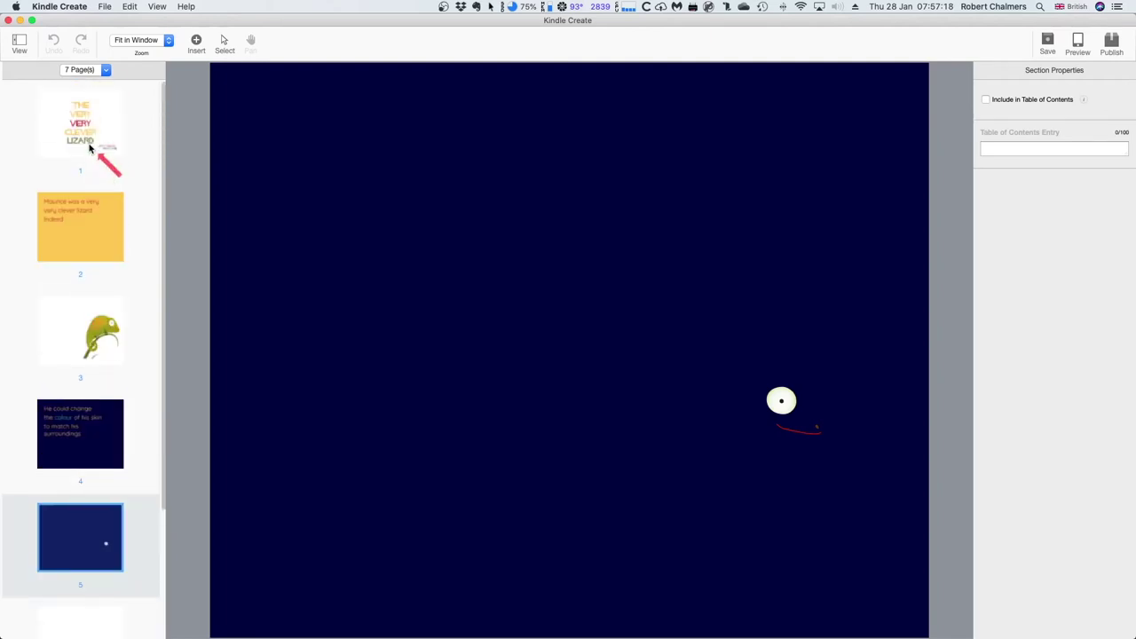
click(84, 130)
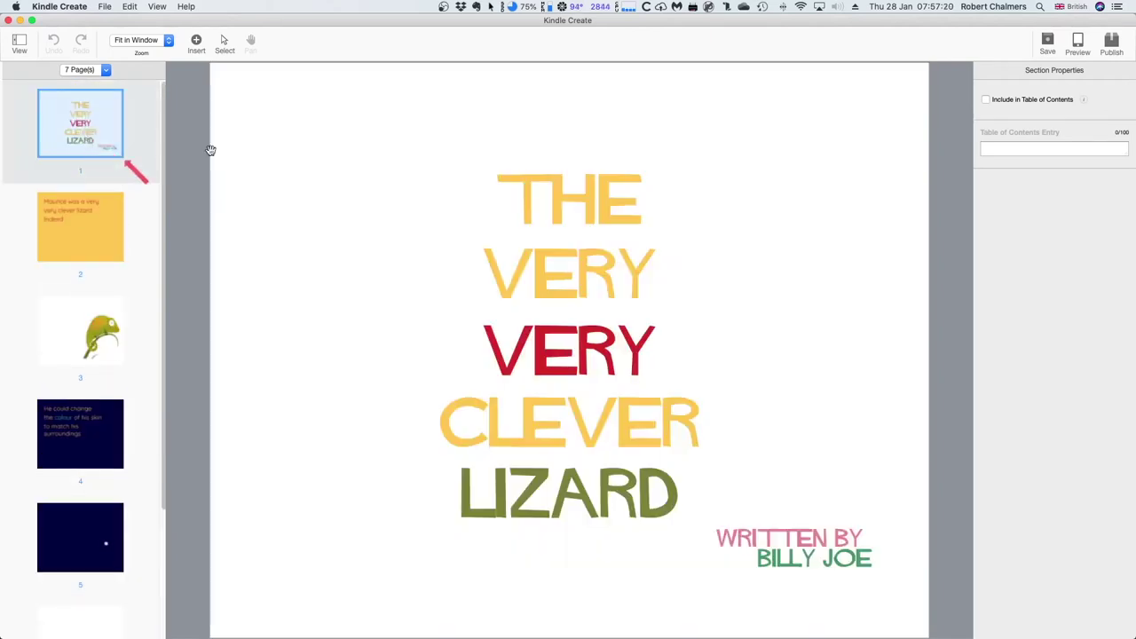
Step: Preview the Print Replica book on the Tablet device and page forward through all pages to location 7
click(1079, 44)
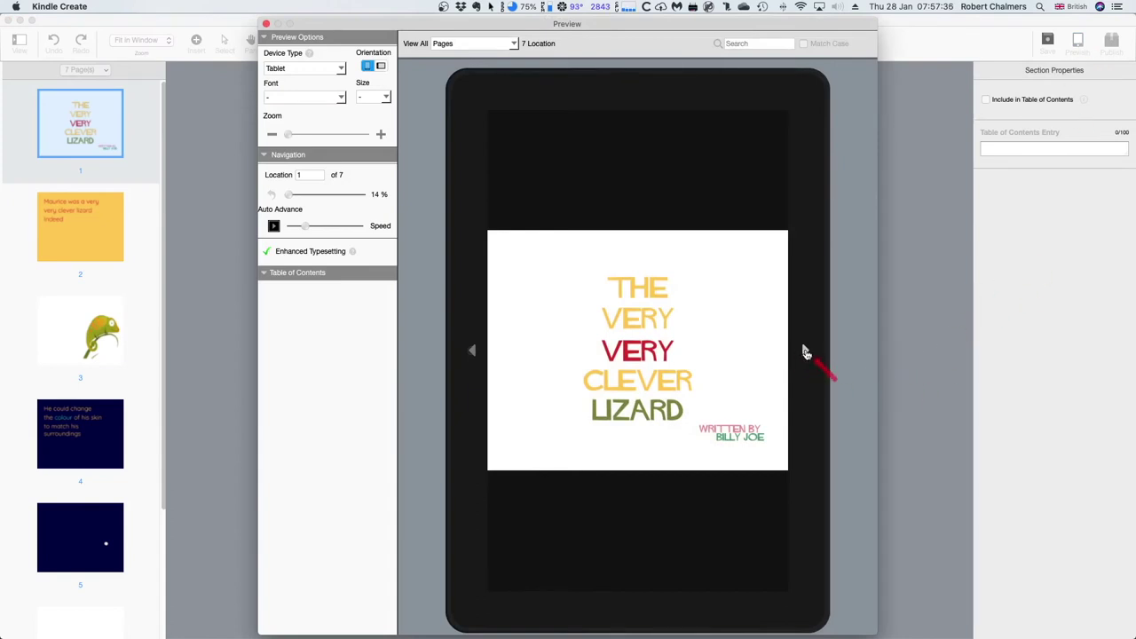
click(803, 351)
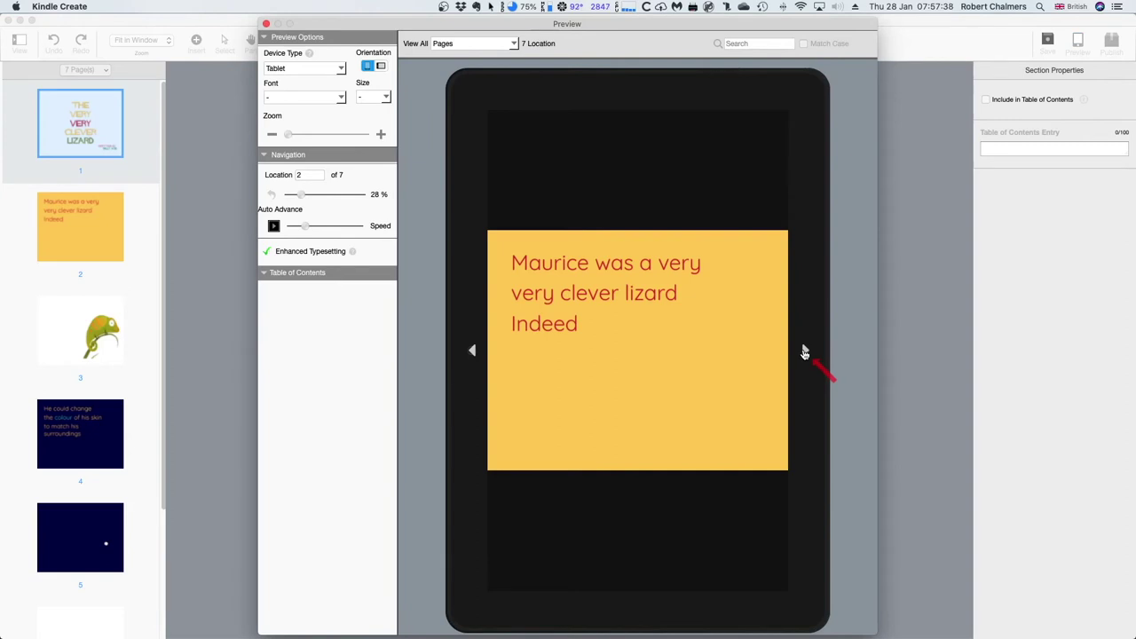
click(804, 352)
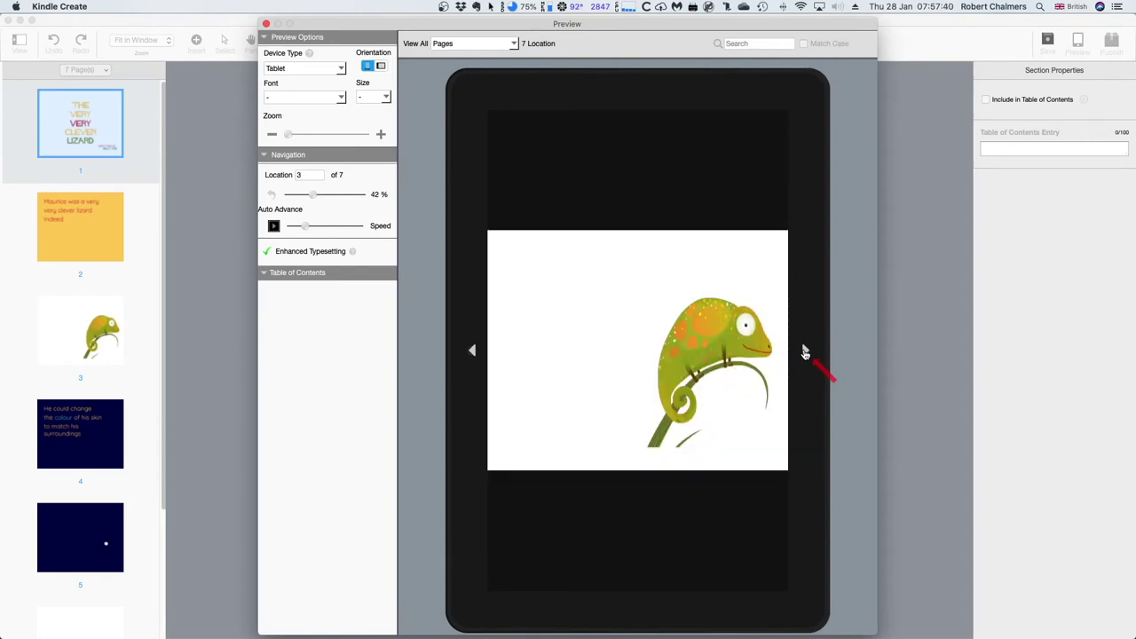
click(804, 351)
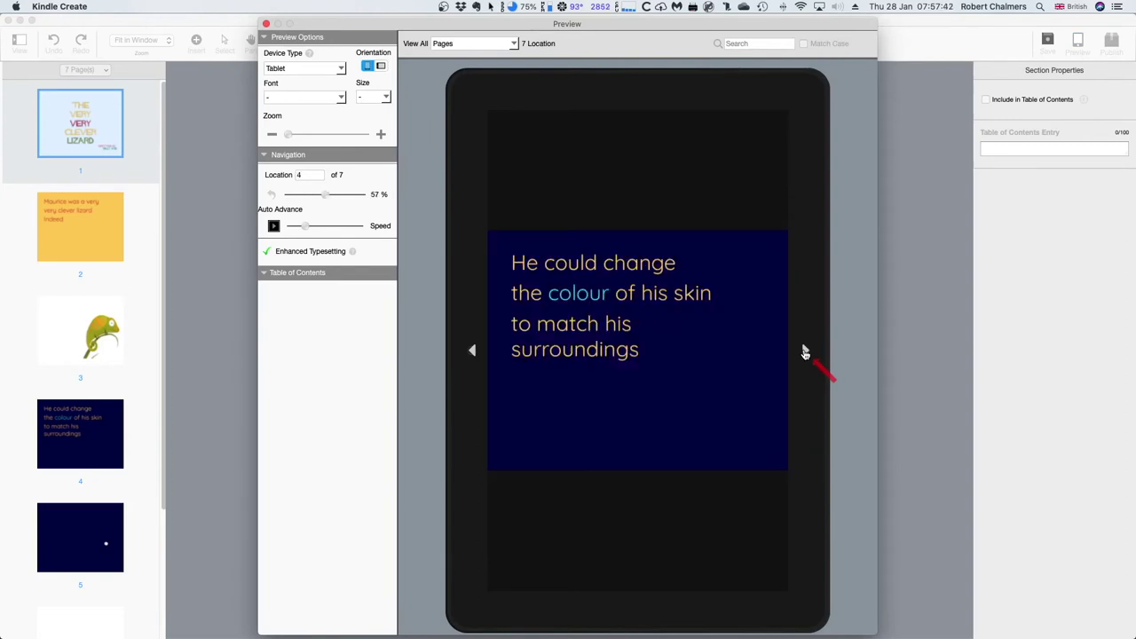
click(804, 351)
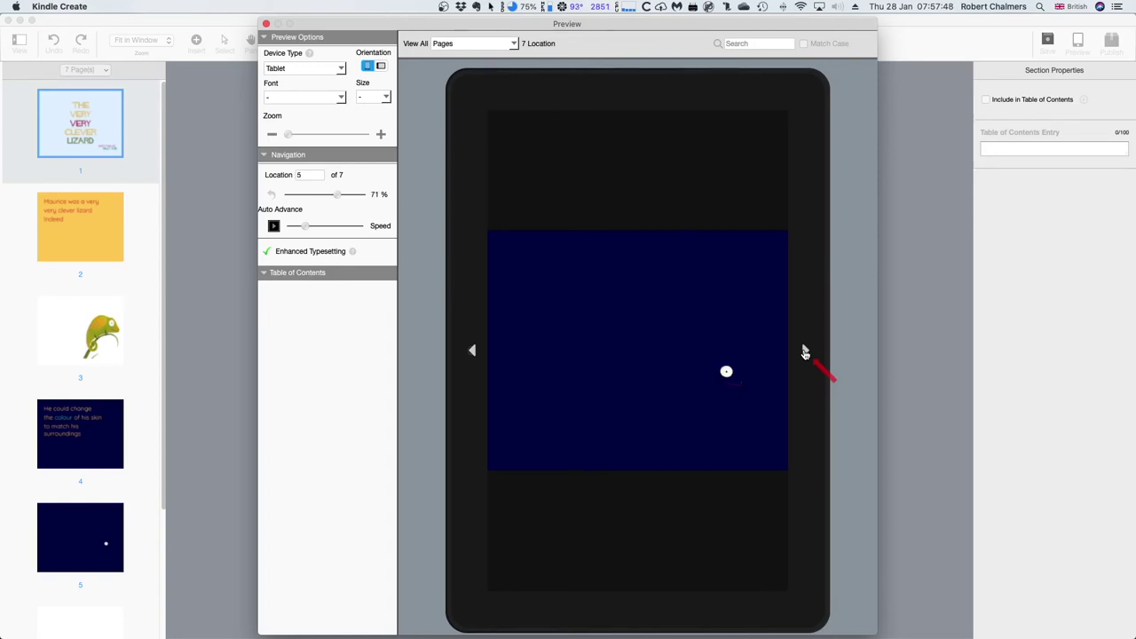
click(804, 352)
click(804, 351)
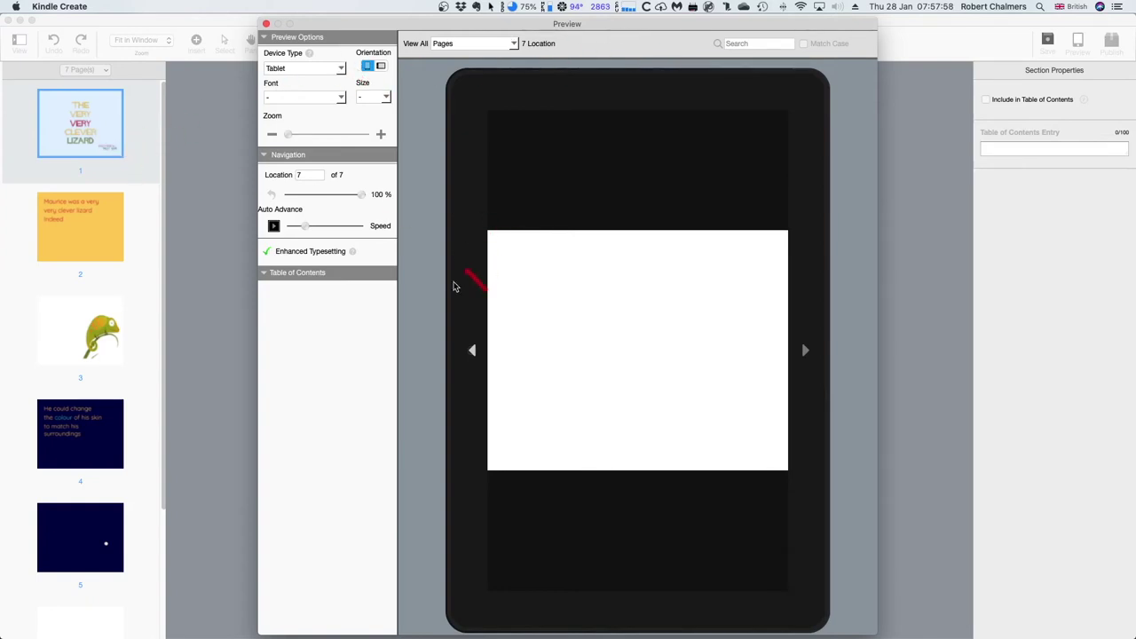
Step: Page back through the tablet preview to the title page at location 1 and close the preview
click(472, 351)
click(472, 351)
click(472, 352)
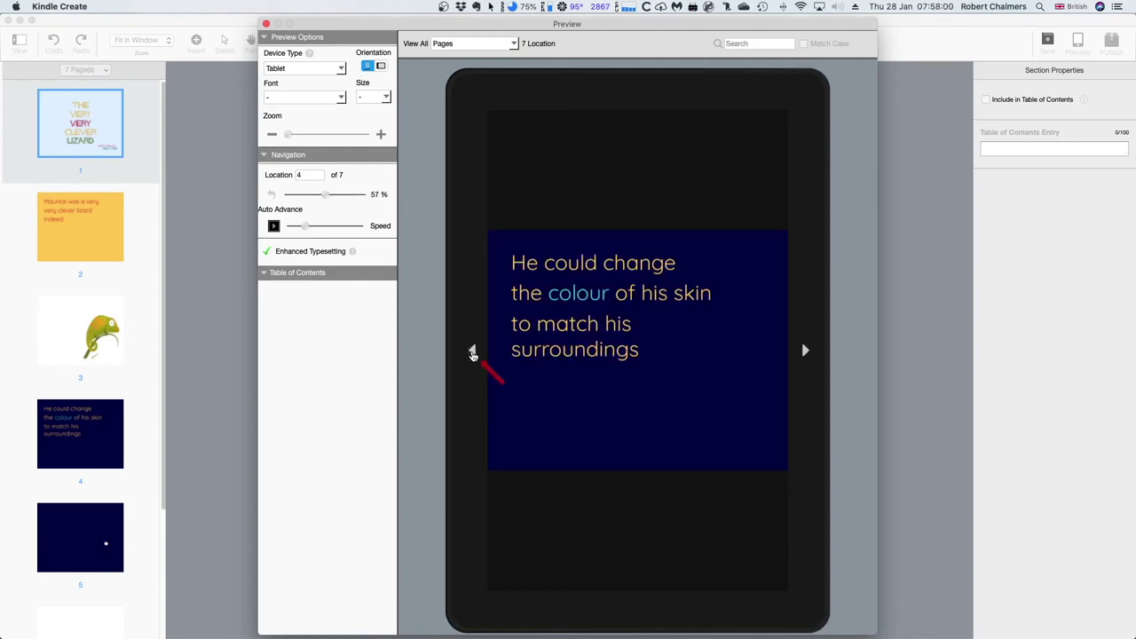
click(472, 352)
click(472, 352)
click(472, 351)
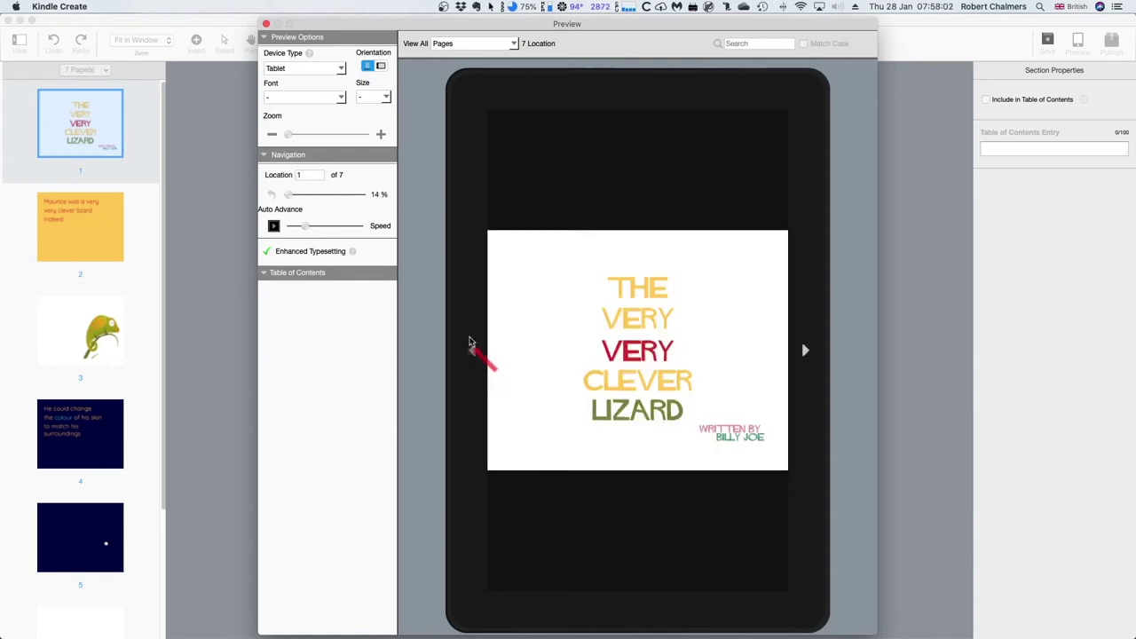
click(267, 25)
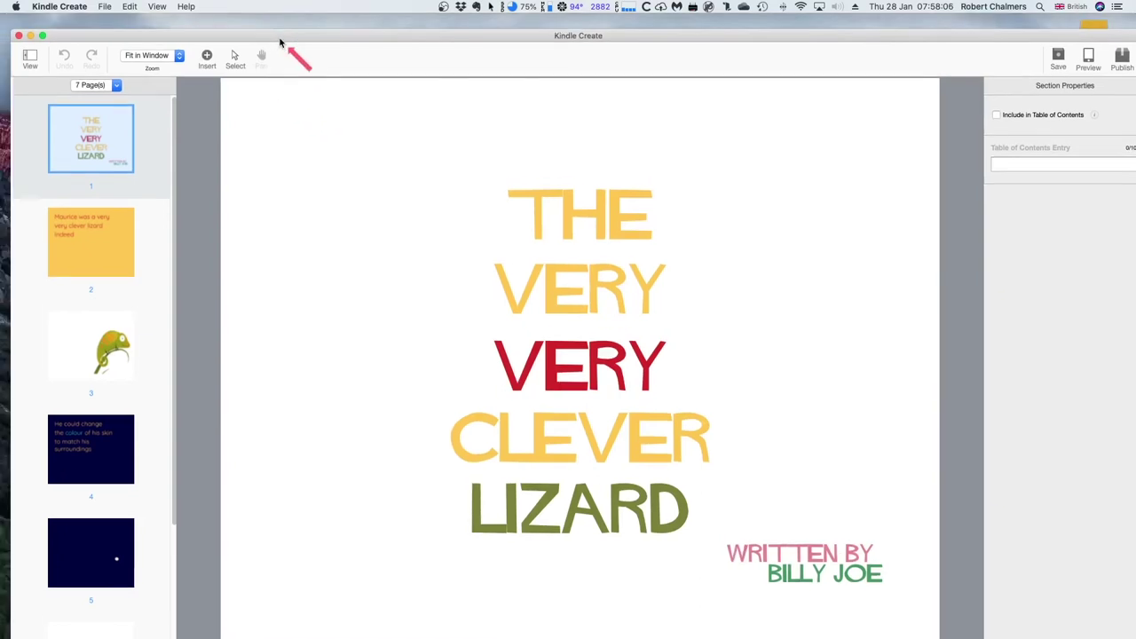
Step: Minimise the Kindle Create window, switch to Kindle Previewer and reposition its window on the desktop
click(29, 57)
click(29, 58)
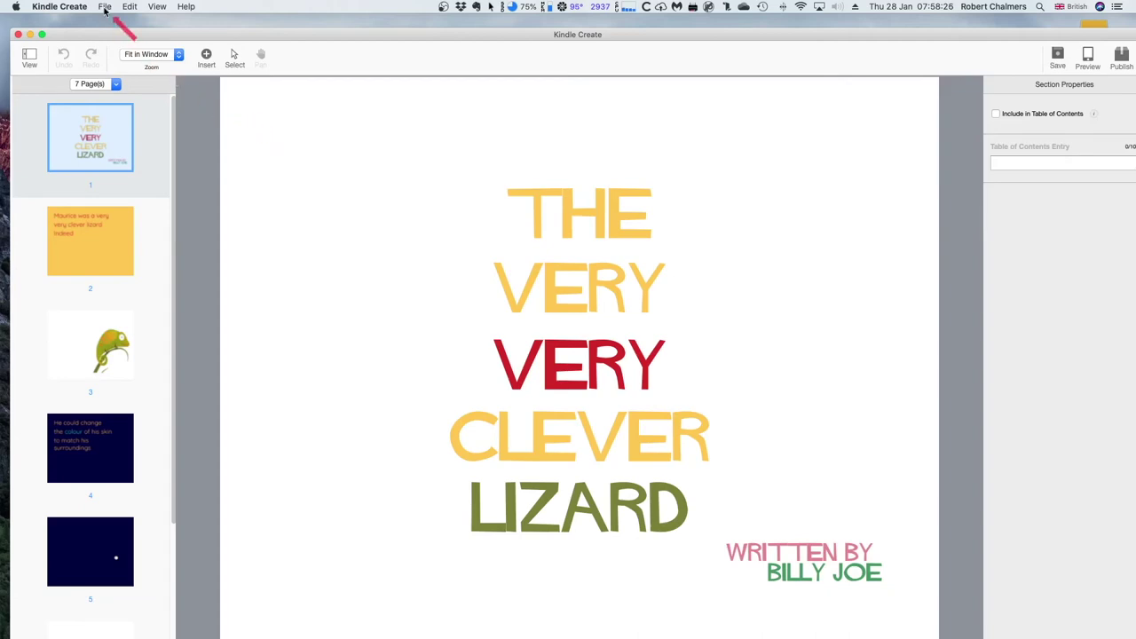
click(29, 34)
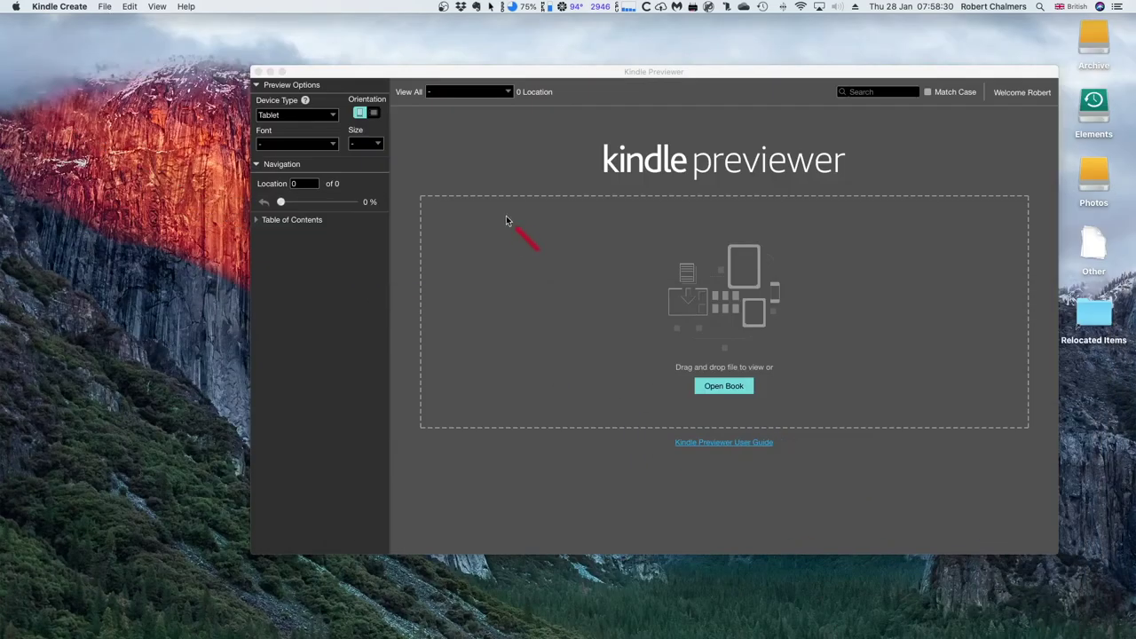
click(609, 78)
drag(608, 78, 431, 37)
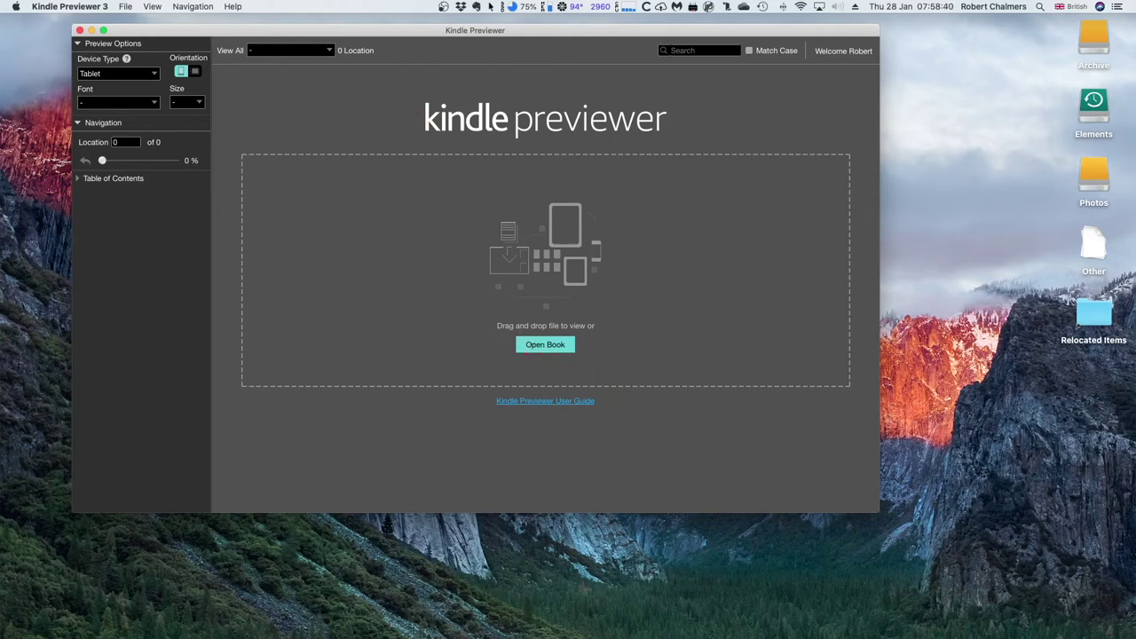
Step: Open the recently used book Children's Book Landscape Interior.docx in the previewer
key(super+Tab)
drag(388, 232, 462, 237)
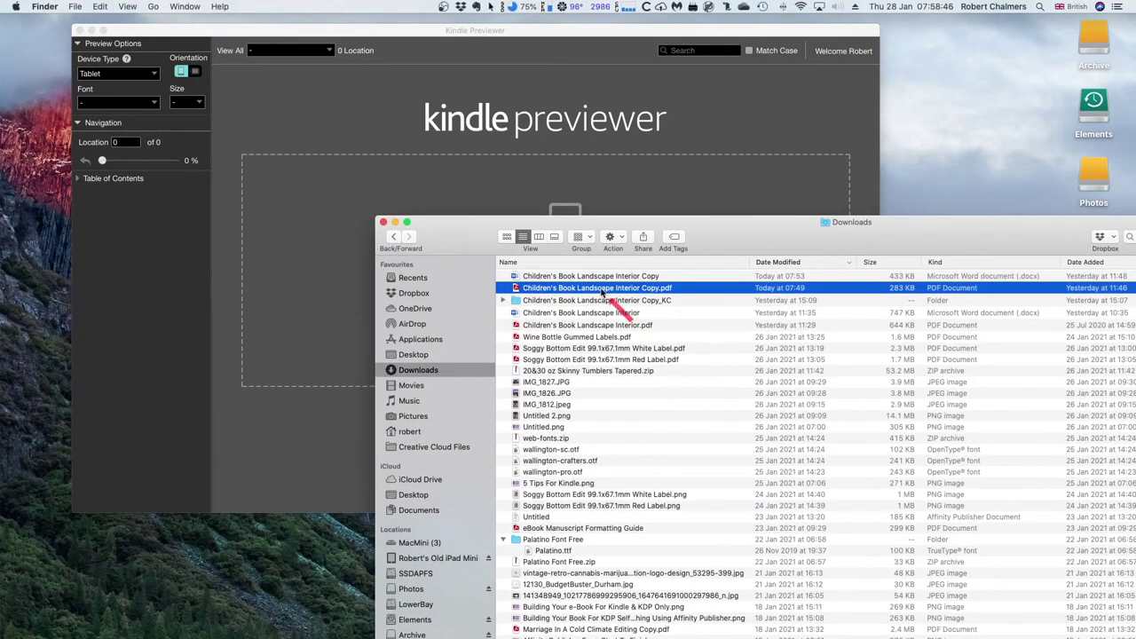
click(78, 7)
click(360, 163)
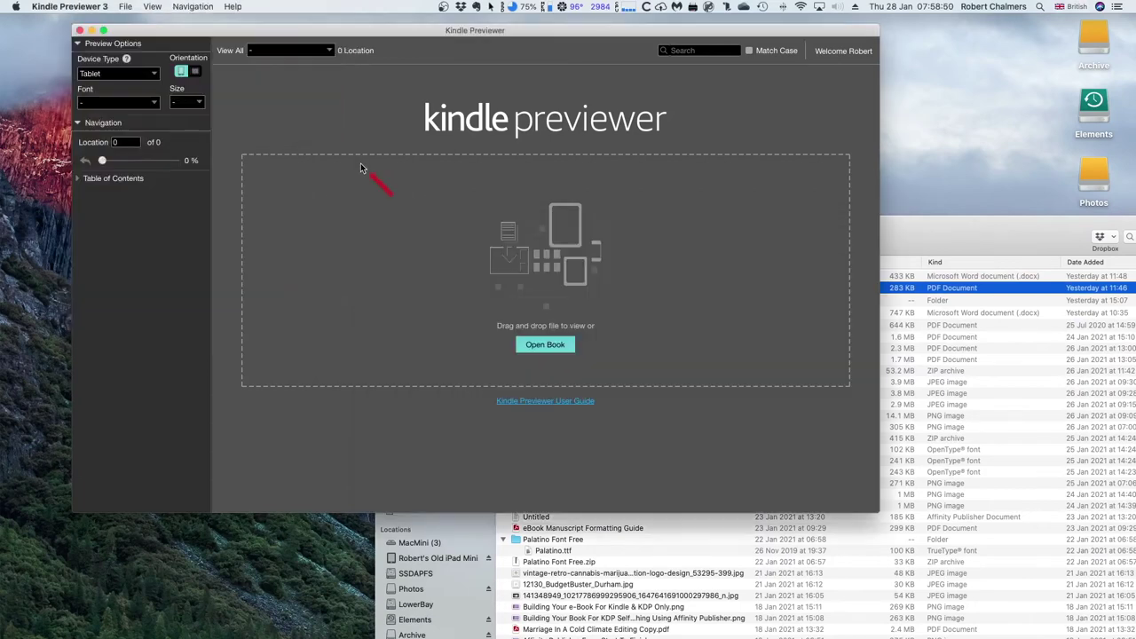
click(125, 7)
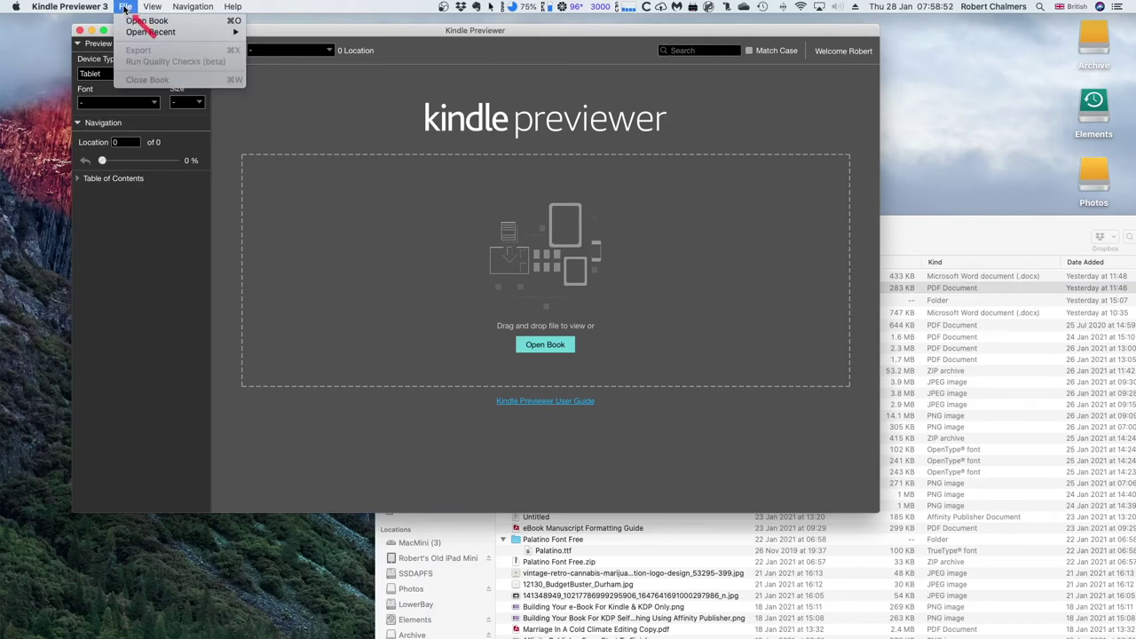
mouse_move(150, 33)
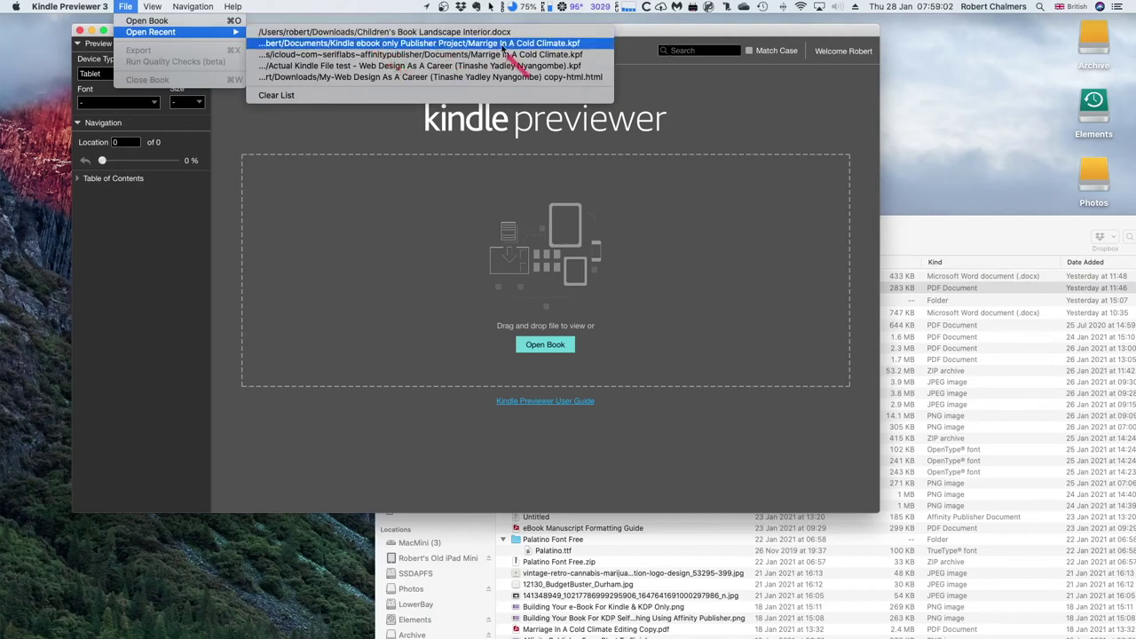
click(312, 34)
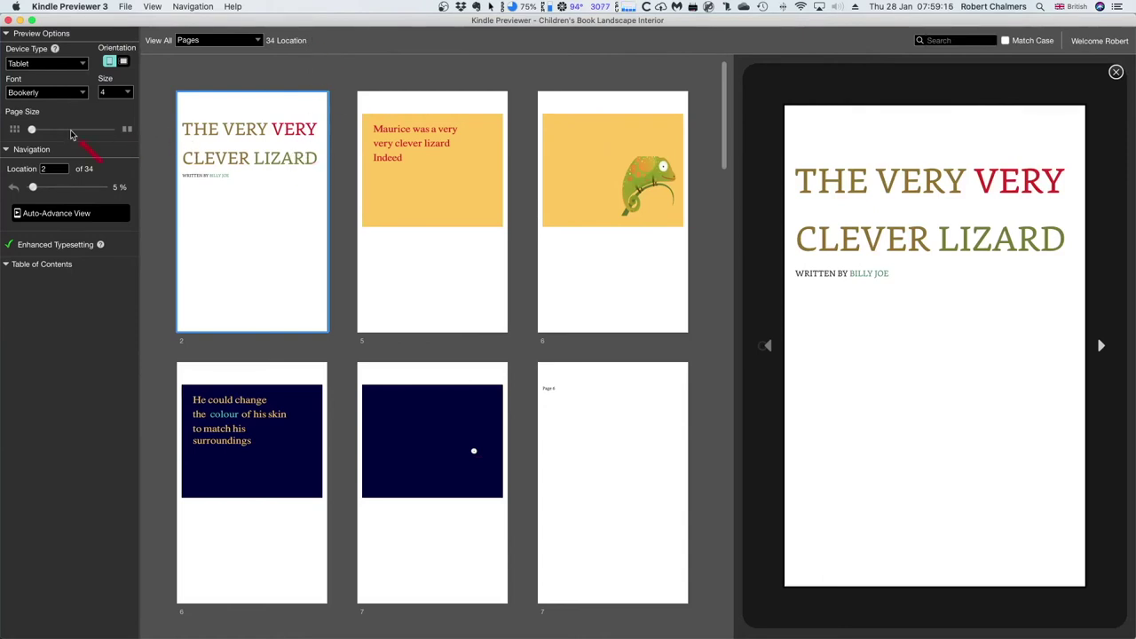
Step: Set the preview device type to Kindle E-reader
click(82, 64)
click(81, 68)
click(82, 68)
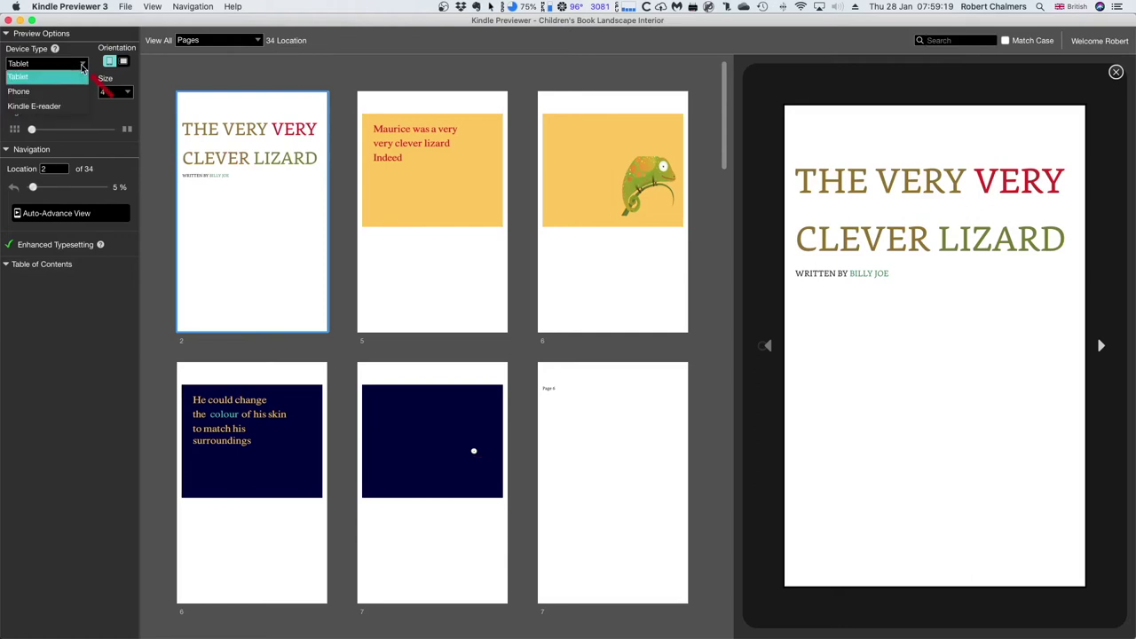
click(52, 107)
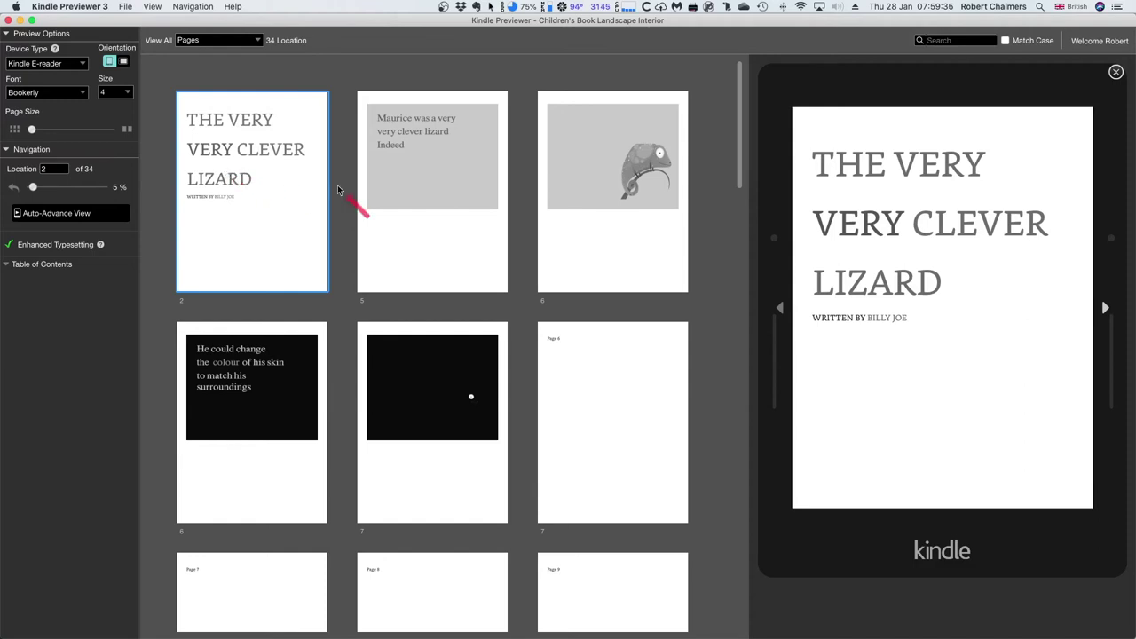
Step: Inspect the e-reader layout of the title page, Maurice text, chameleon, skin-colour text and Page 6 pages, ending on the Maurice page
click(417, 186)
click(570, 191)
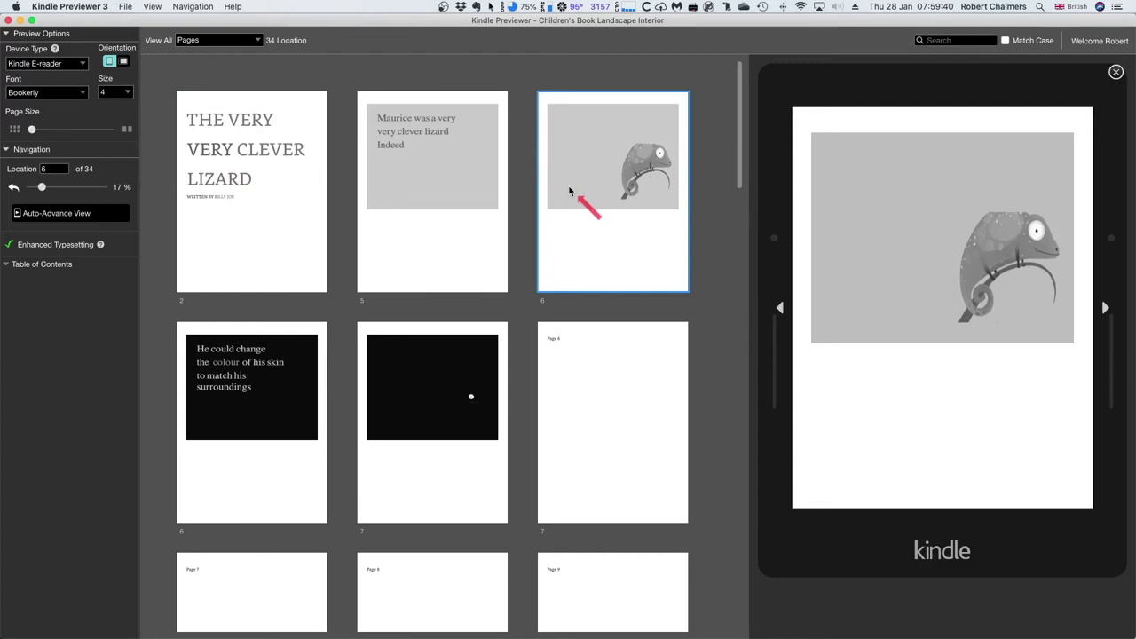
click(266, 422)
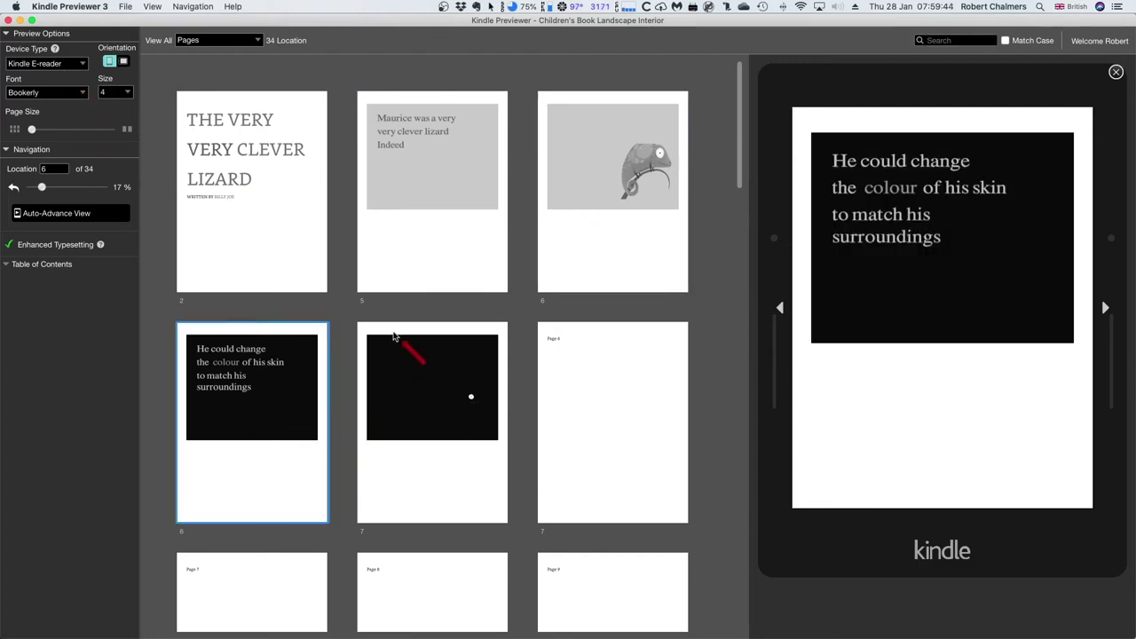
click(577, 389)
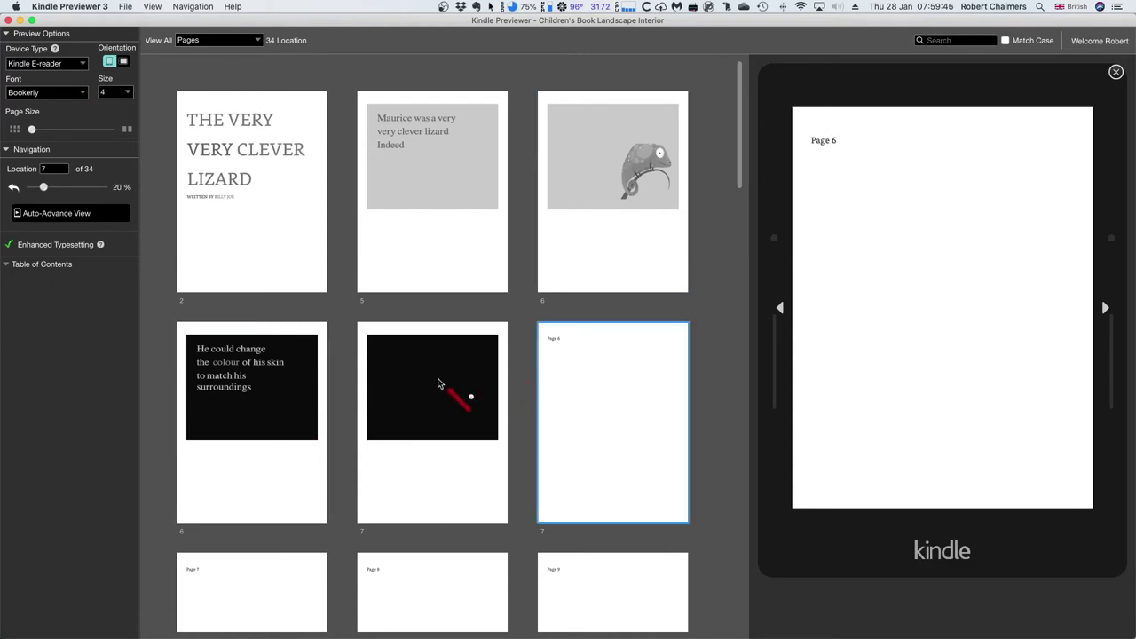
click(302, 195)
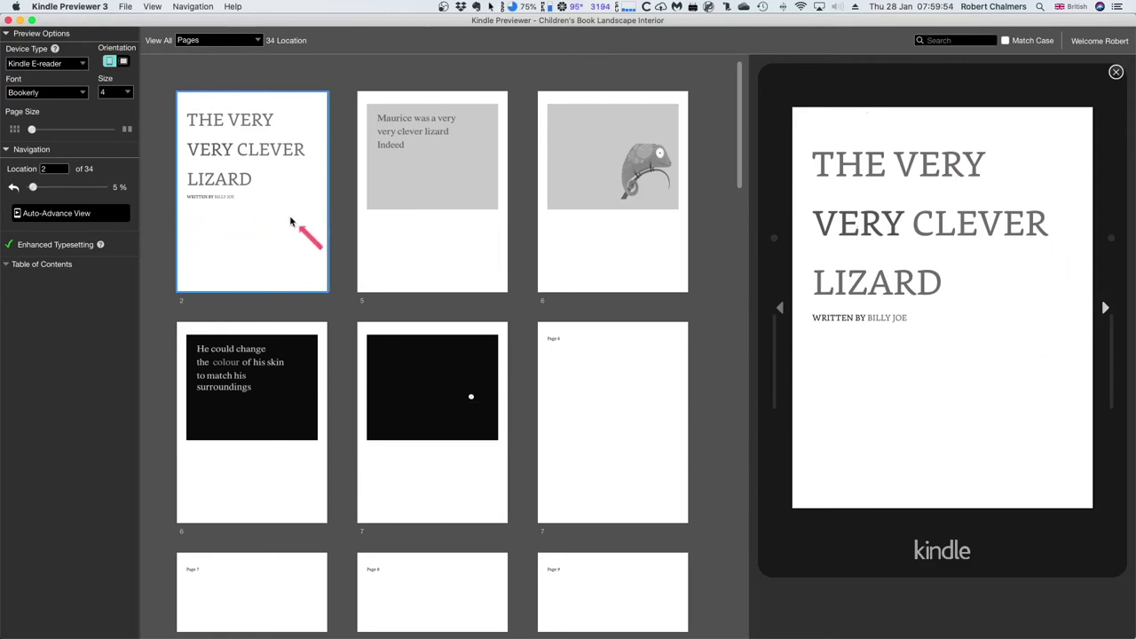
click(396, 195)
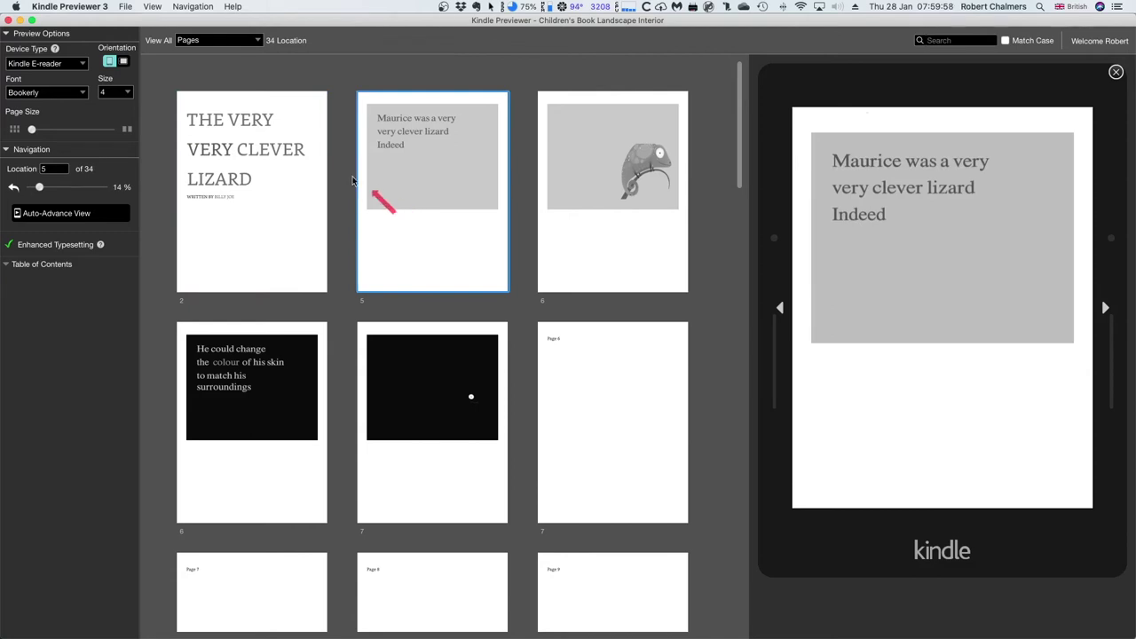
Step: Check the e-reader layout in landscape and portrait orientation, then preview the title page on the Tablet device
click(122, 63)
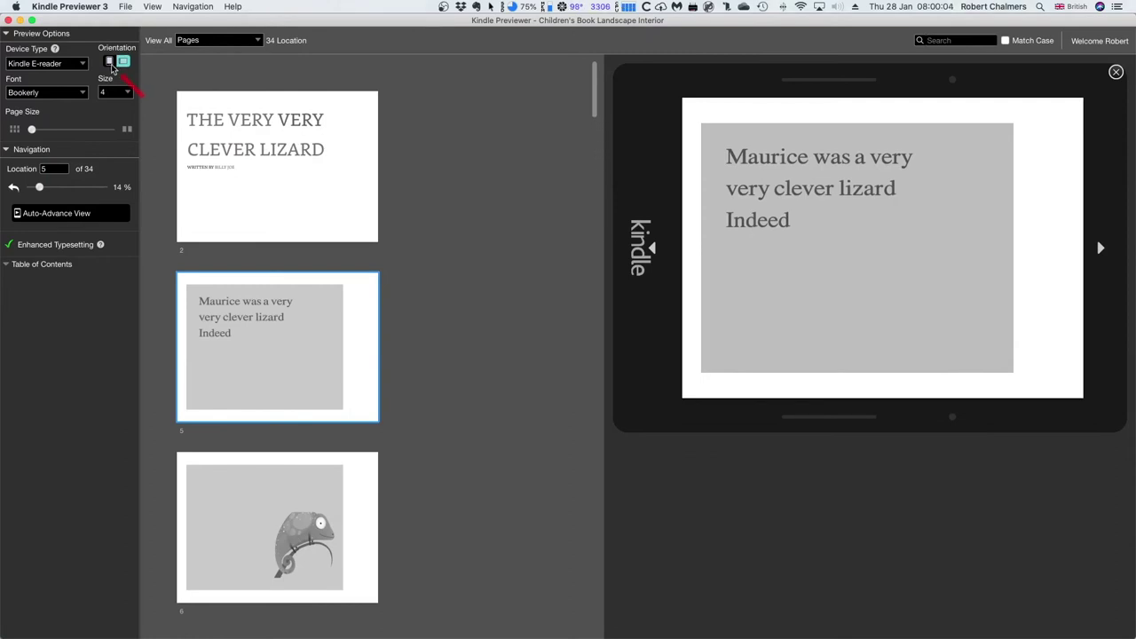
click(109, 62)
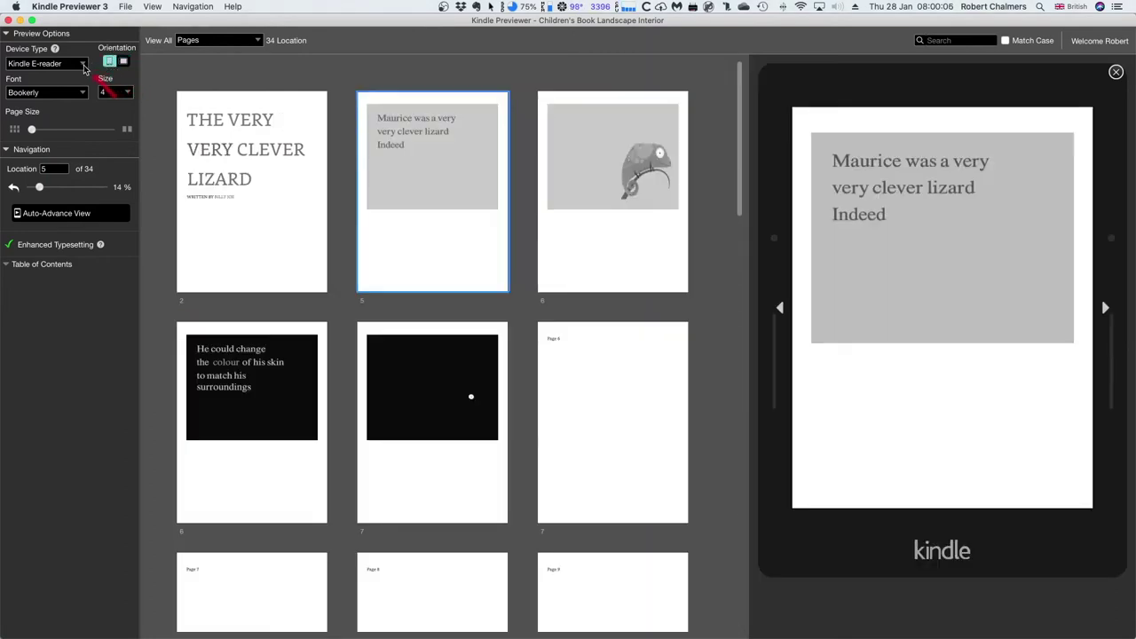
click(81, 65)
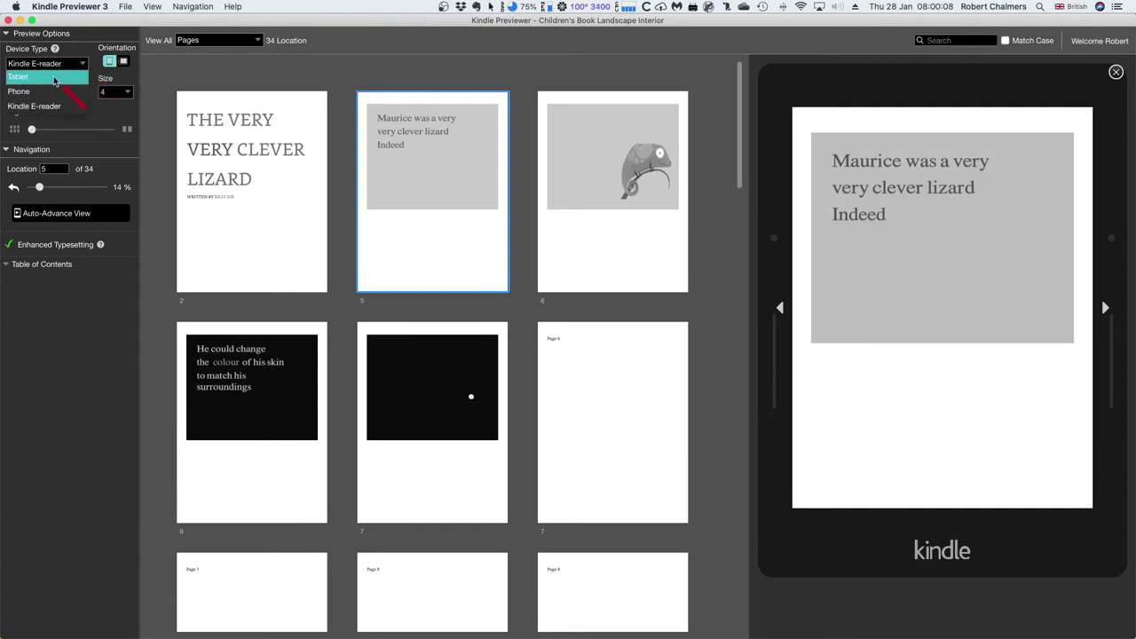
click(55, 79)
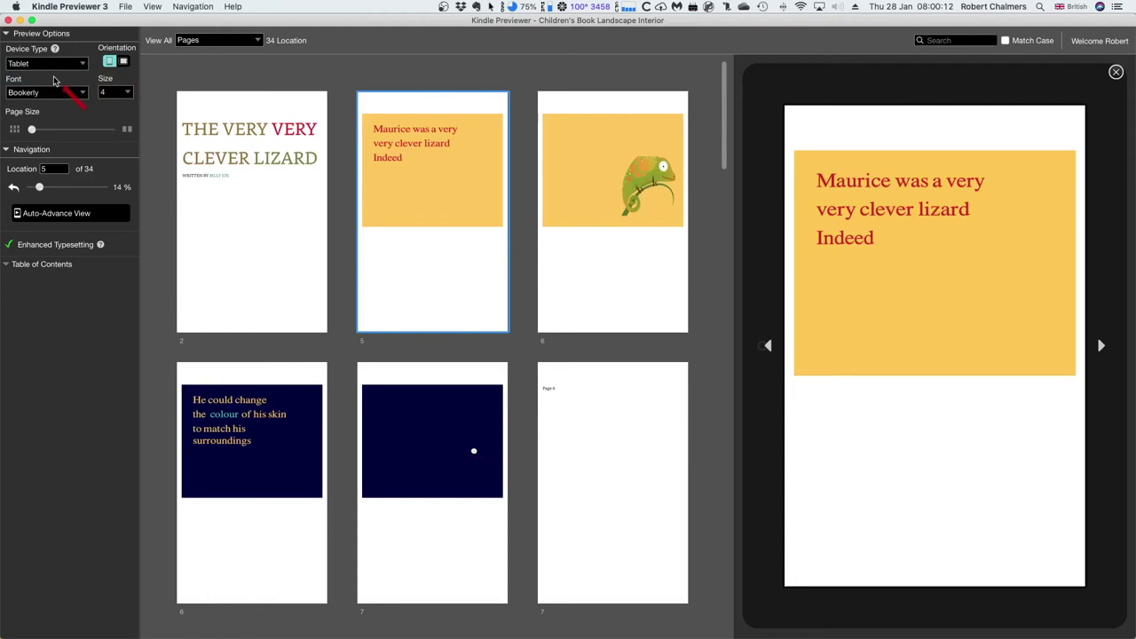
click(286, 232)
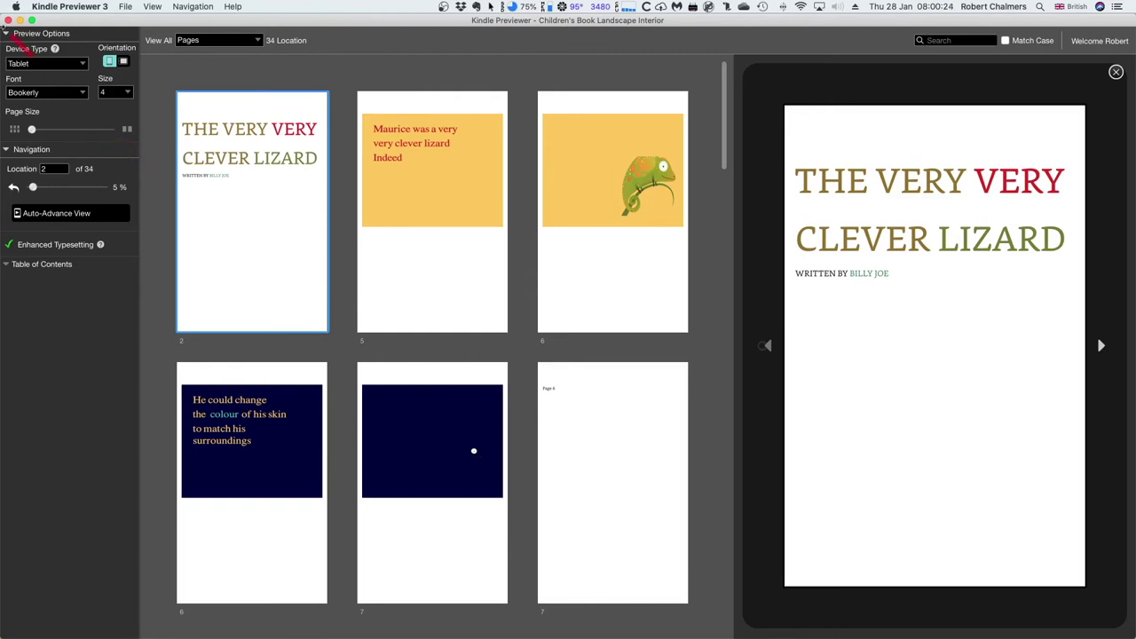
click(6, 35)
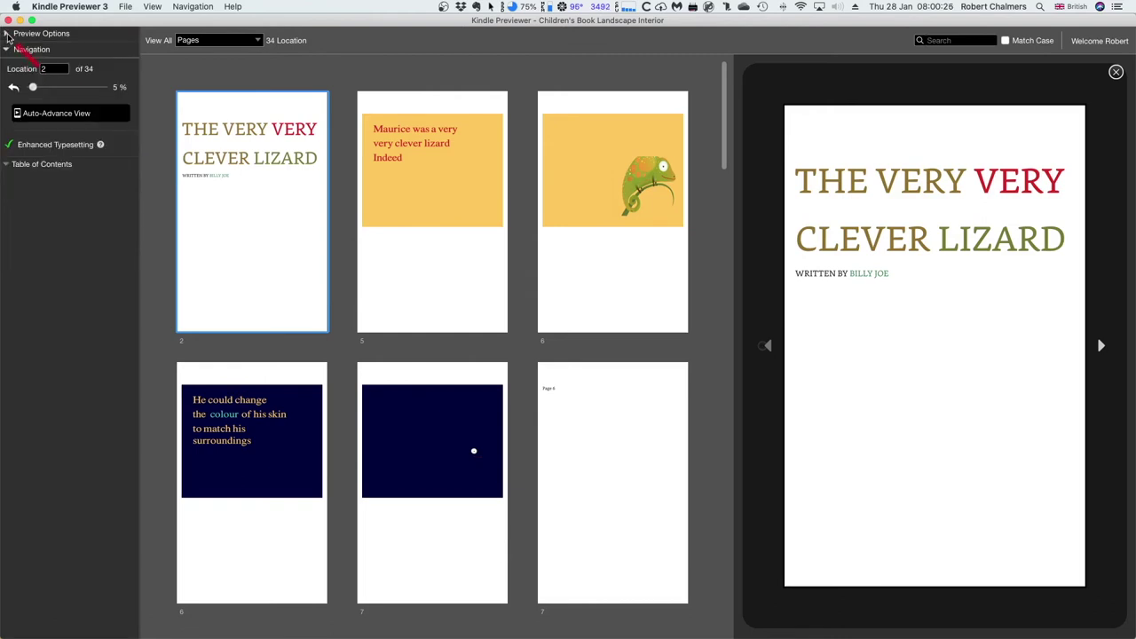
click(6, 34)
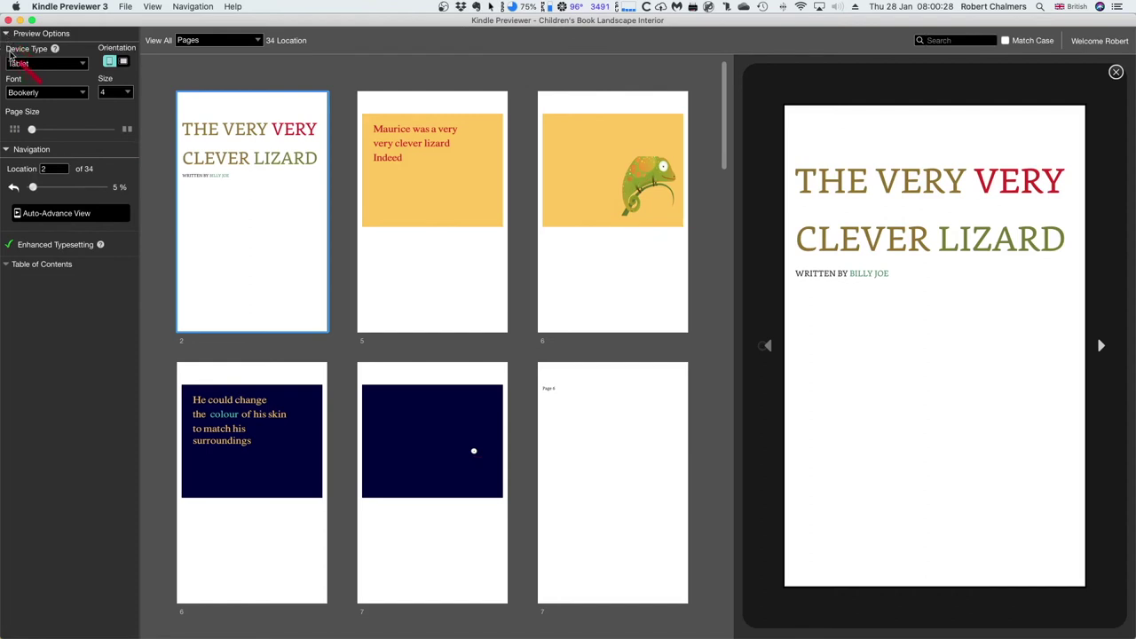
mouse_move(122, 26)
mouse_down()
mouse_move(123, 98)
mouse_move(118, 12)
mouse_up()
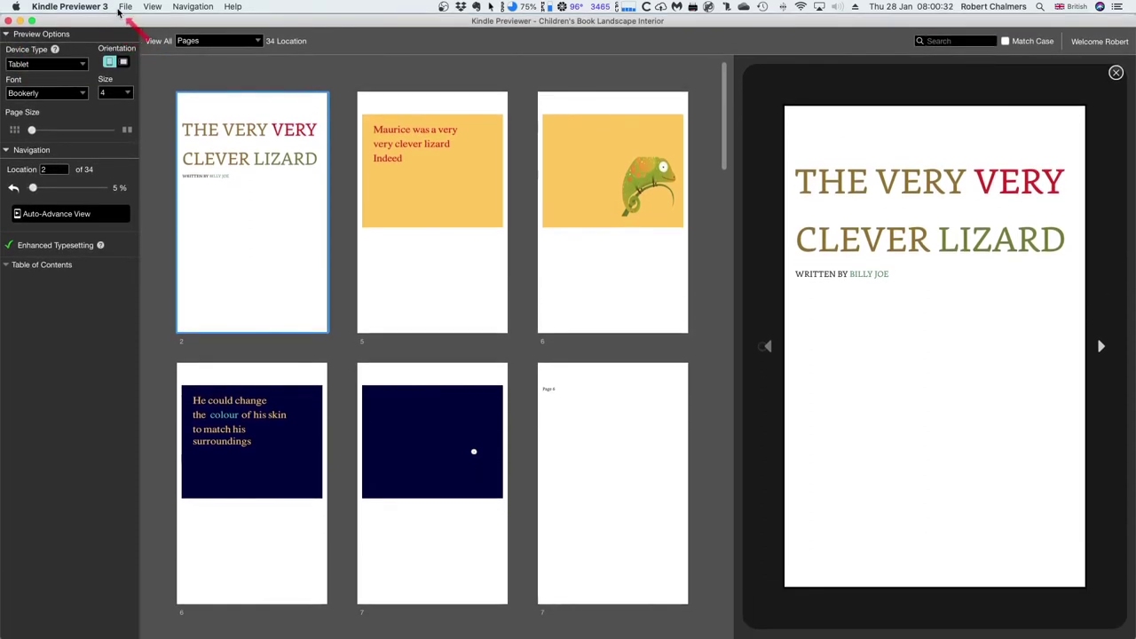
click(123, 8)
mouse_move(134, 31)
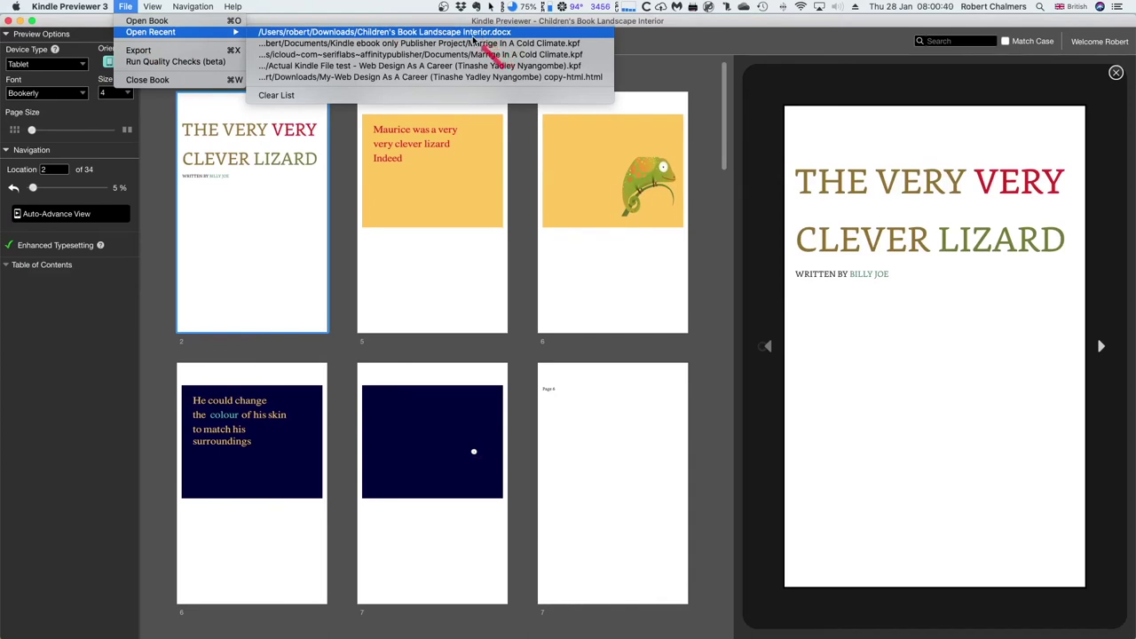
click(158, 23)
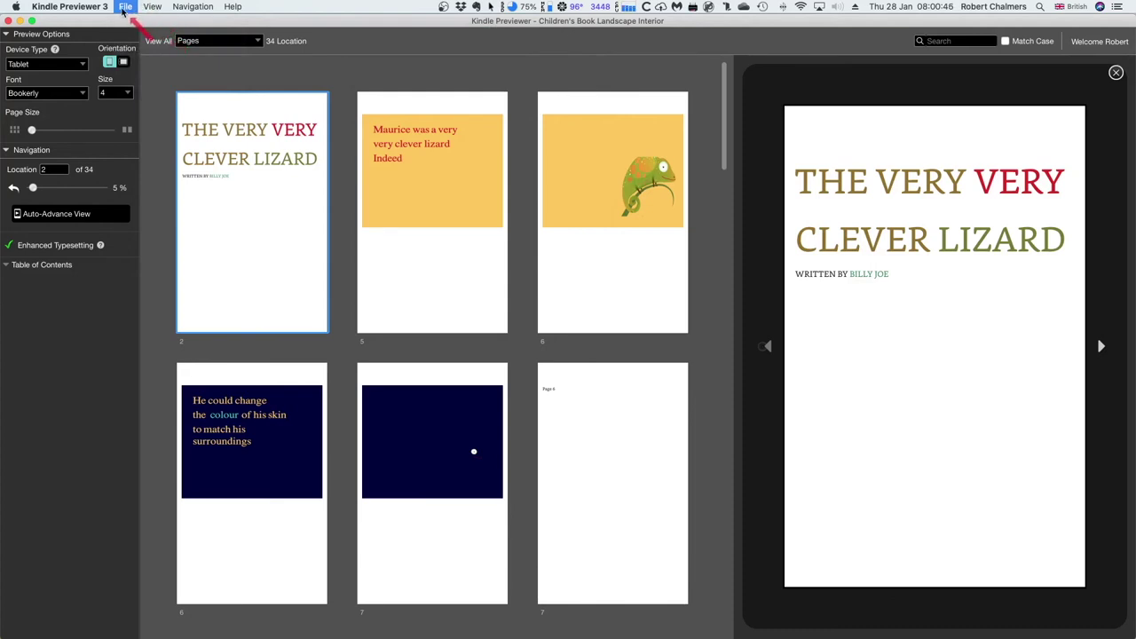
click(123, 8)
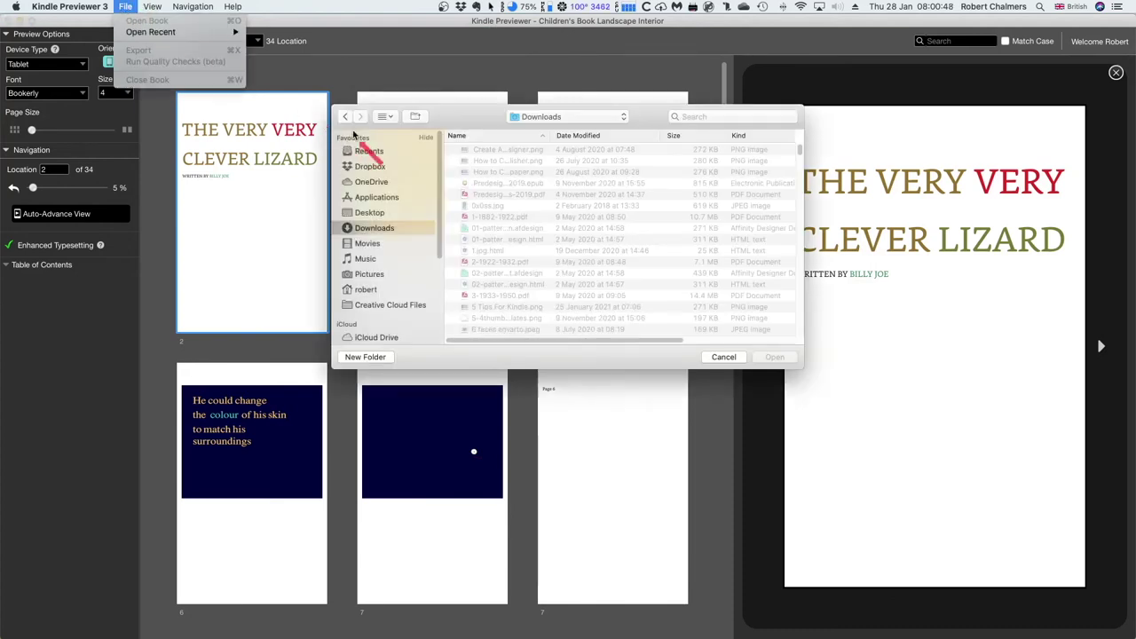
click(720, 356)
Step: Close the Children's Book Landscape Interior book in the previewer
click(125, 7)
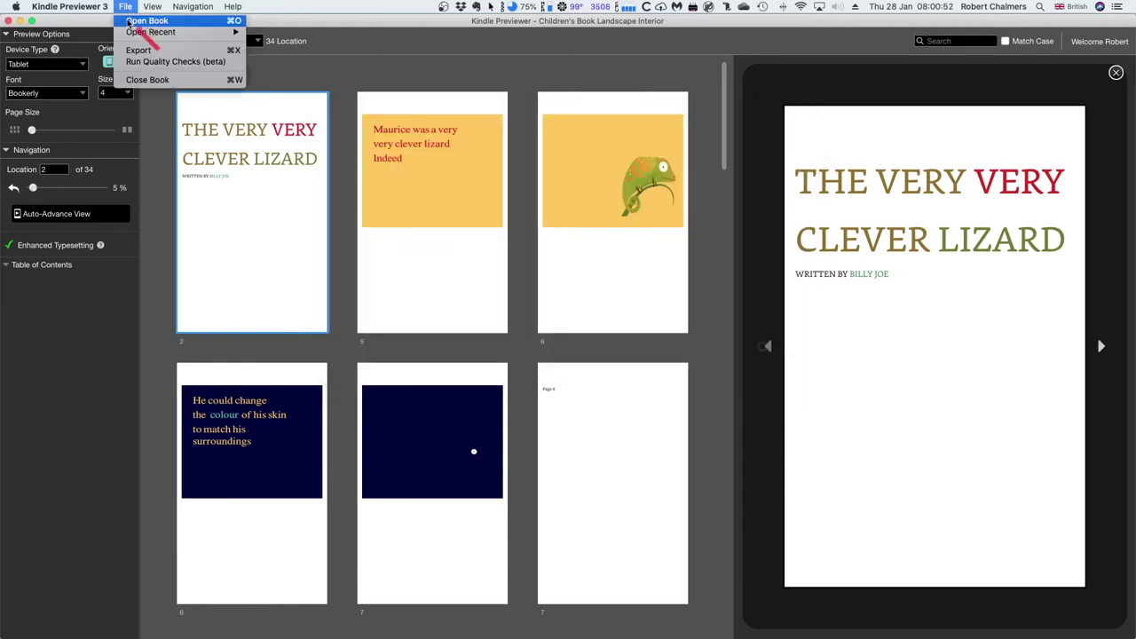
click(151, 80)
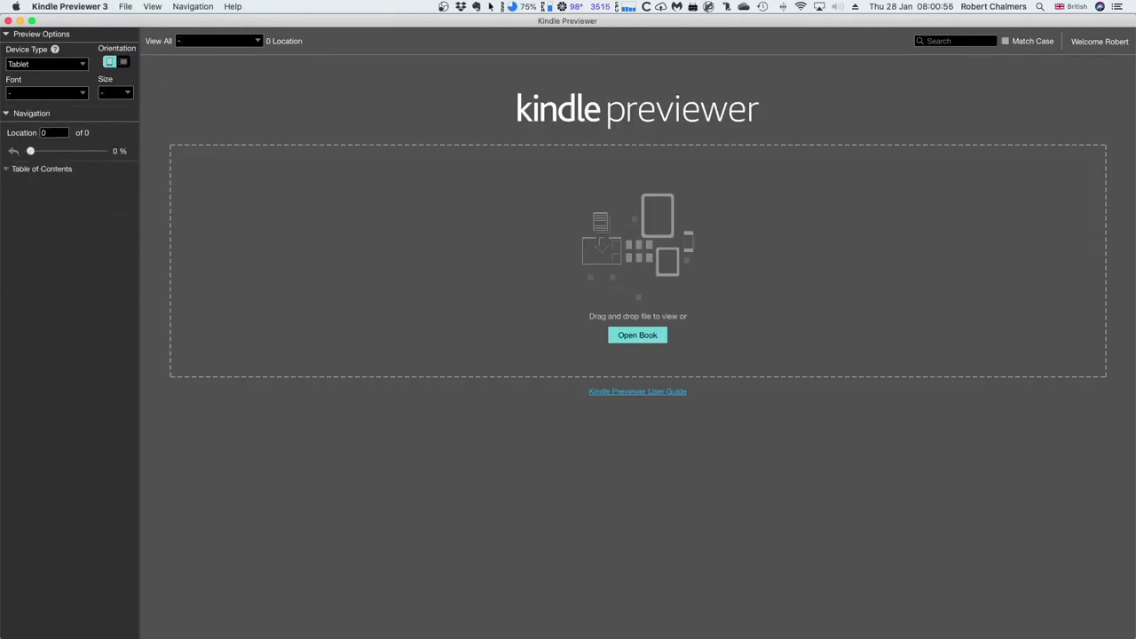
Step: Try to load Children's Book Landscape Interior Copy.pdf from the Downloads folder into the previewer
mouse_move(434, 622)
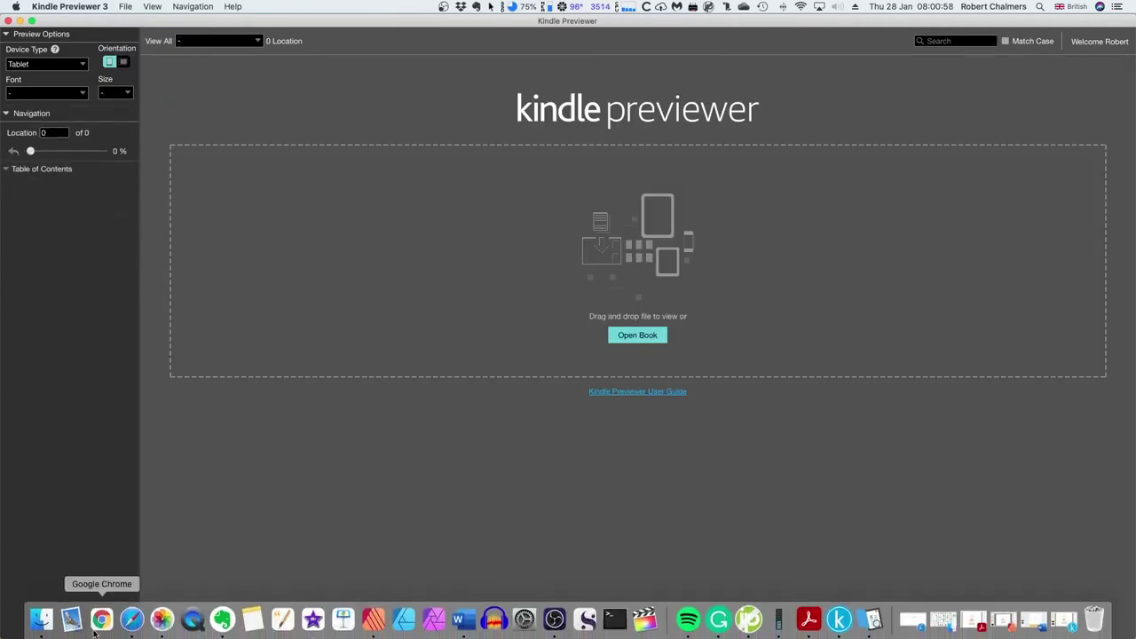
click(41, 621)
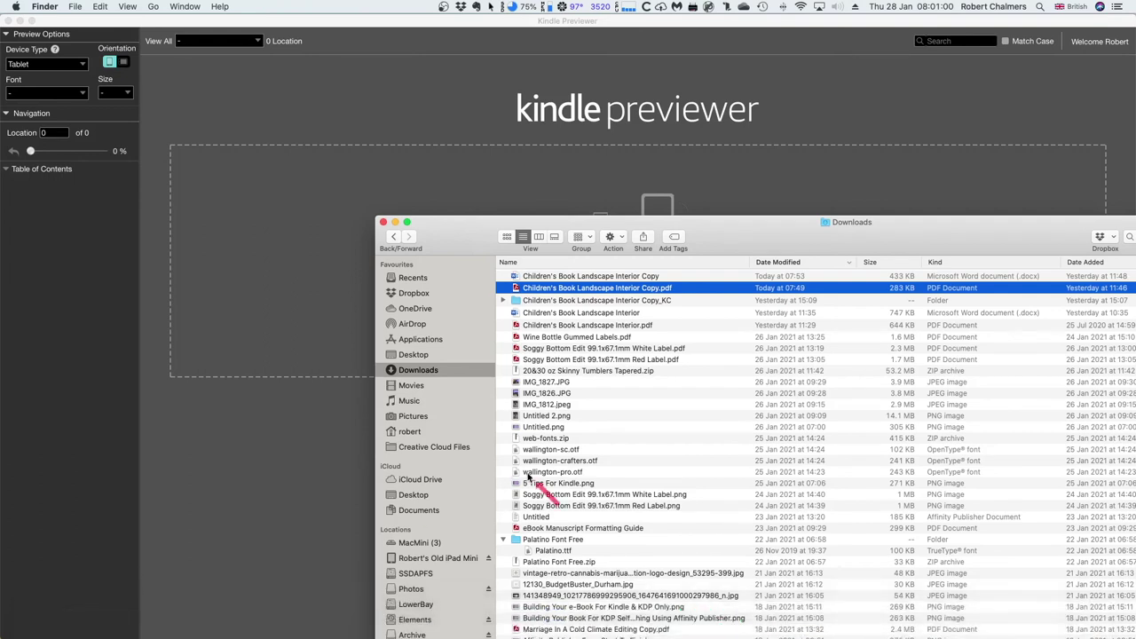
drag(586, 293, 561, 177)
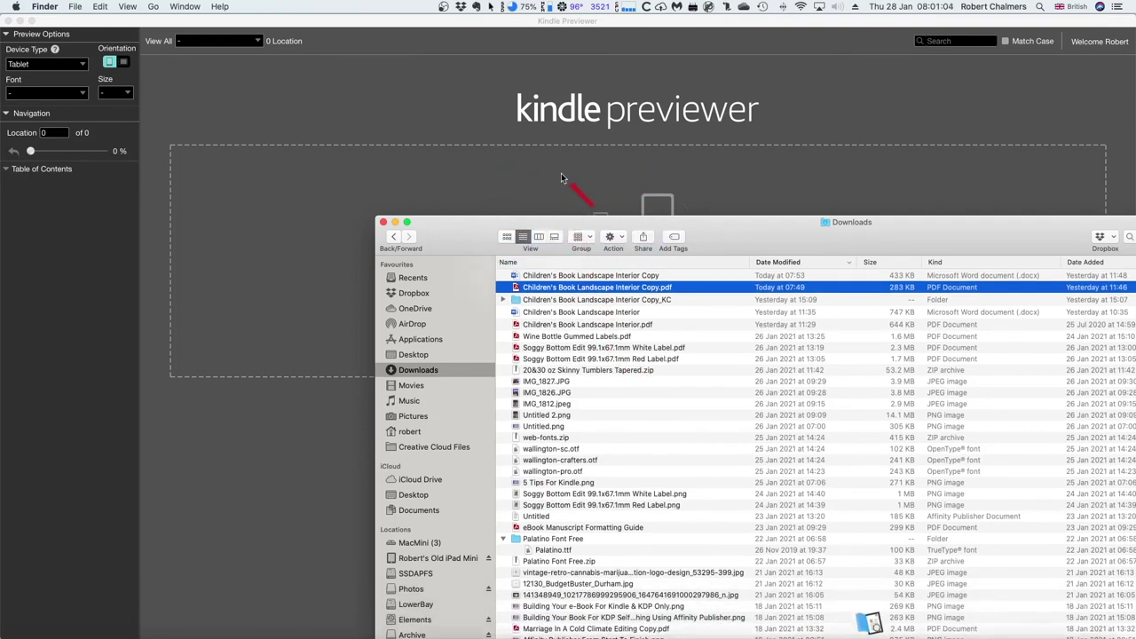
drag(506, 224, 449, 428)
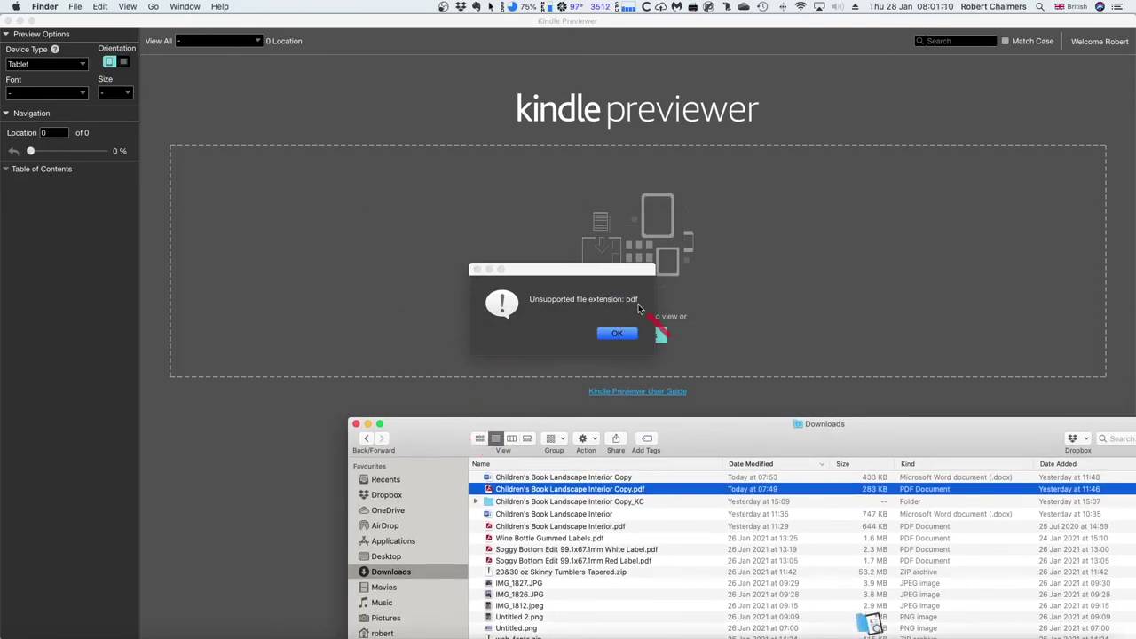
click(613, 337)
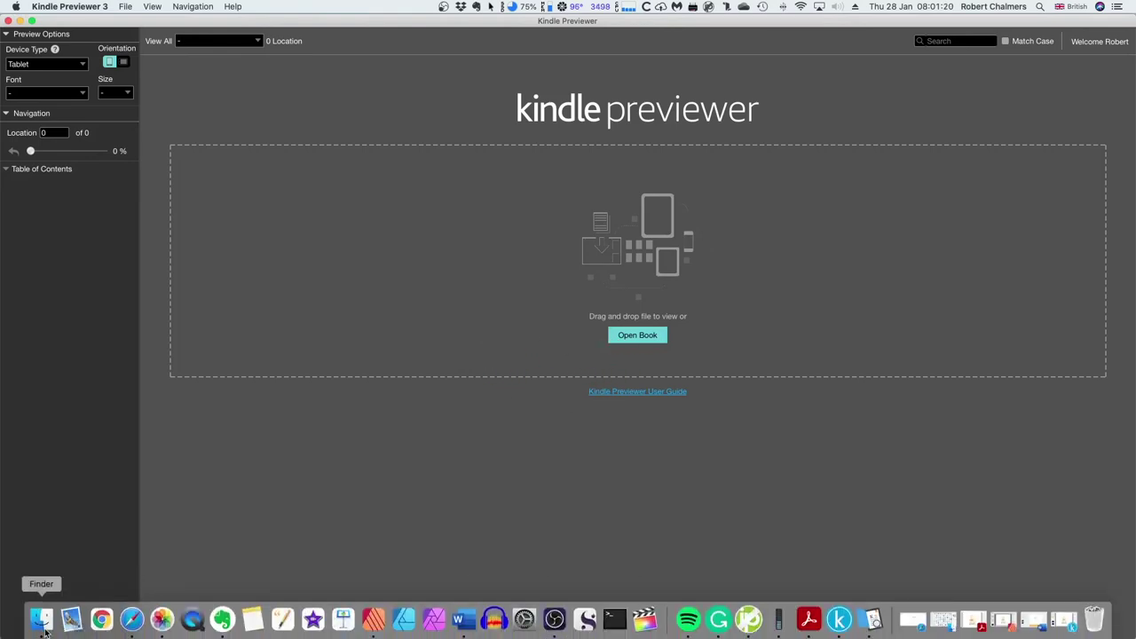
Step: Load the Word document Children's Book Landscape Interior Copy from the Downloads folder into the previewer
click(43, 620)
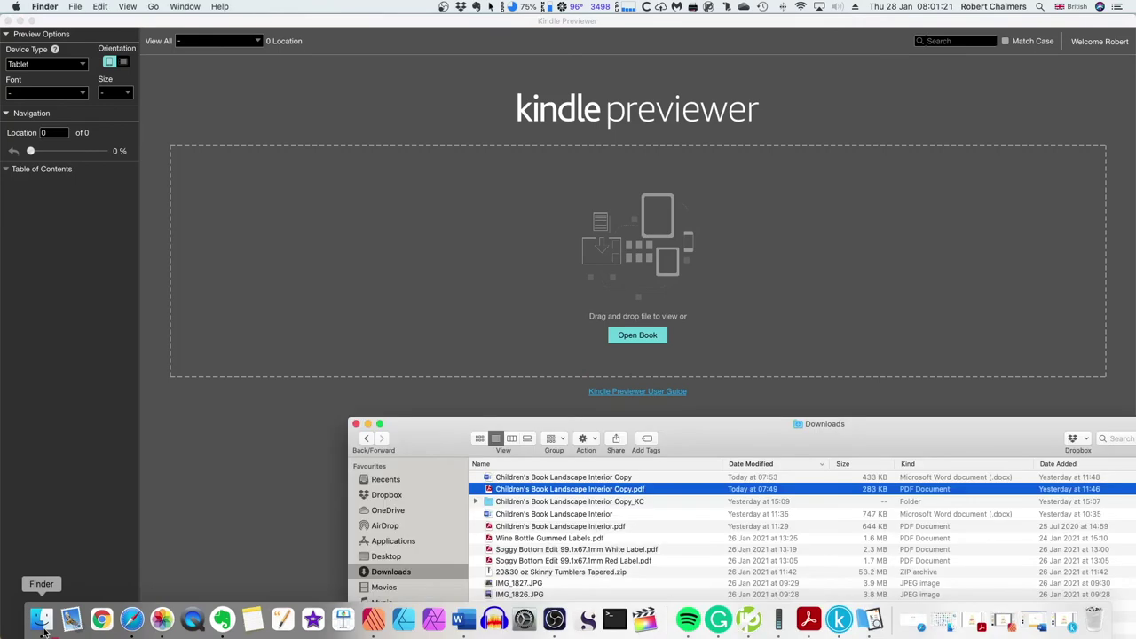
click(585, 478)
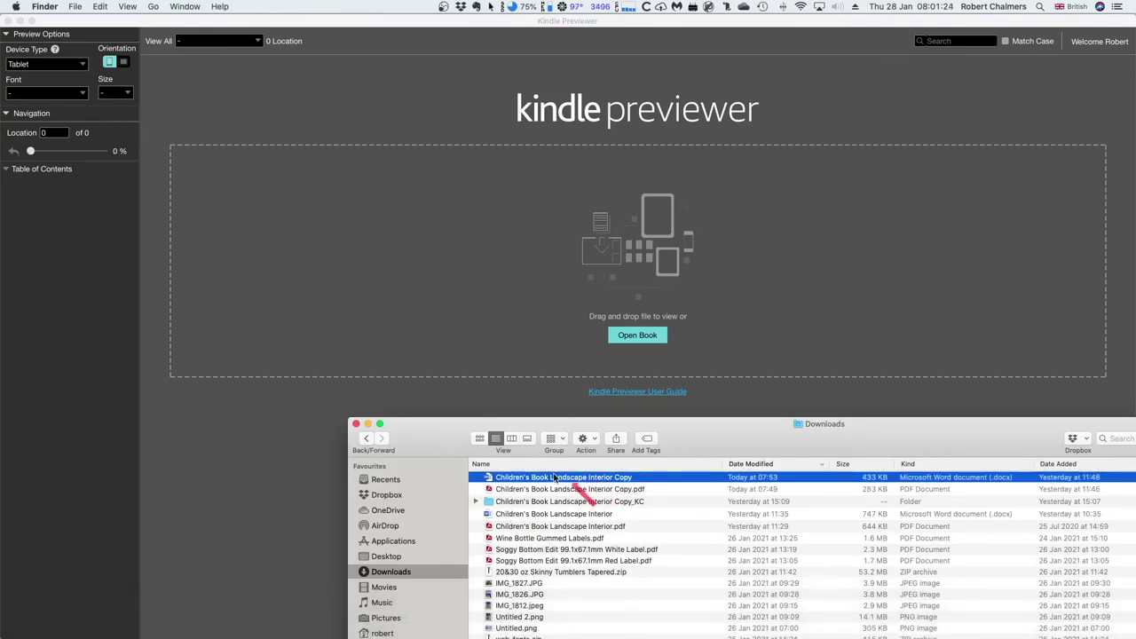
drag(519, 481, 562, 265)
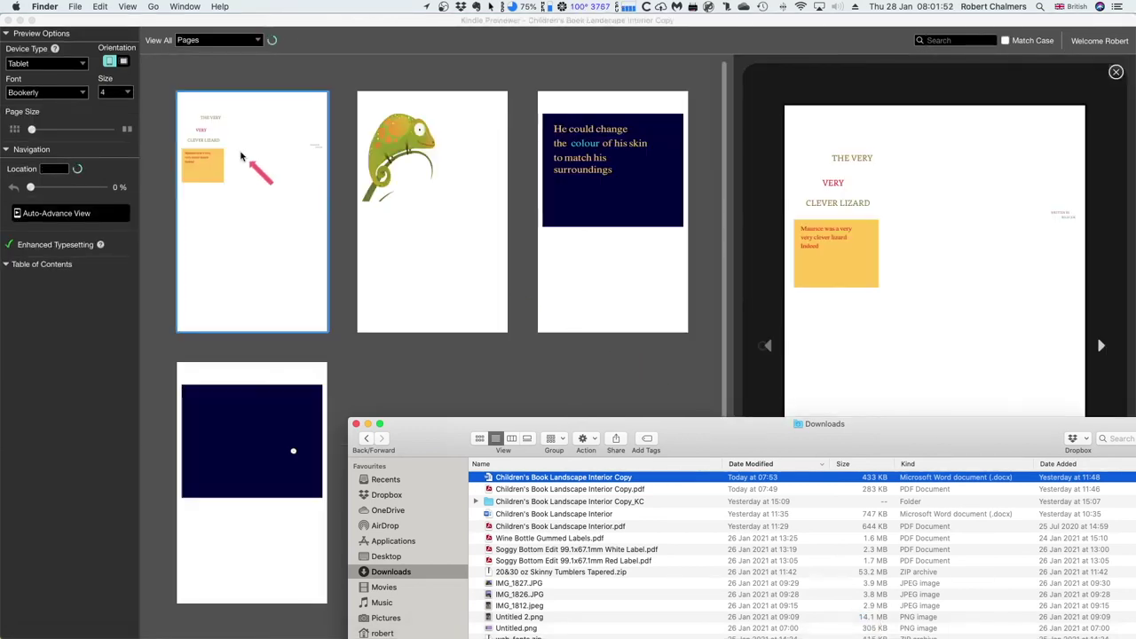
Step: Look through the title, lizard, colour text and dark pages of the Word document copy in the Tablet preview
click(244, 157)
click(464, 181)
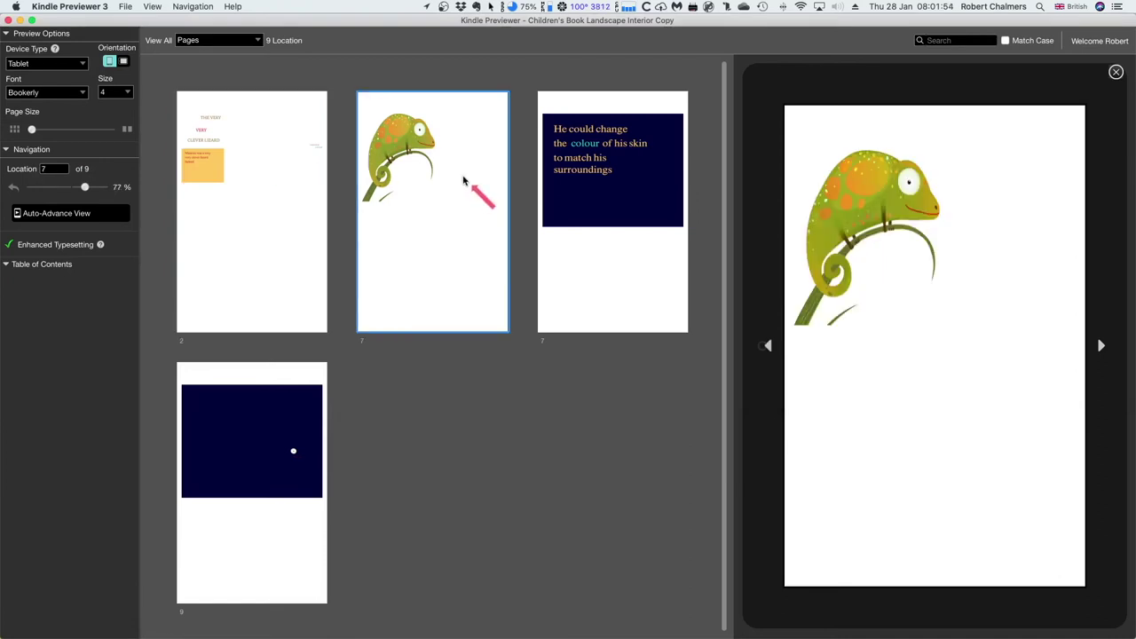
click(602, 188)
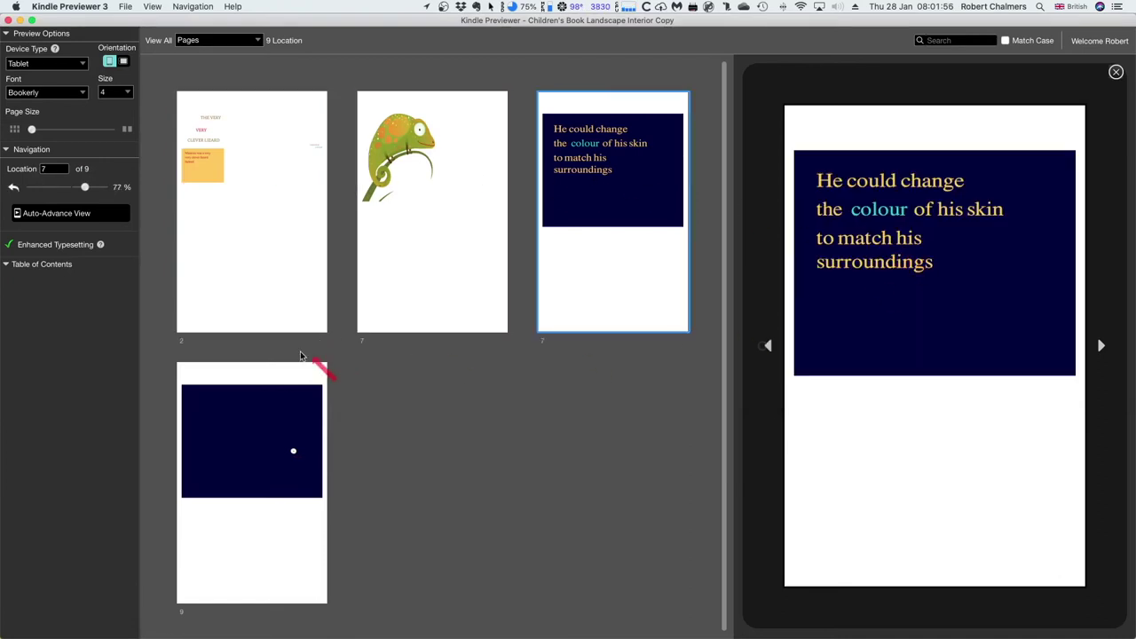
click(266, 399)
click(265, 215)
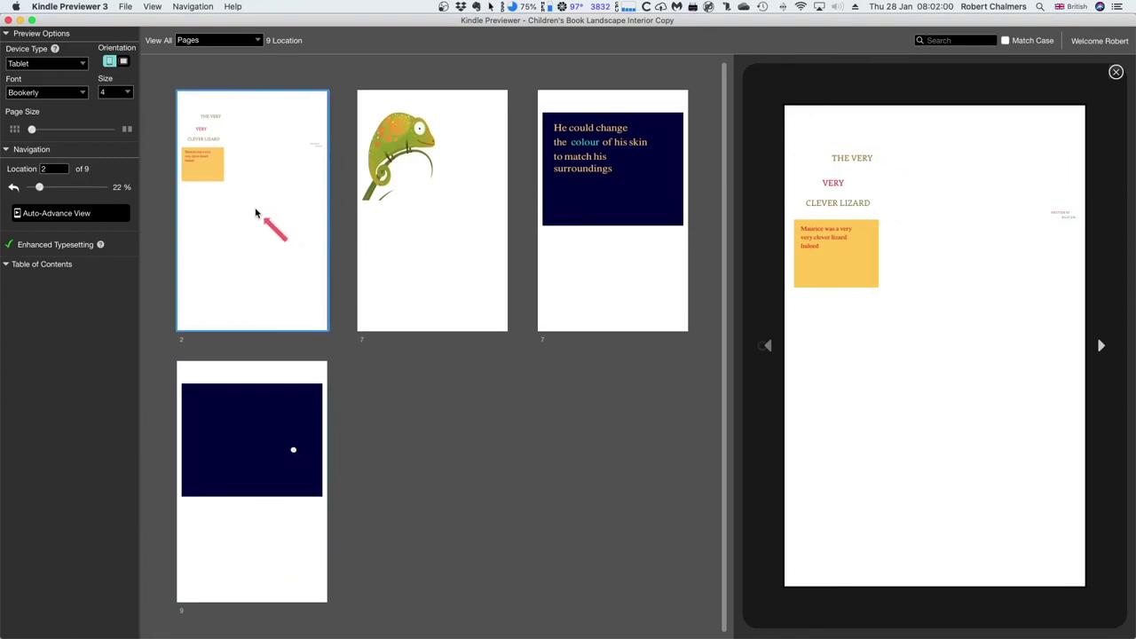
click(436, 208)
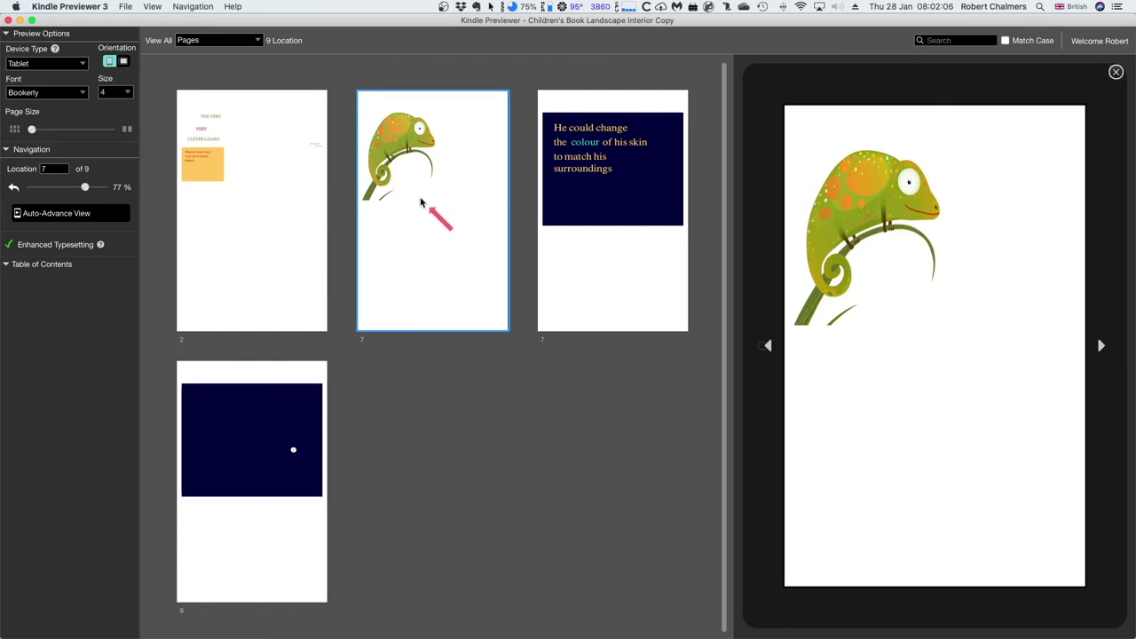
Step: Close the current book and reopen the recent file Children's Book Landscape Interior.docx in the previewer
click(125, 7)
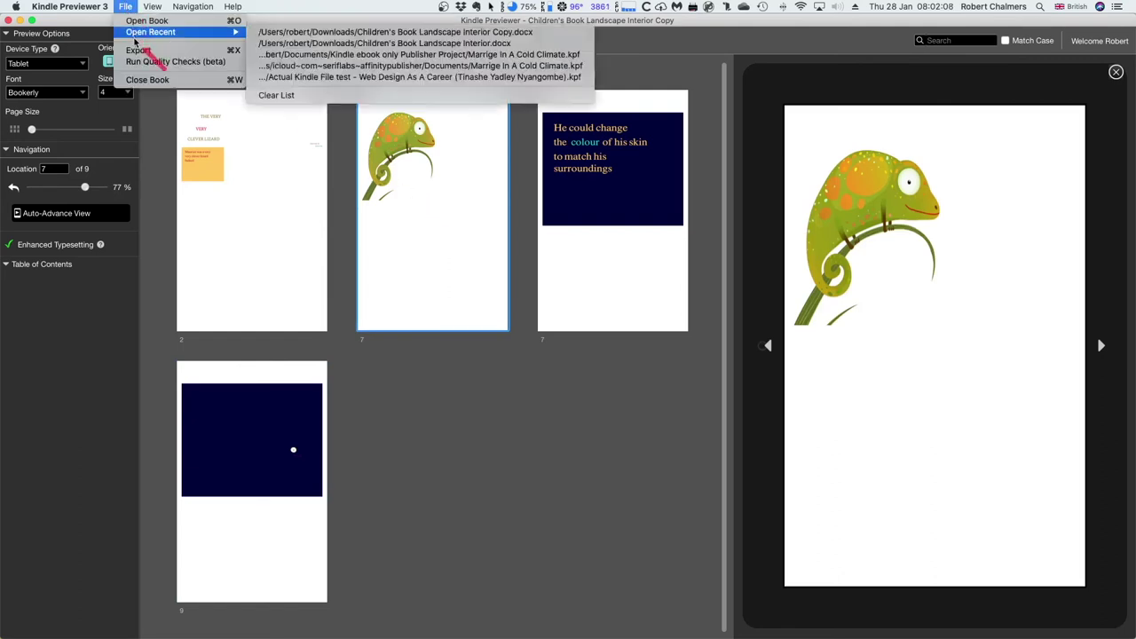
click(143, 80)
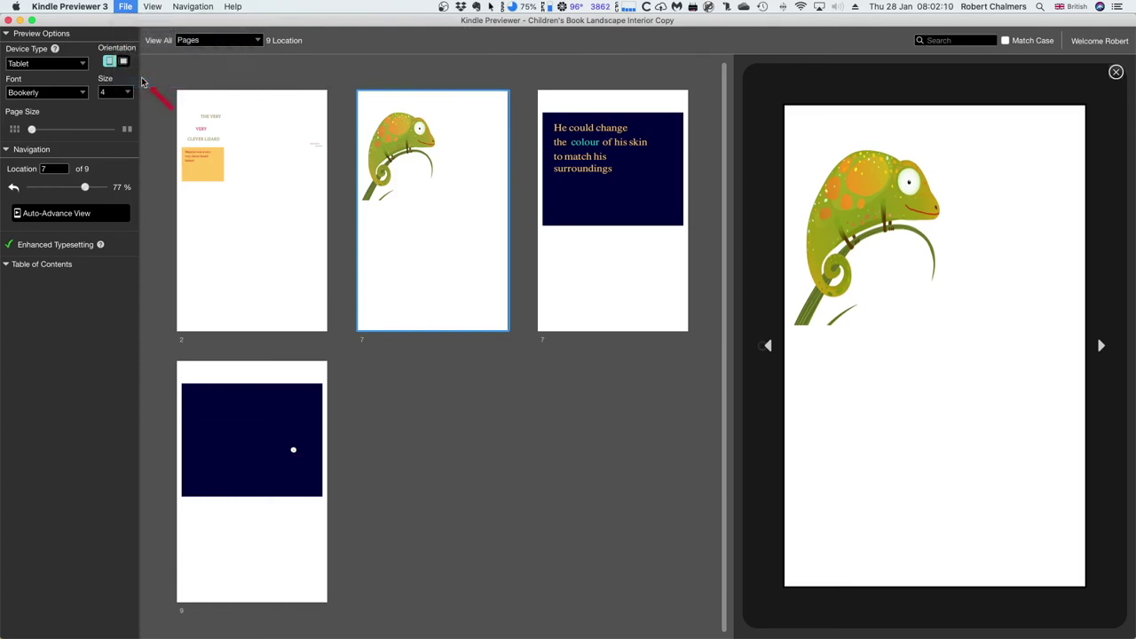
click(125, 7)
mouse_move(149, 33)
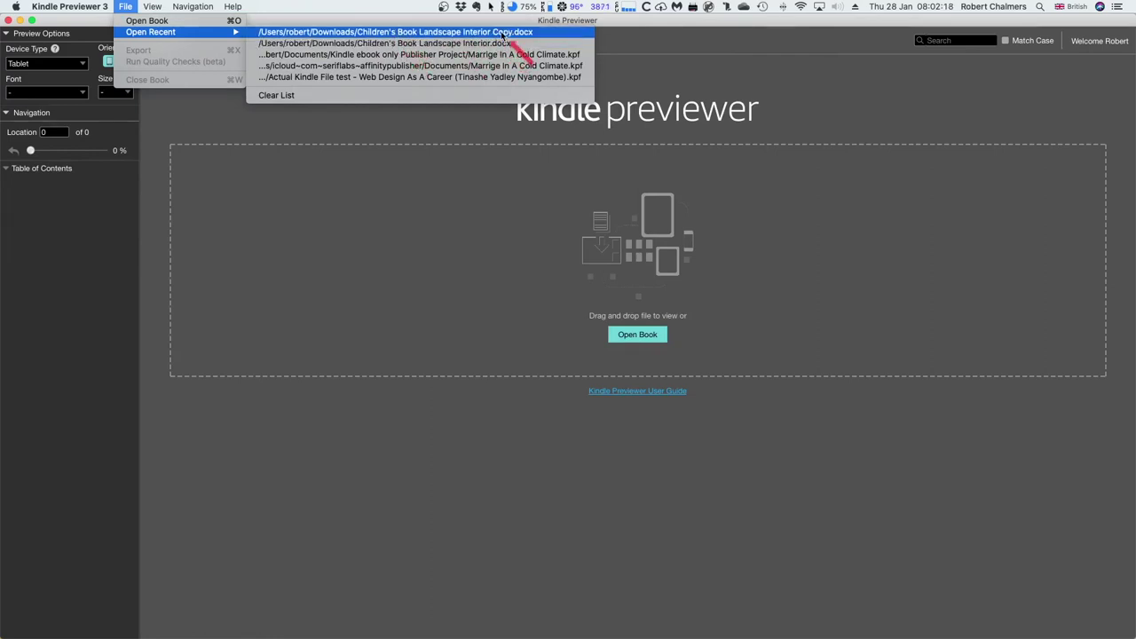
click(455, 43)
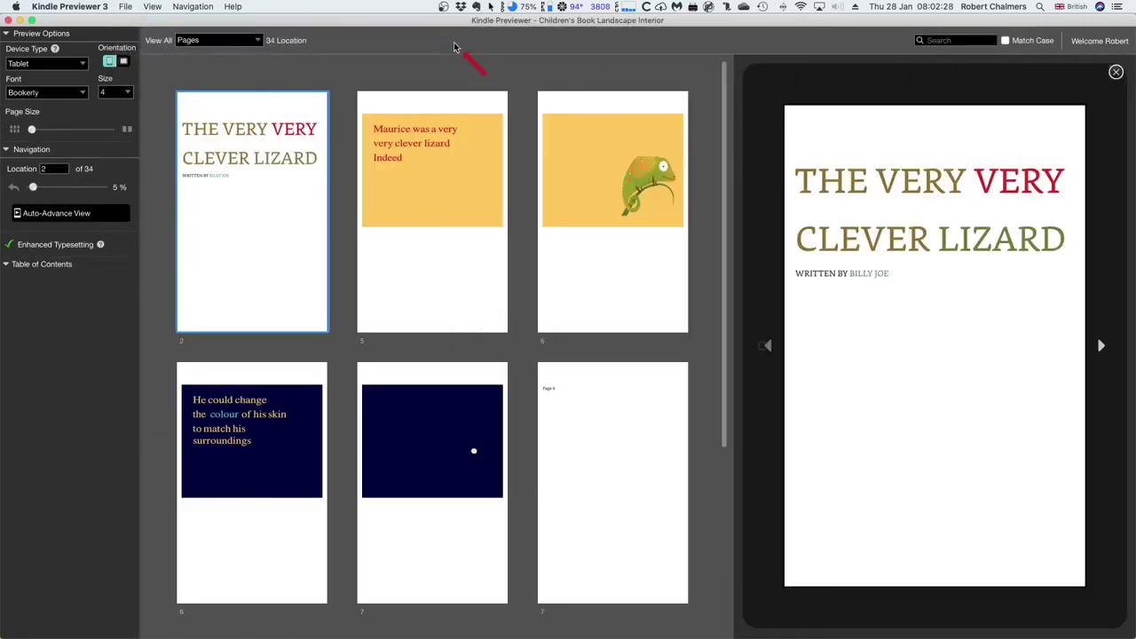
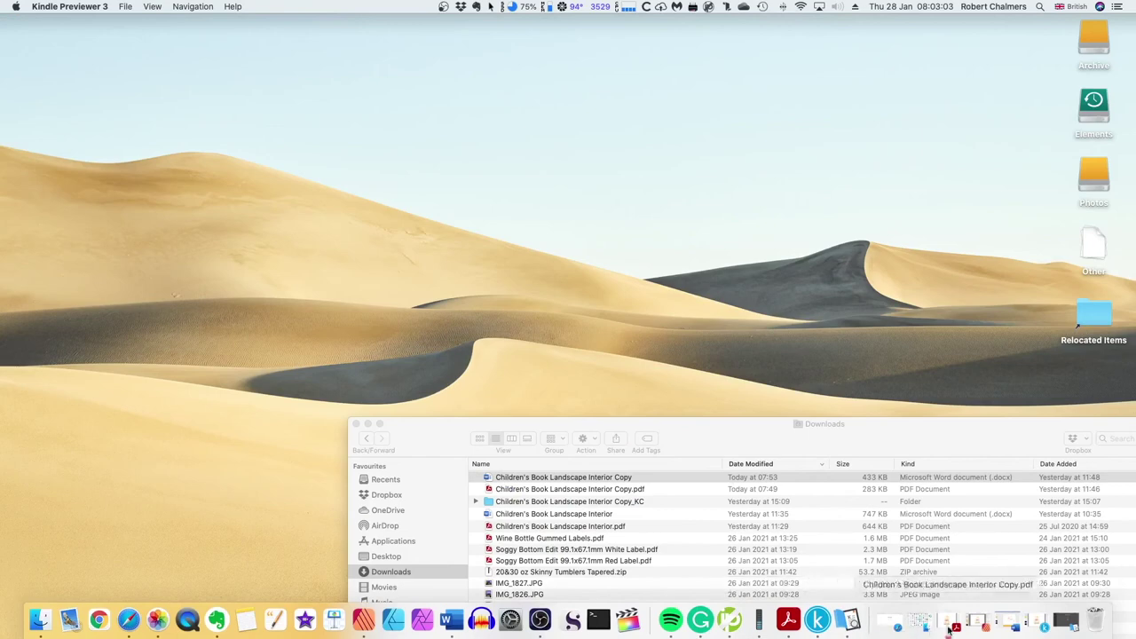
Step: Switch to Kindle Create and close the open seven-page book project without saving its changes
click(1034, 619)
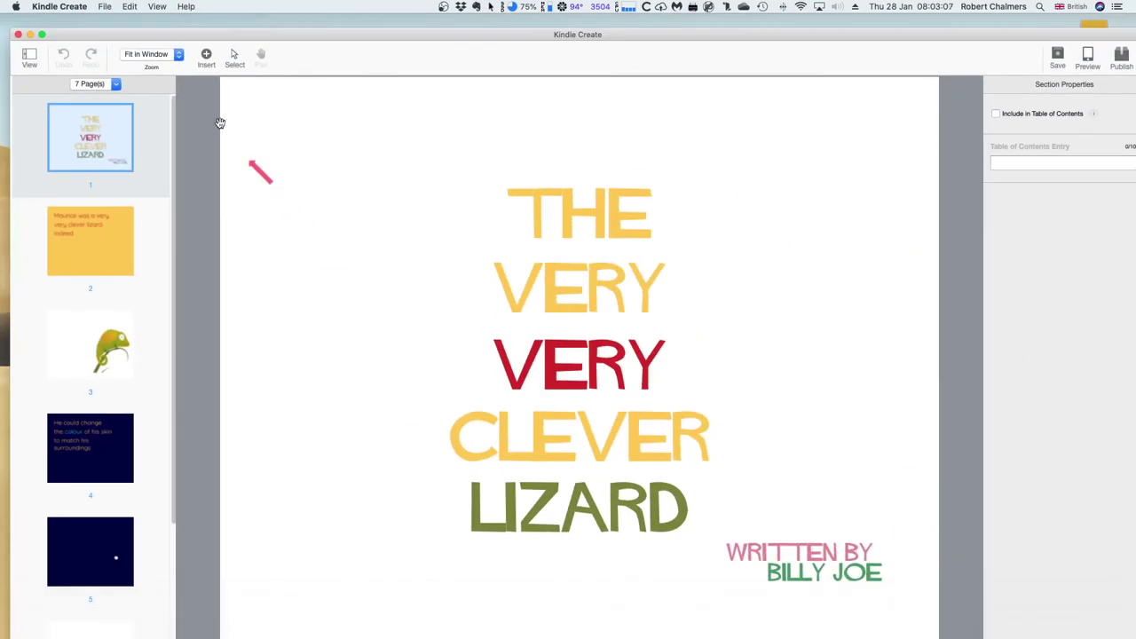
click(105, 6)
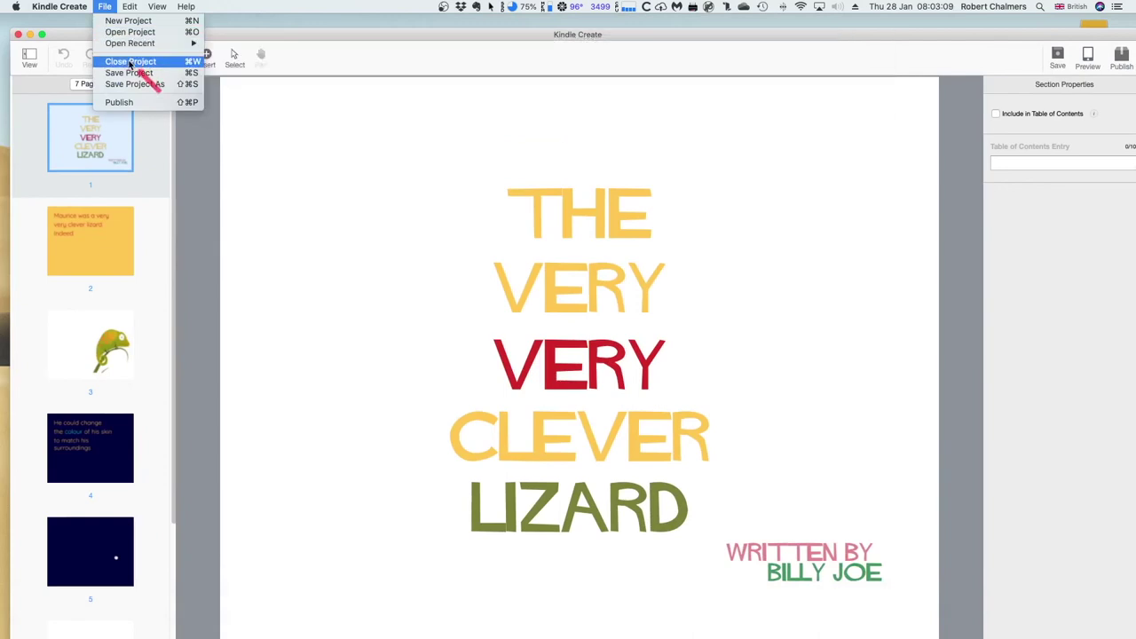
click(129, 61)
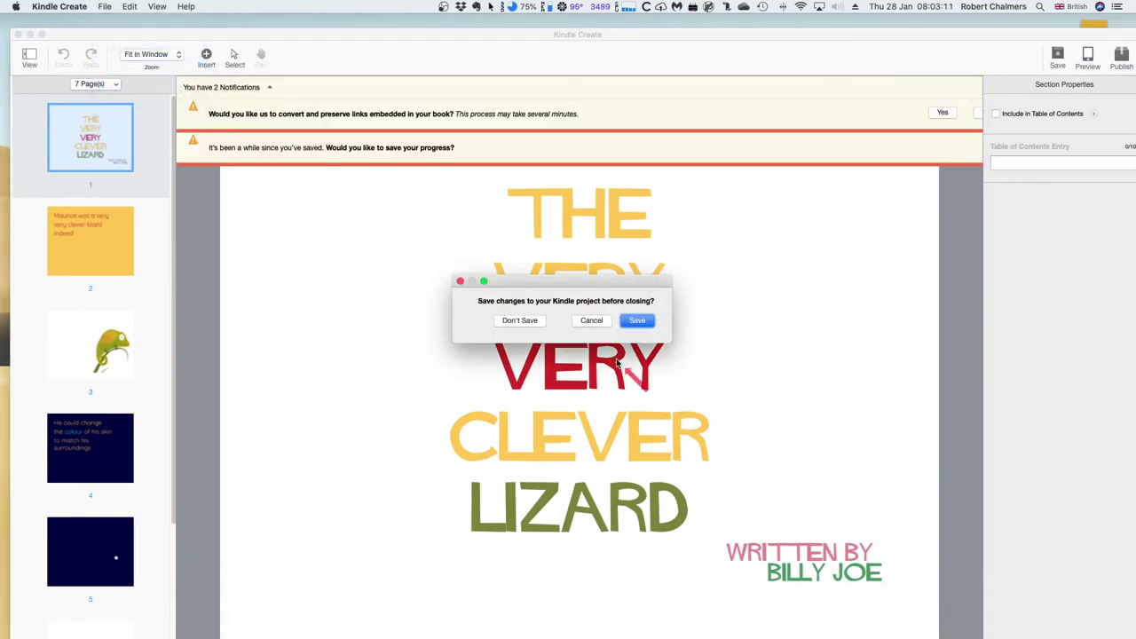
click(520, 320)
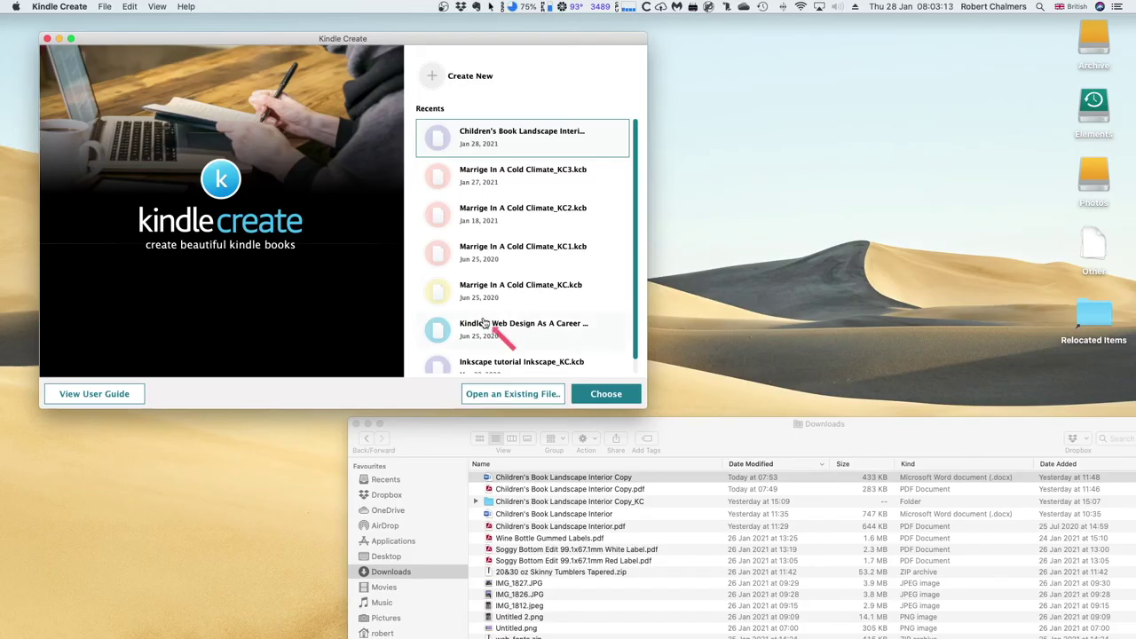
Step: Create a new Reflowable project from Children's Book Landscape Interior.docx in the Downloads folder
drag(206, 39, 188, 33)
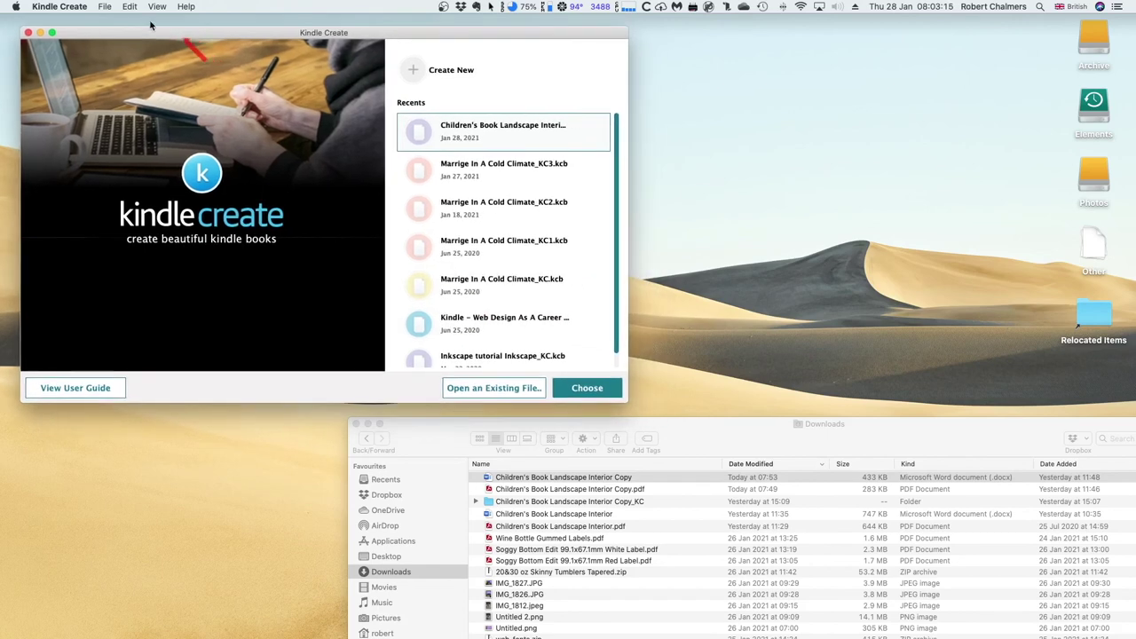
click(105, 7)
click(105, 21)
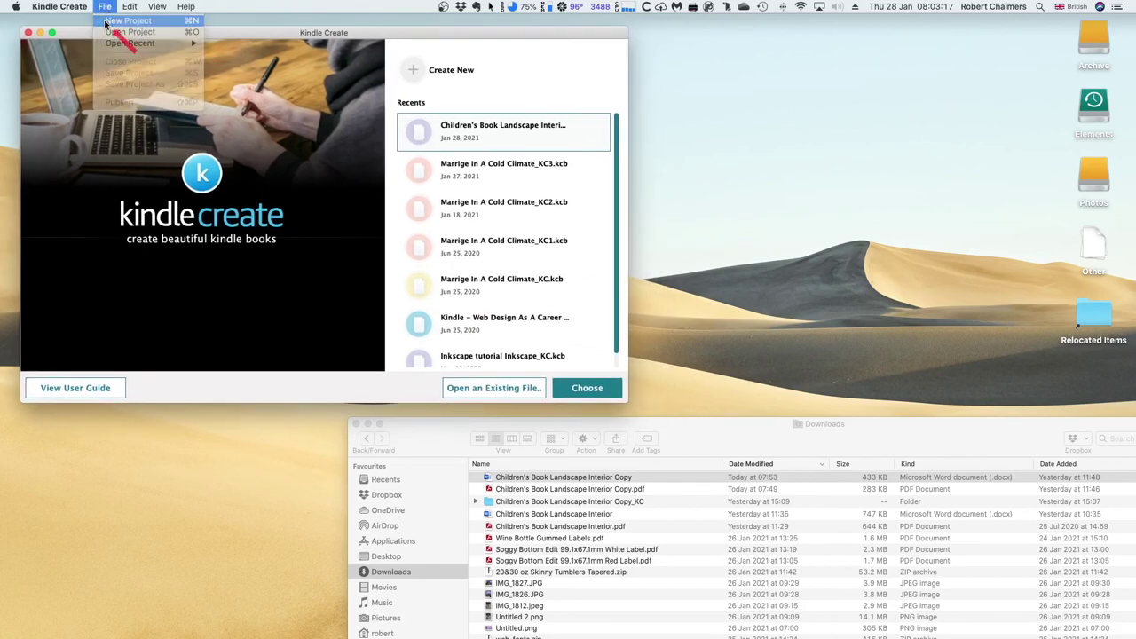
click(67, 88)
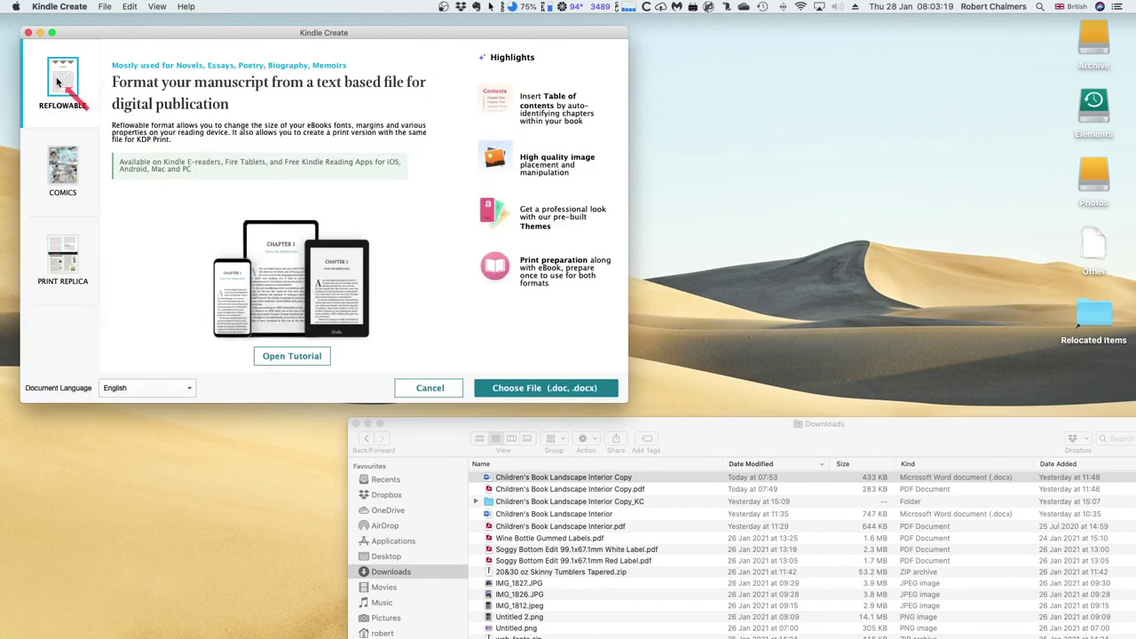
click(536, 389)
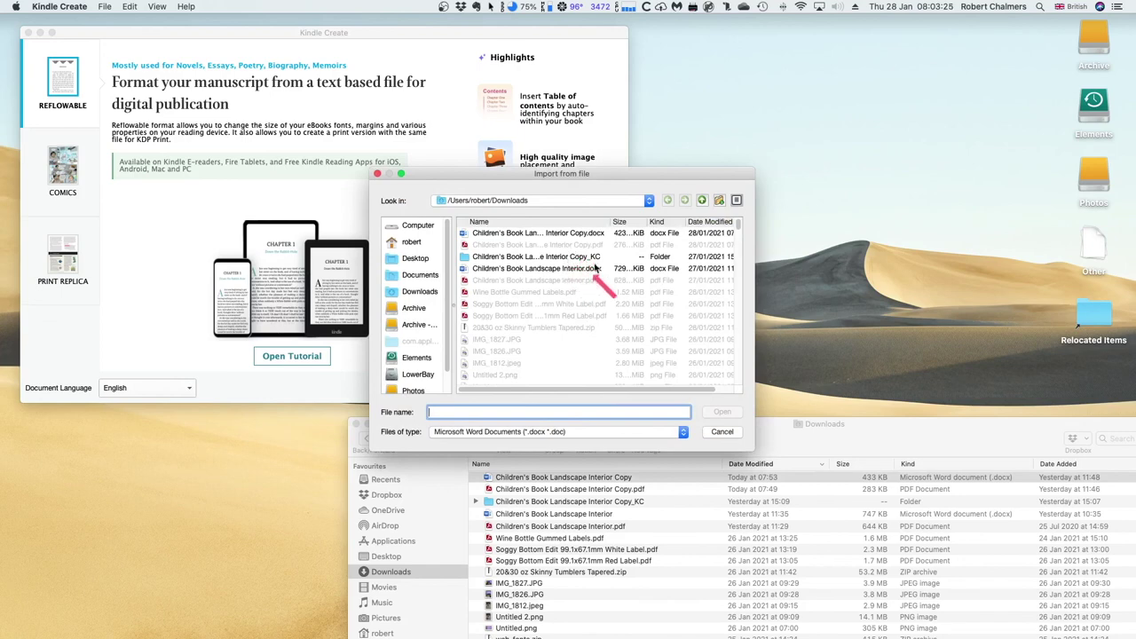
drag(753, 269, 983, 271)
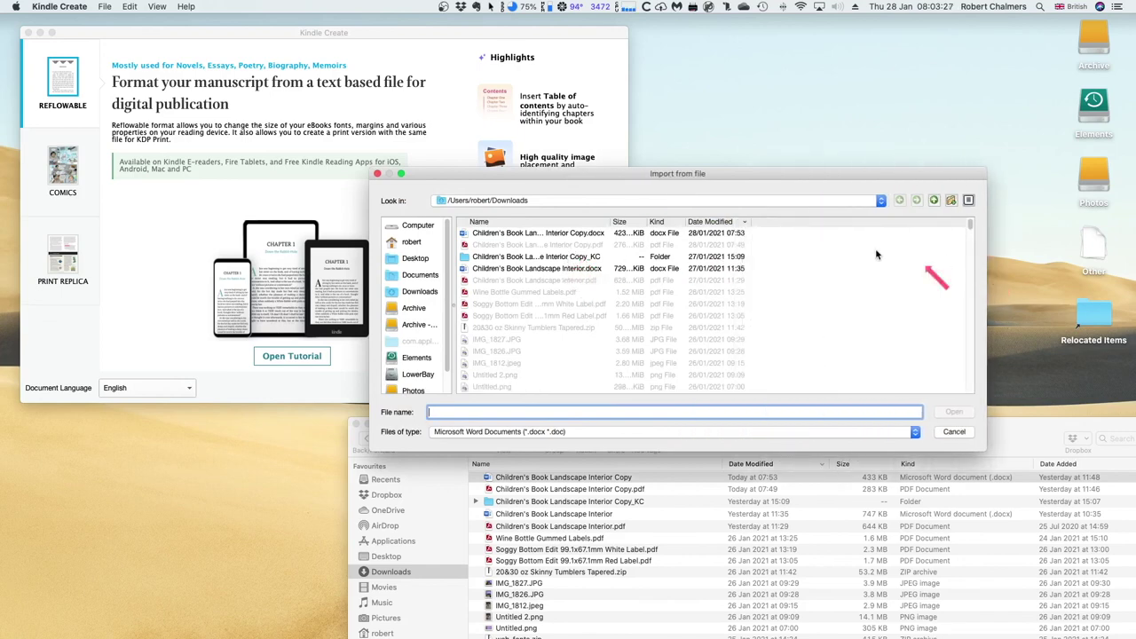
drag(609, 222, 781, 224)
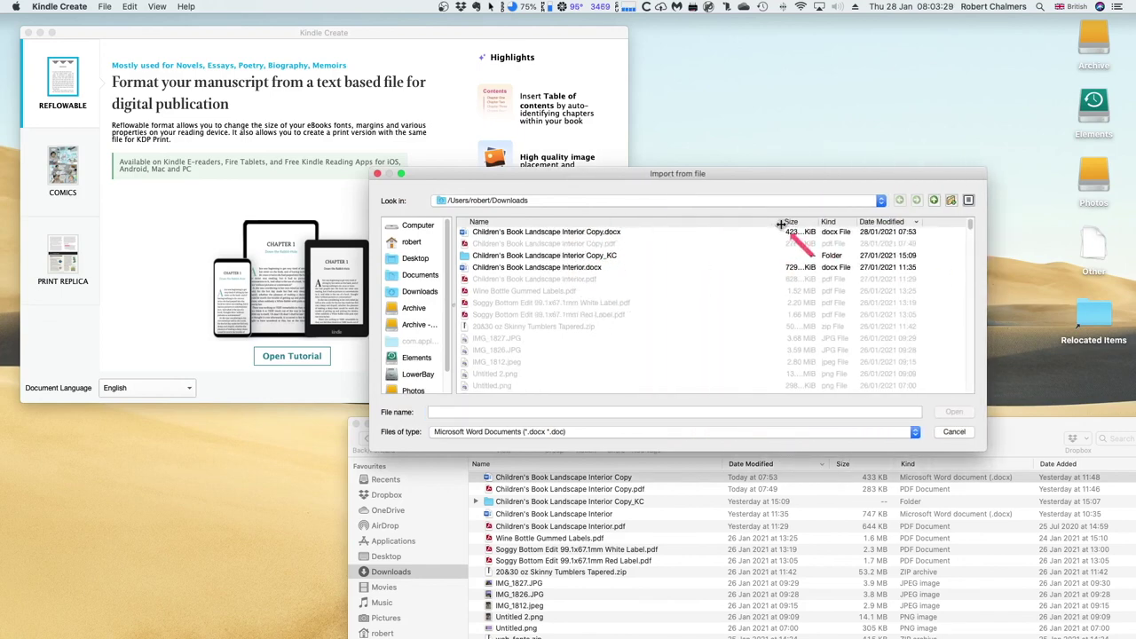
click(582, 268)
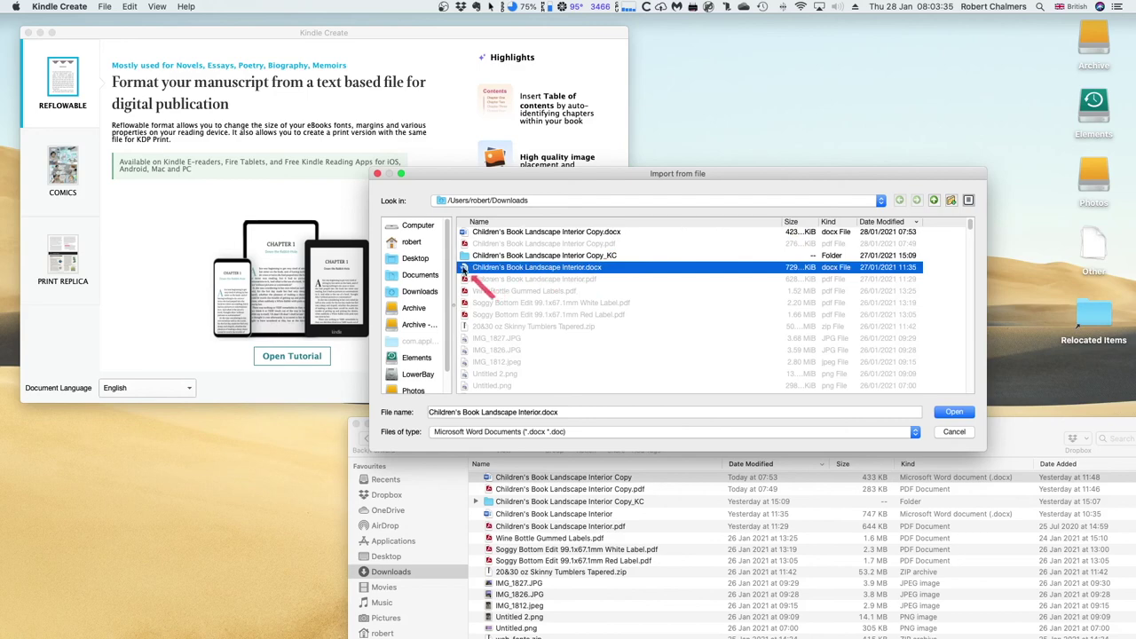
click(954, 413)
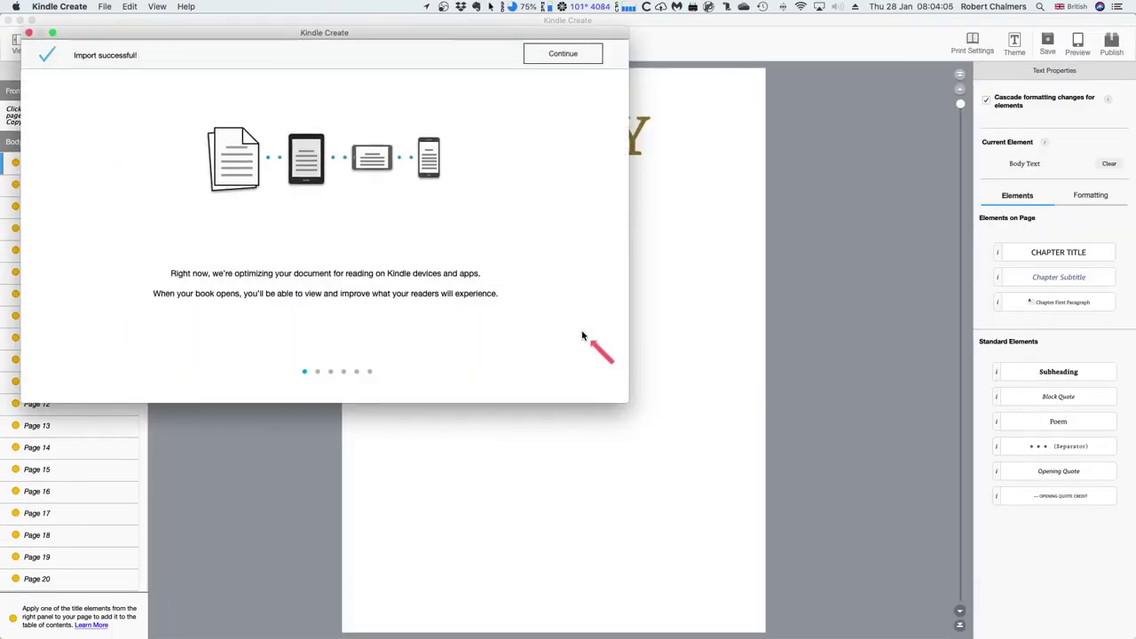
Step: Continue past the import, run the automatic chapter title detection and reject all suggested titles
click(561, 55)
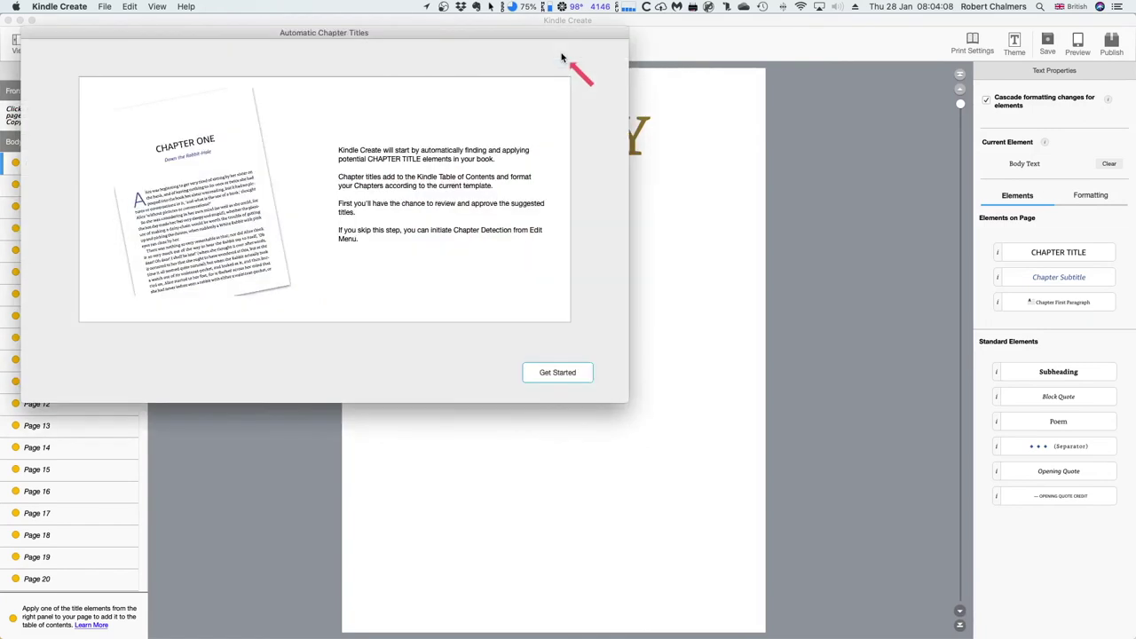
click(548, 377)
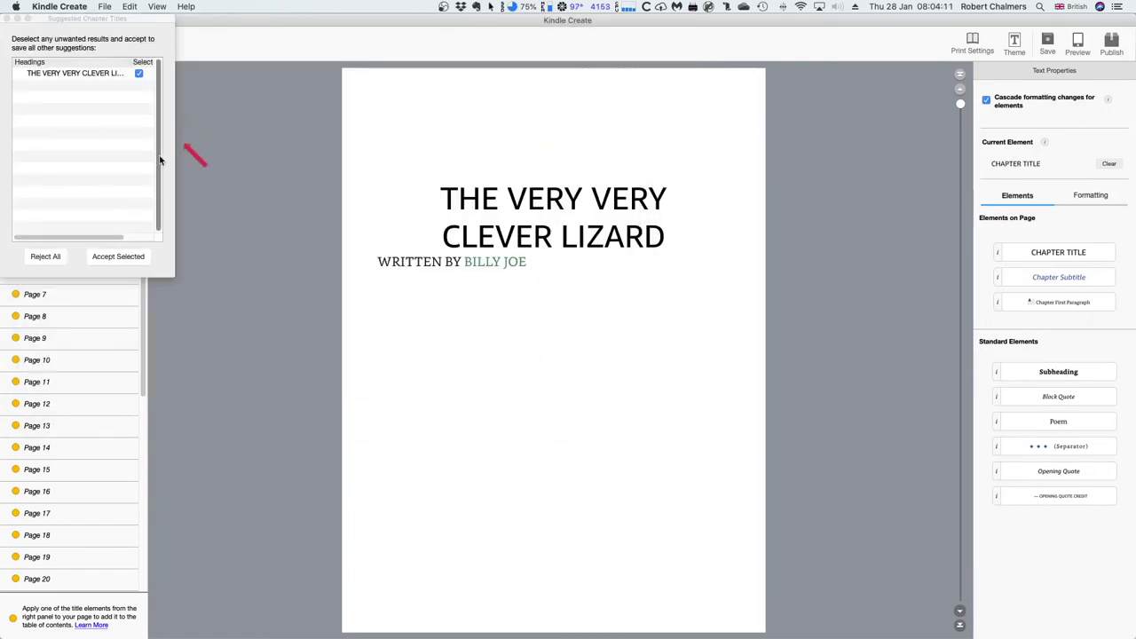
click(53, 256)
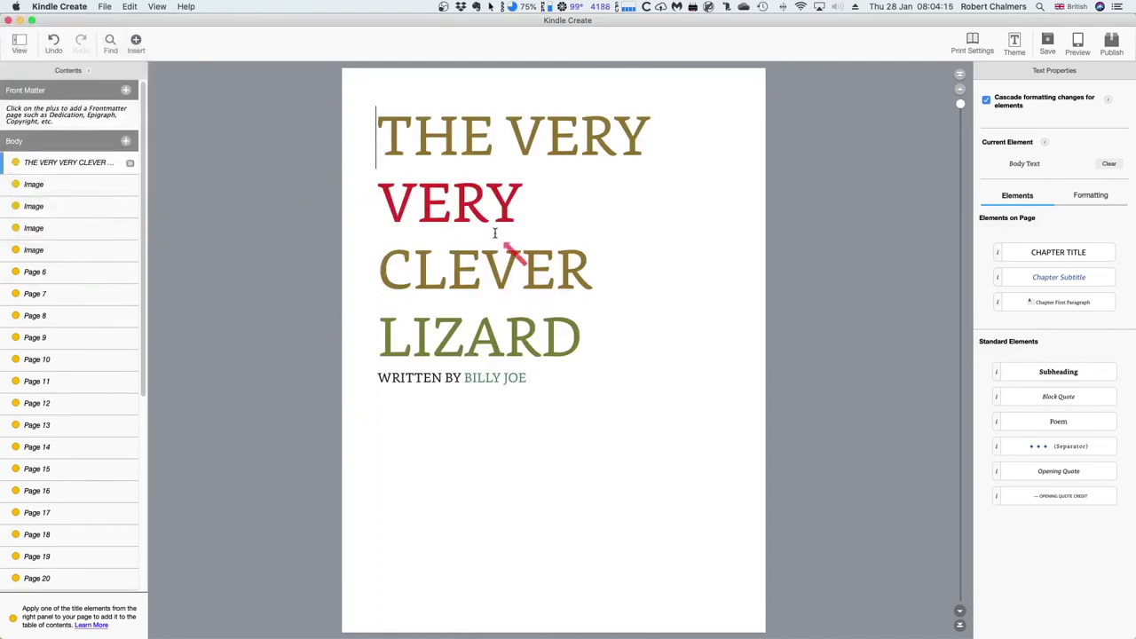
Step: Examine the layout of the imported pages from the title page through Page 11, and return to the title page
scroll(473, 235, down, 3)
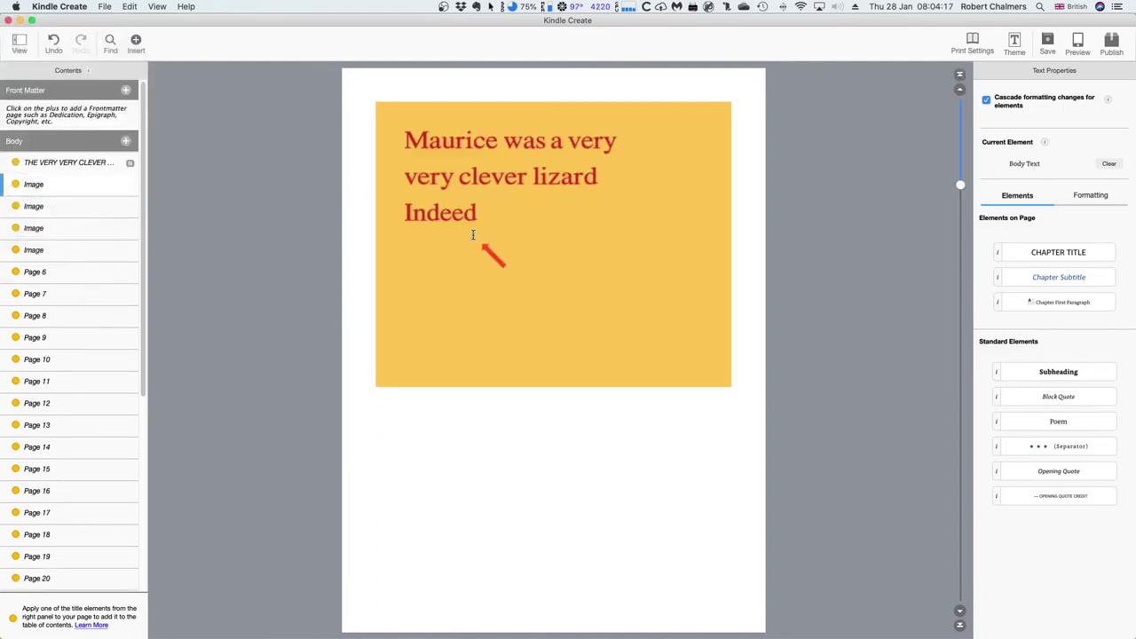
scroll(473, 235, down, 3)
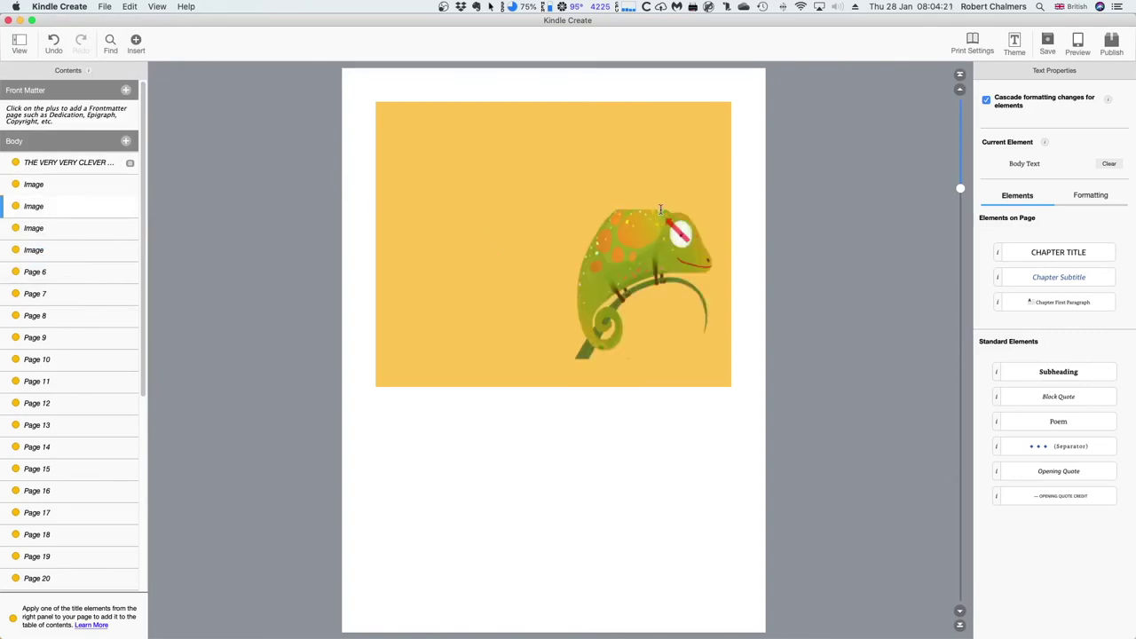
scroll(448, 337, down, 3)
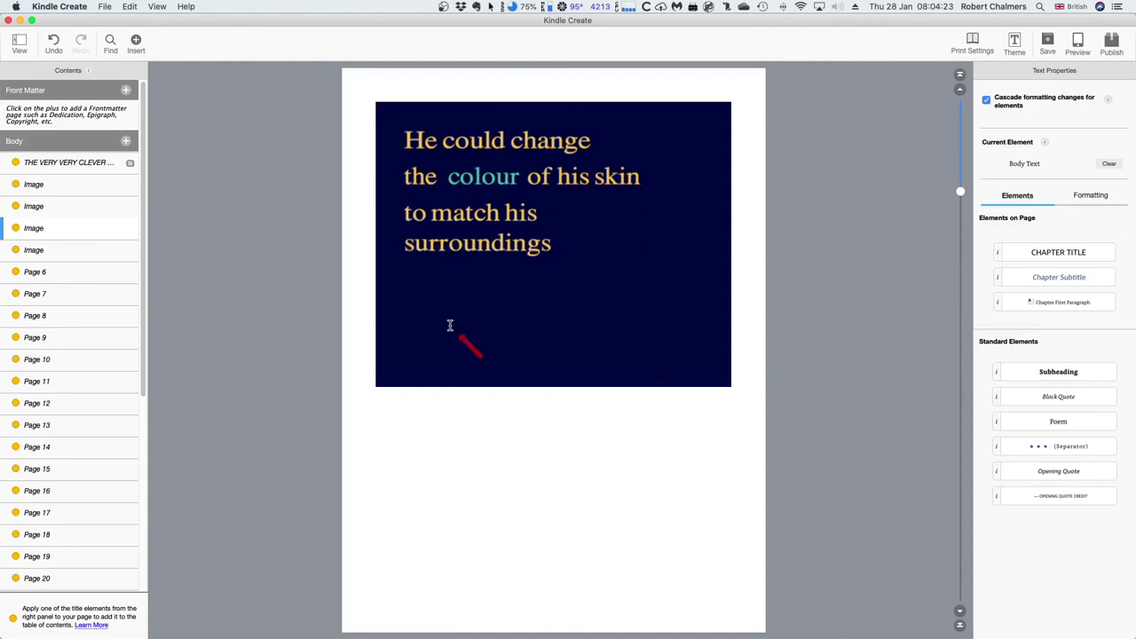
scroll(450, 325, down, 3)
scroll(450, 326, down, 3)
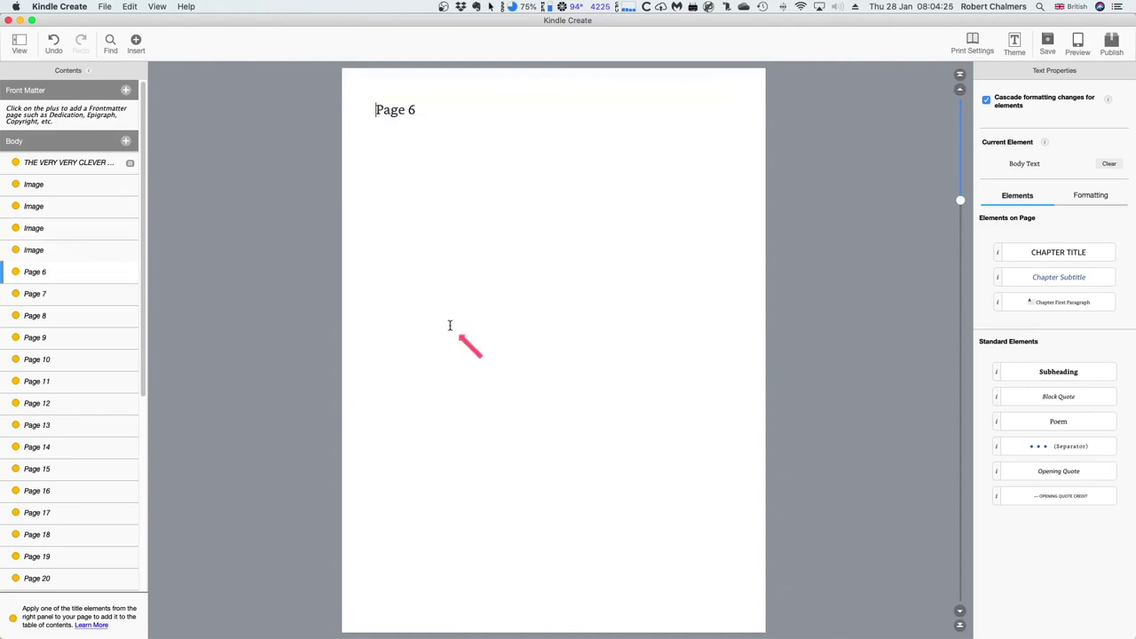
scroll(449, 325, down, 10)
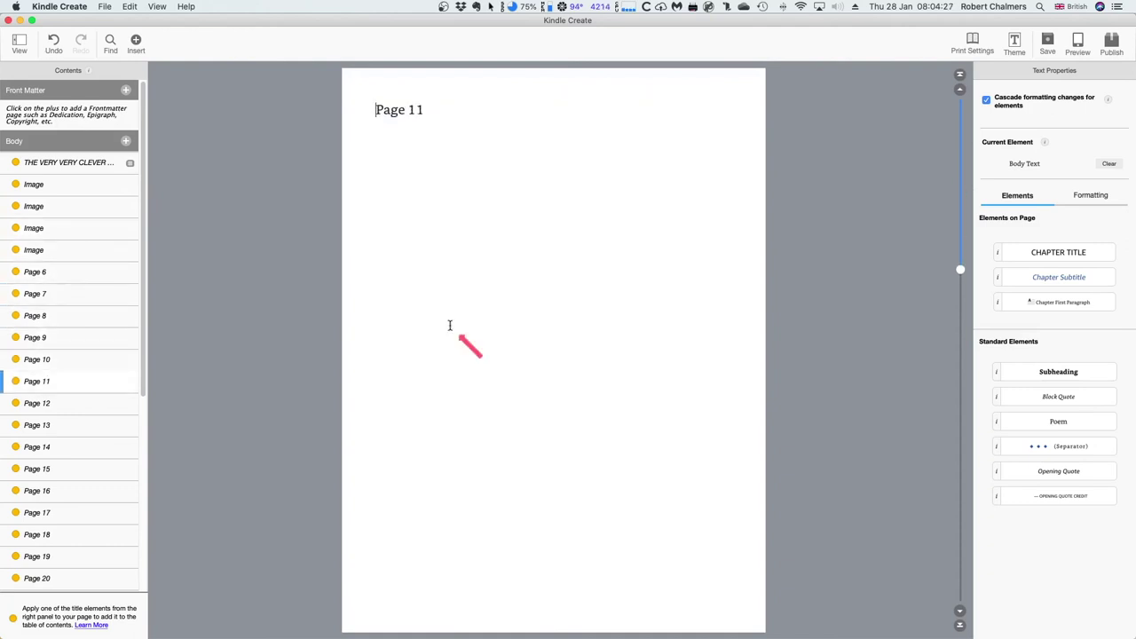
scroll(450, 325, up, 20)
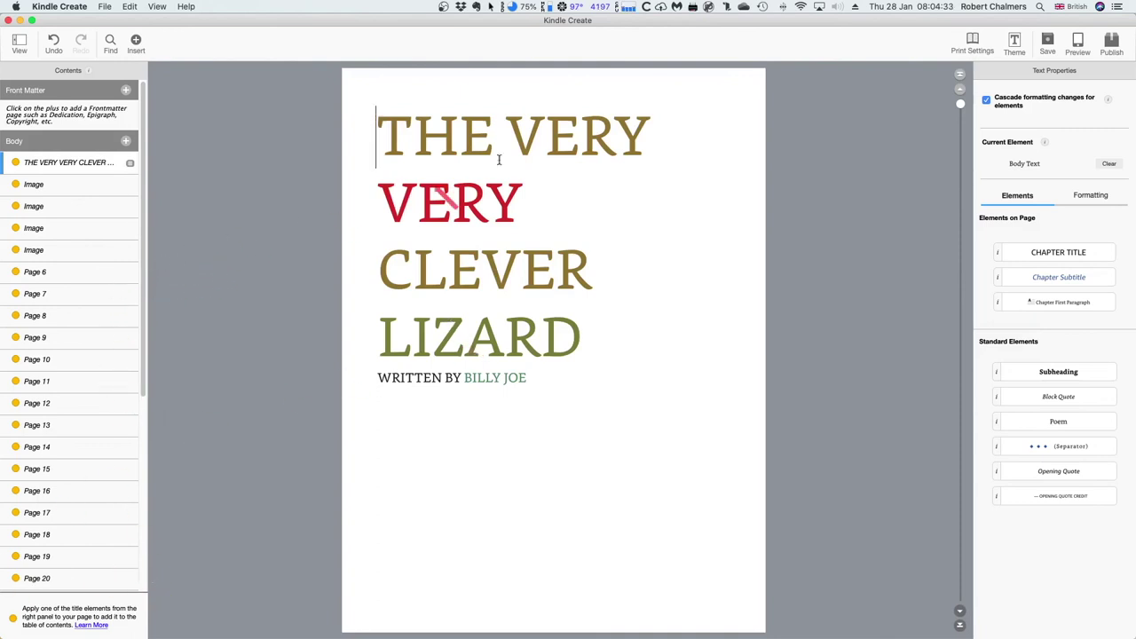
Step: Preview the reflowable book on the Tablet device and page forward from the title to the dark page with the eye
click(1079, 46)
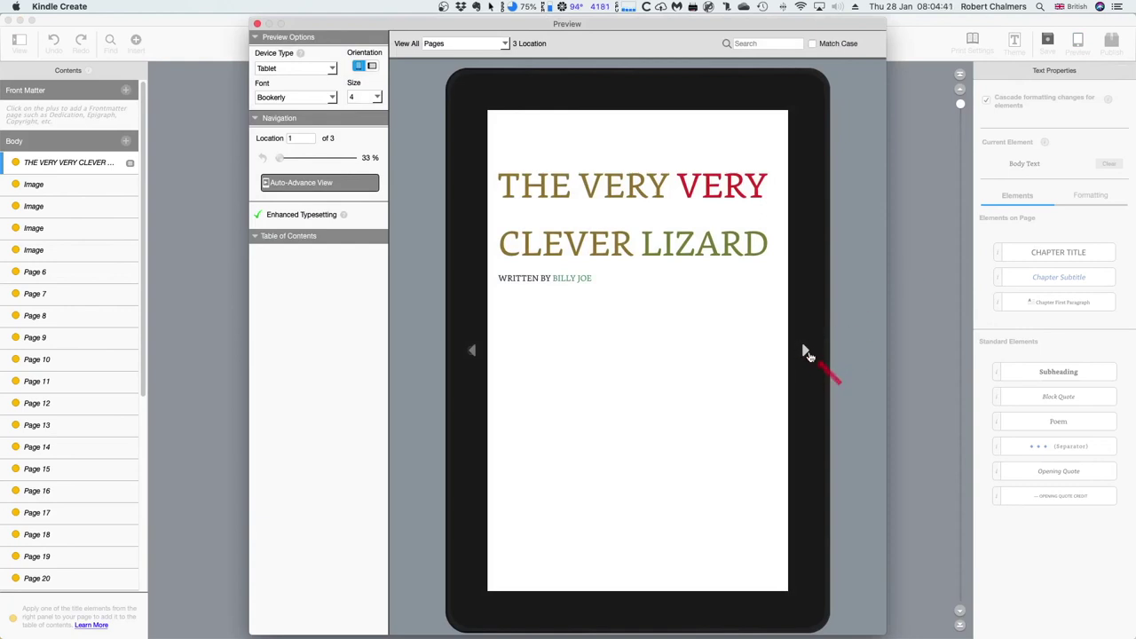
click(804, 353)
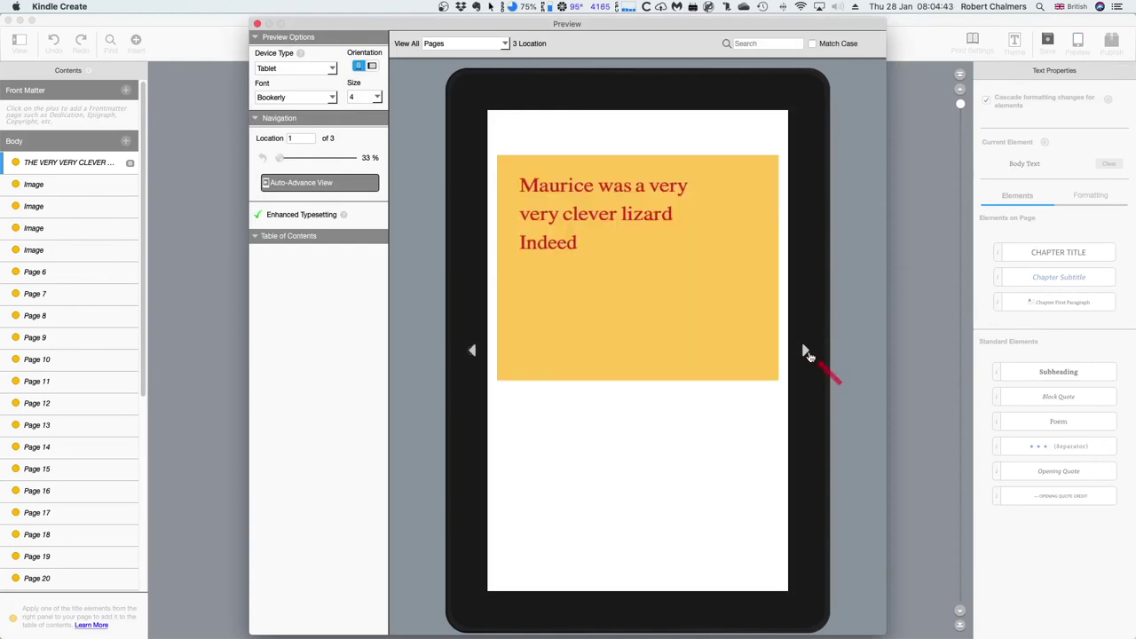
click(805, 352)
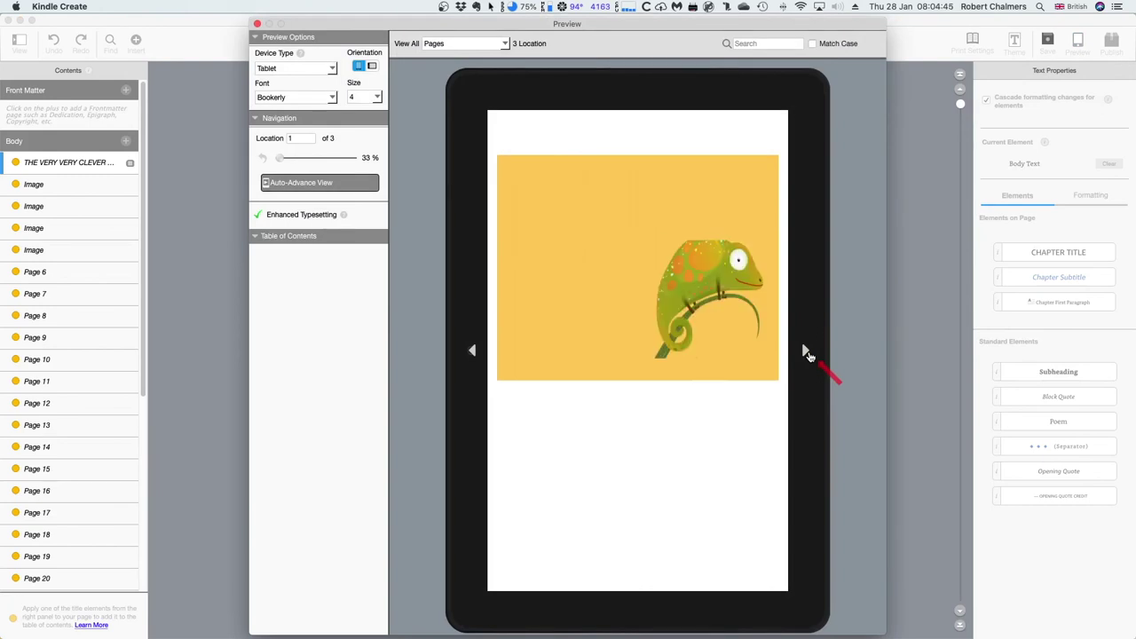
click(805, 353)
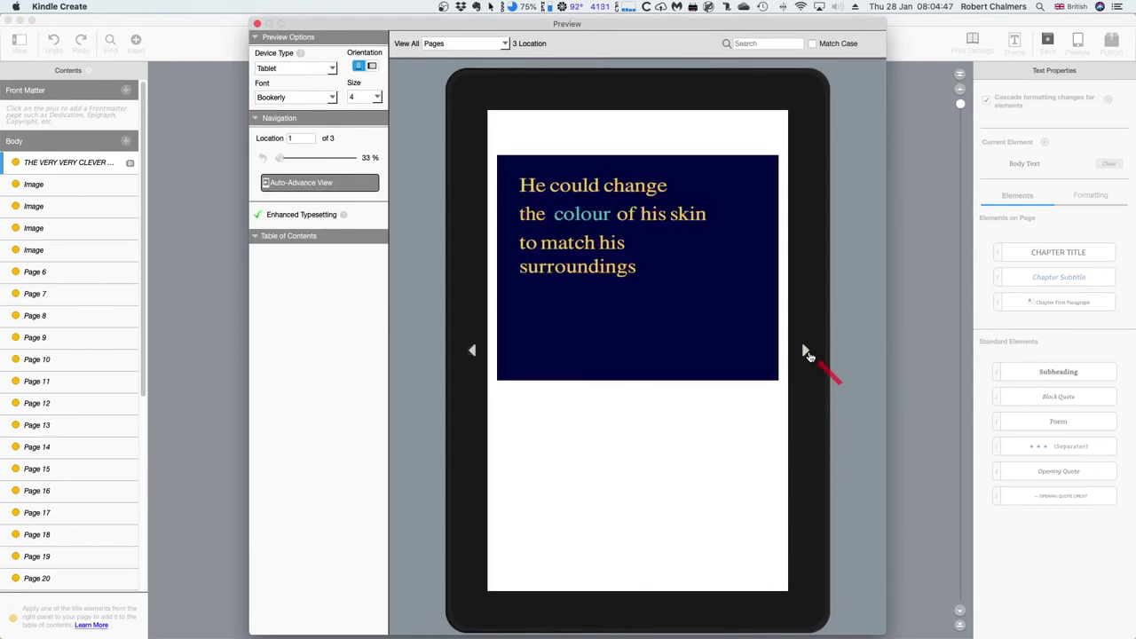
click(805, 352)
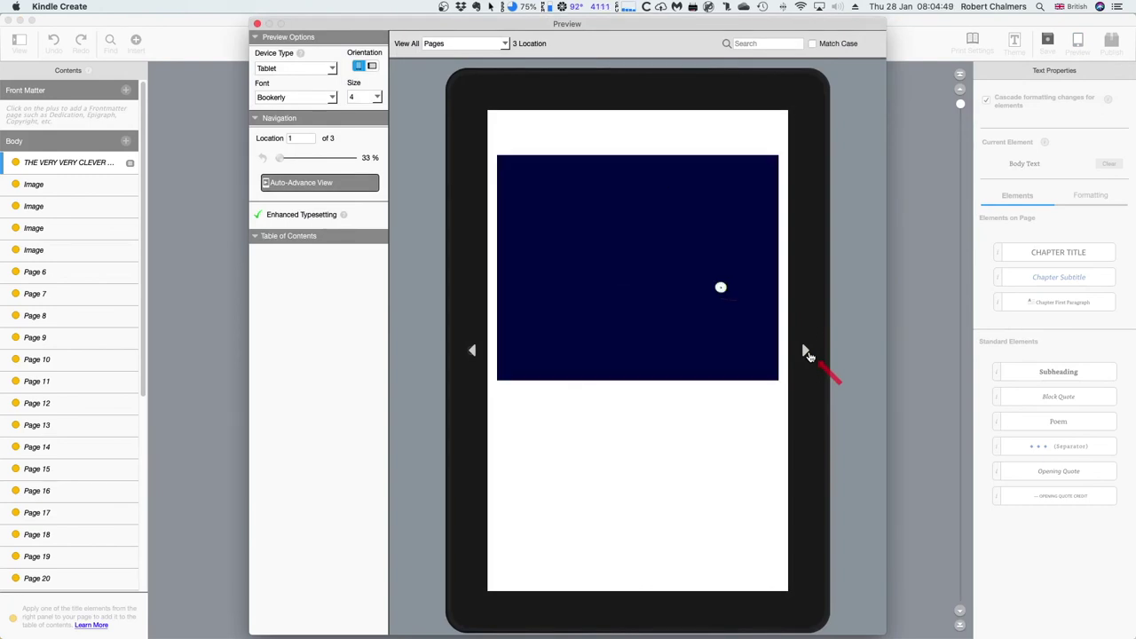
Step: Page forward in the reflowable preview to the Page 7 text, page back to the title page and close the preview
click(804, 352)
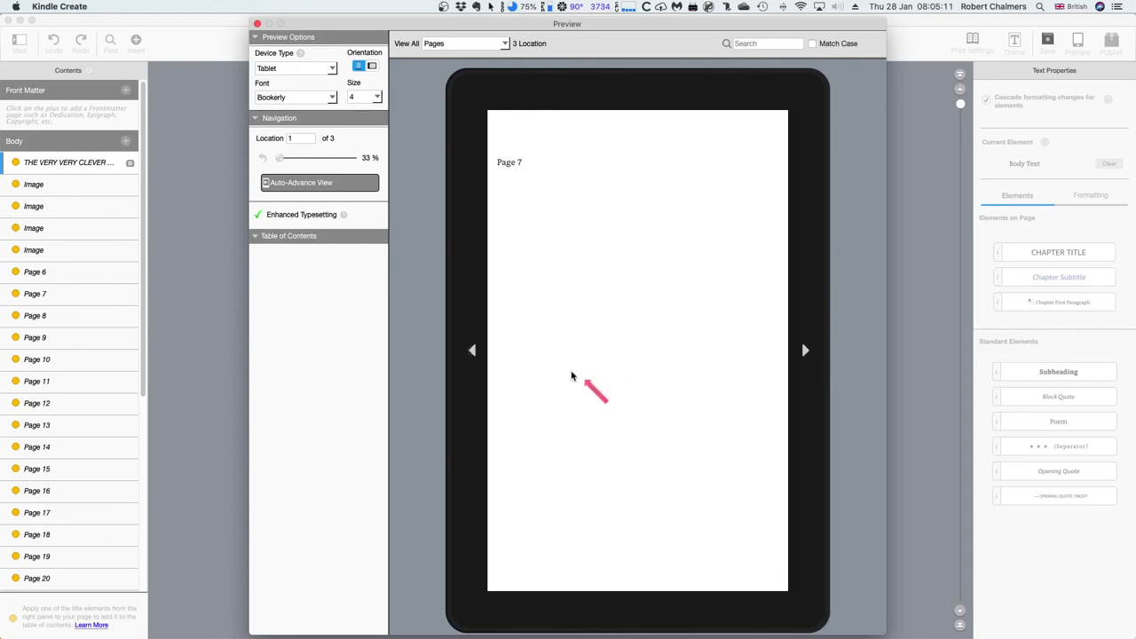
click(473, 352)
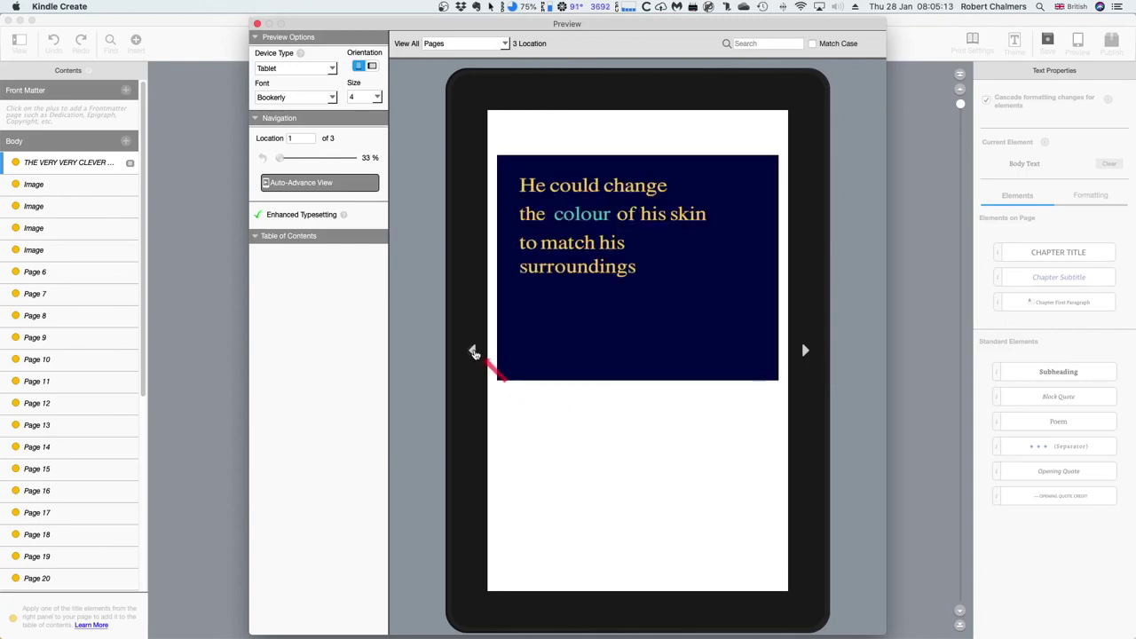
click(472, 352)
click(472, 353)
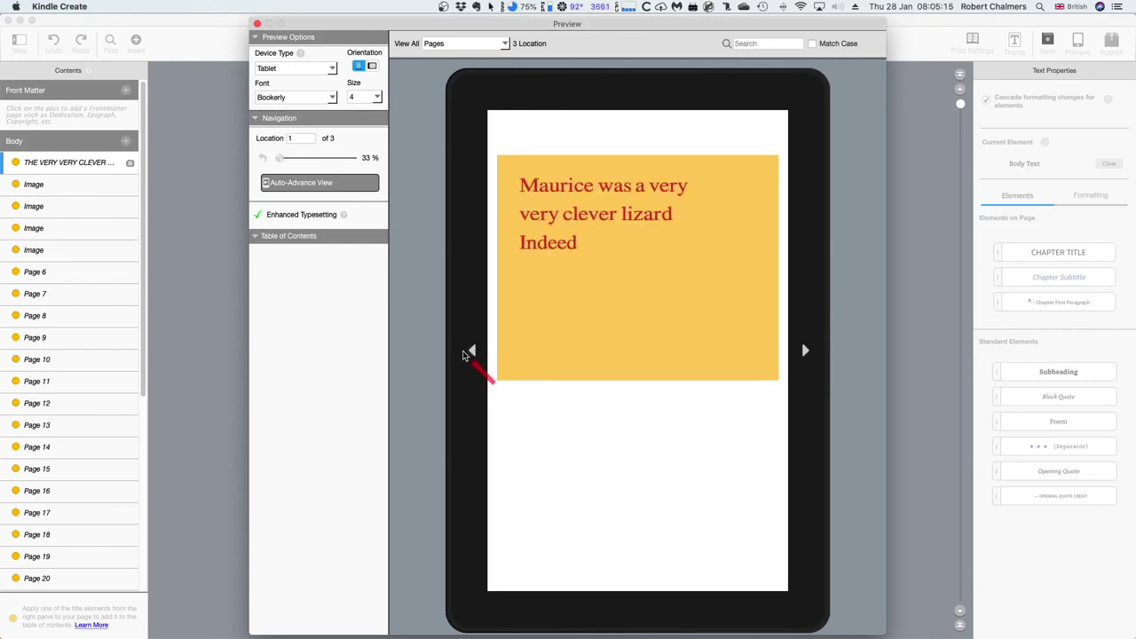
click(472, 352)
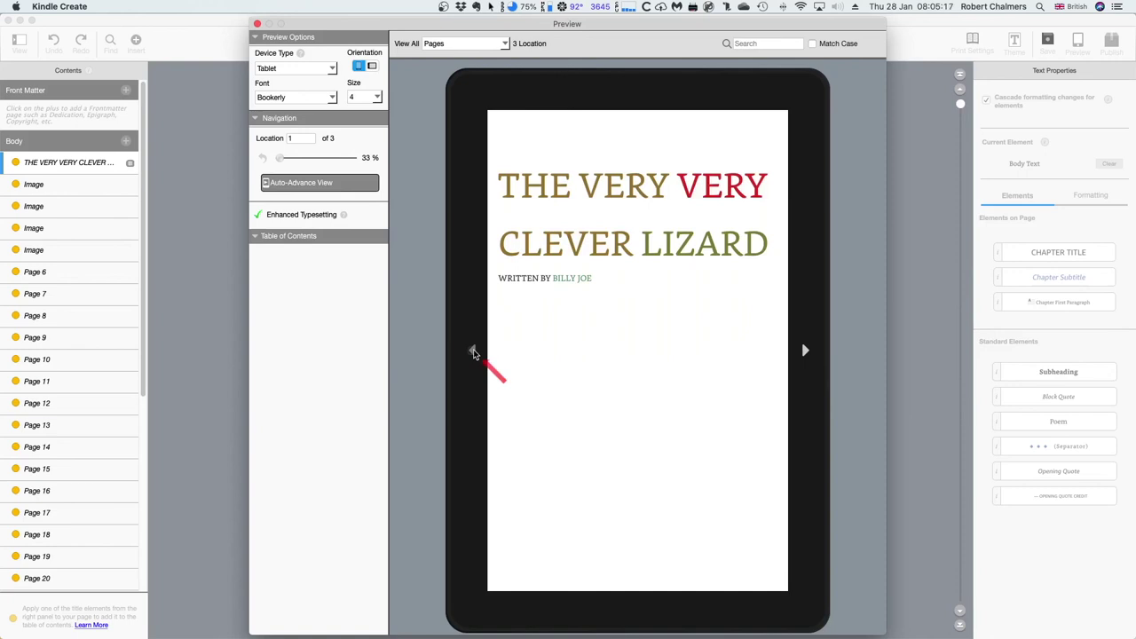
click(256, 24)
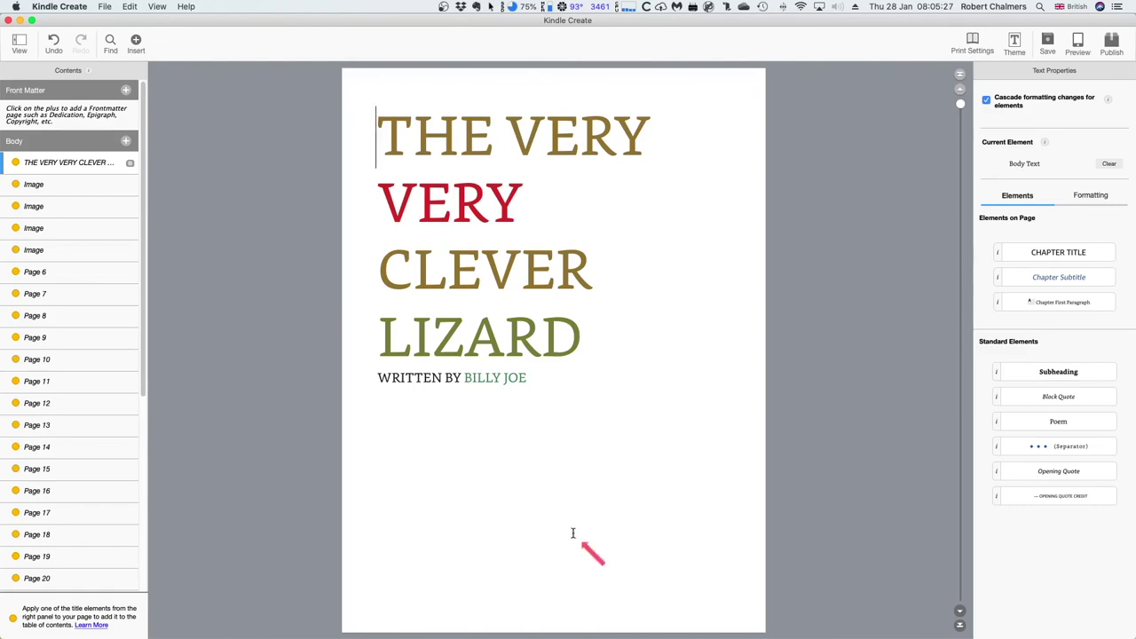
Step: Switch to Affinity Publisher and delete the empty Frame Text layer from Page 1 of the landscape interior copy
mouse_move(687, 619)
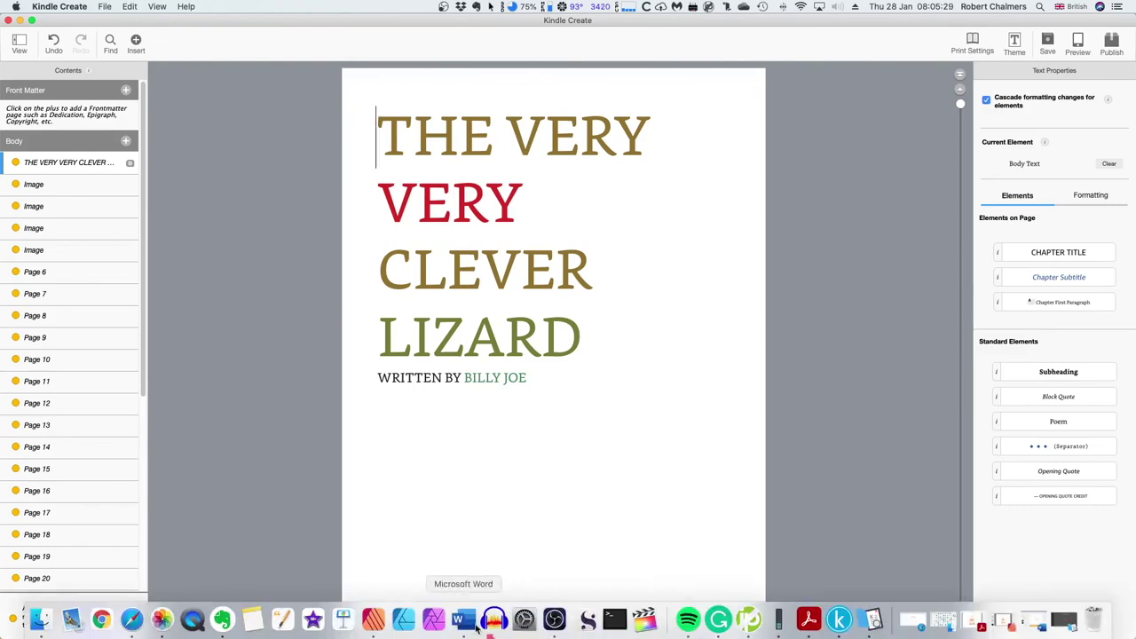
click(372, 618)
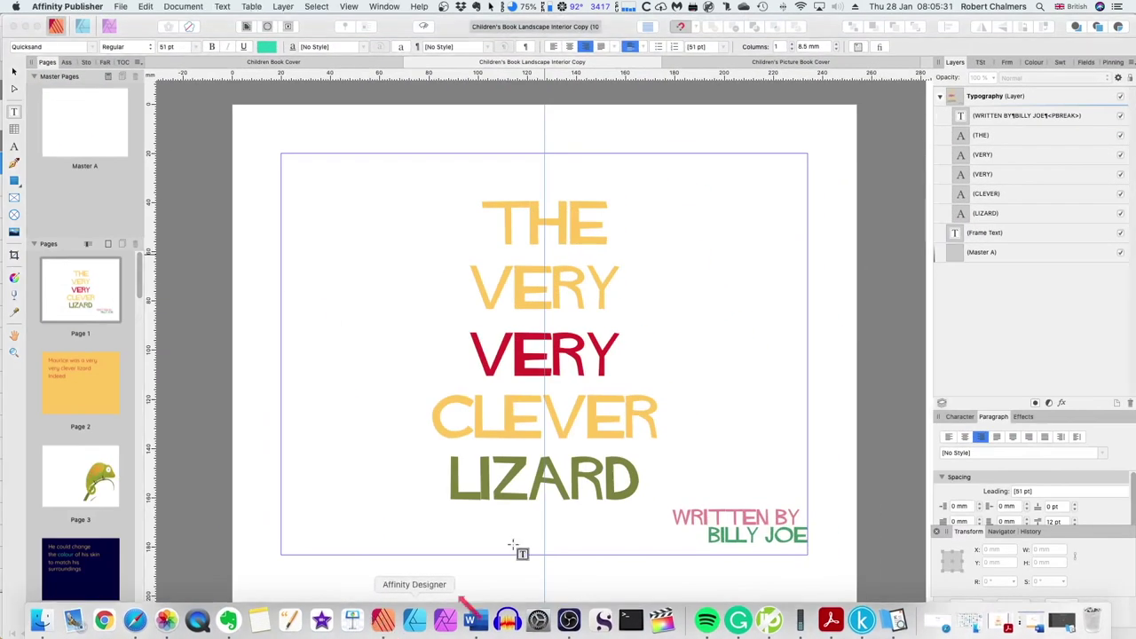
click(983, 234)
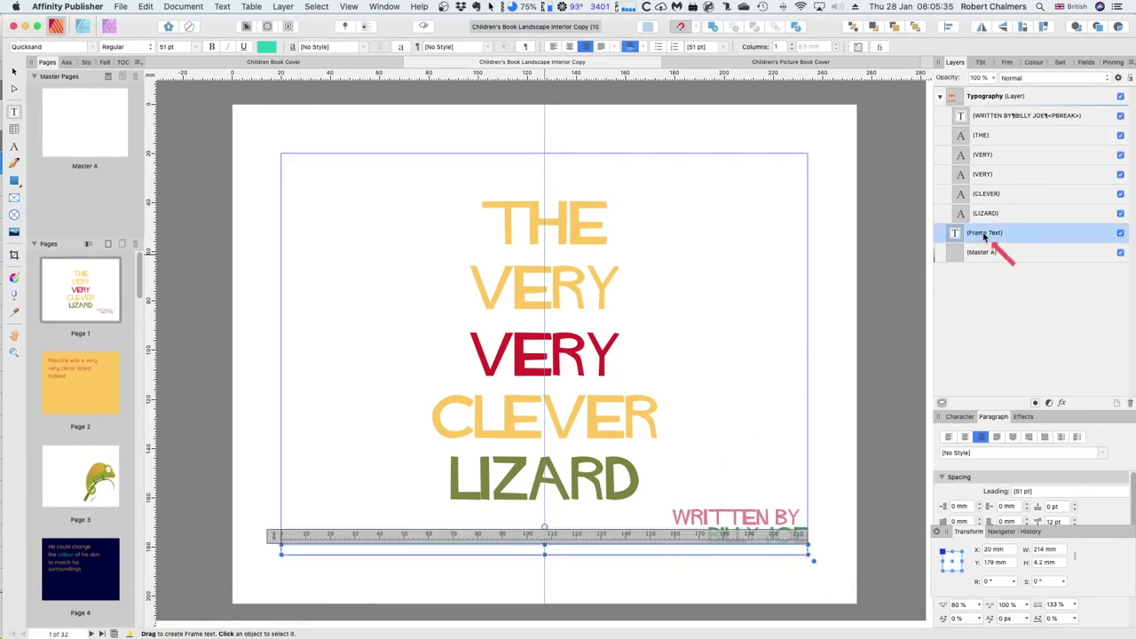
click(1130, 404)
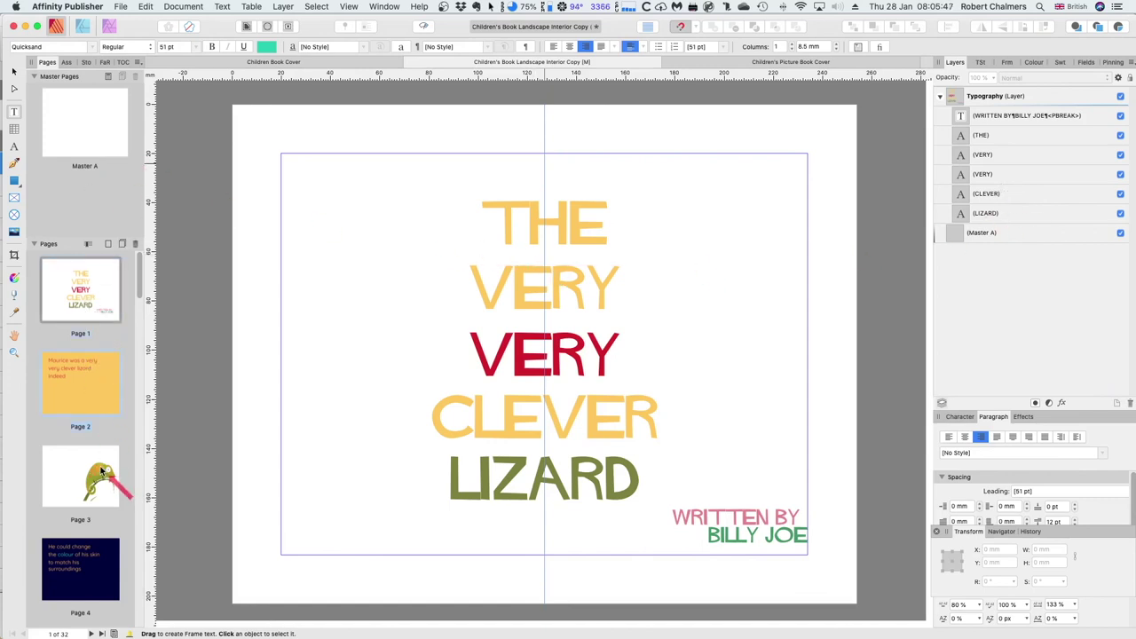
Step: Review the page thumbnails from Page 1 through Page 6, return to Page 1 and hide Affinity Publisher
scroll(83, 474, down, 5)
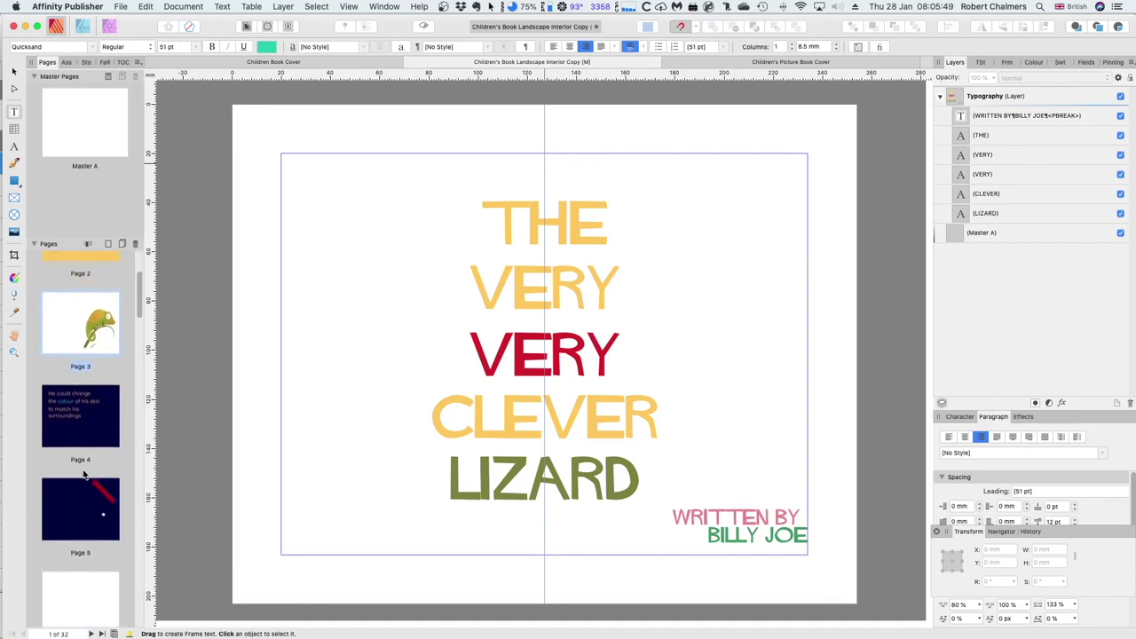
mouse_move(83, 475)
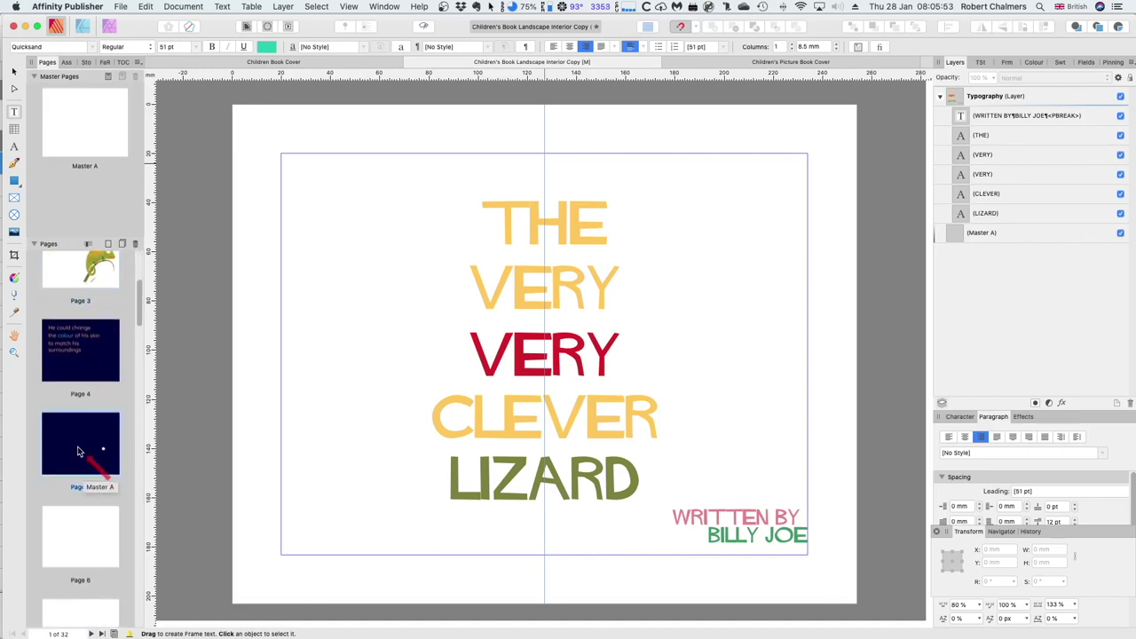
click(77, 451)
scroll(80, 363, up, 5)
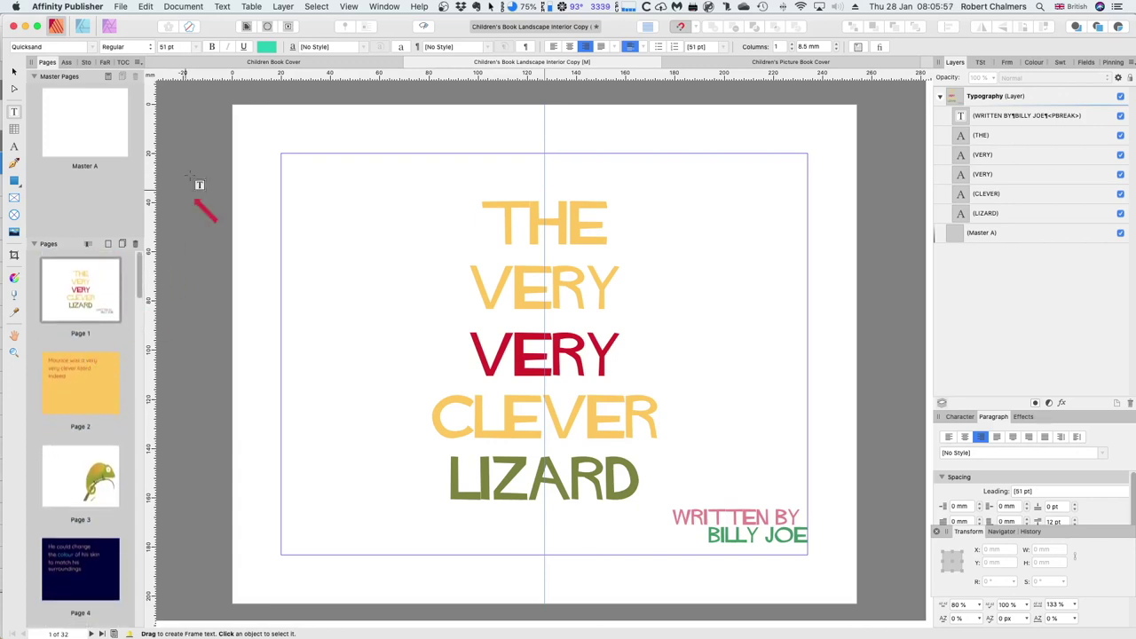
click(79, 7)
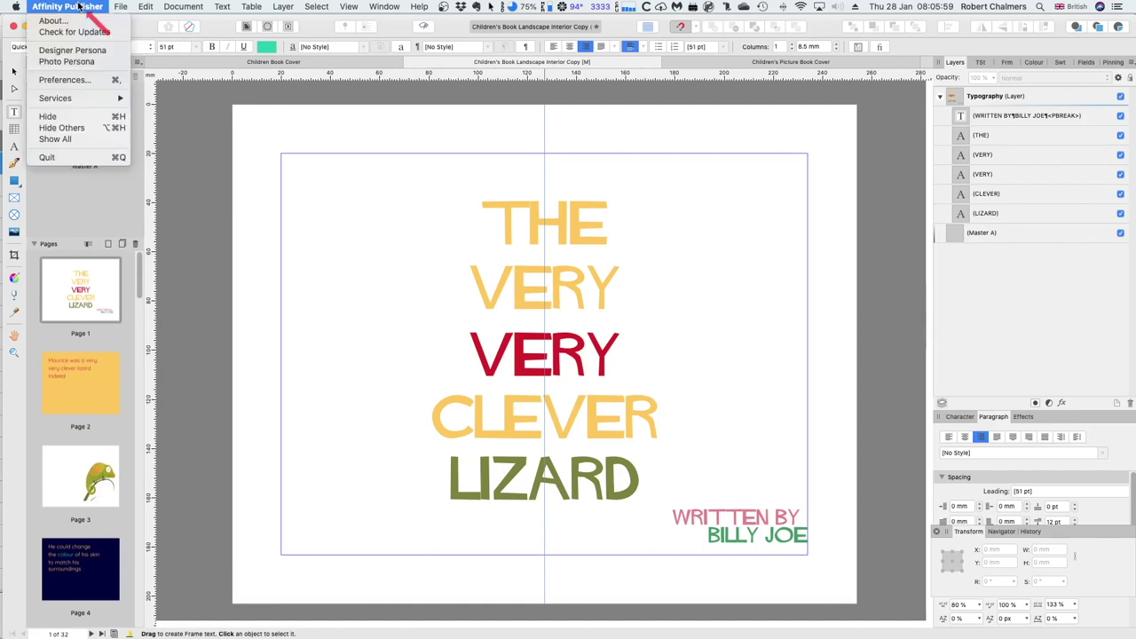
click(50, 116)
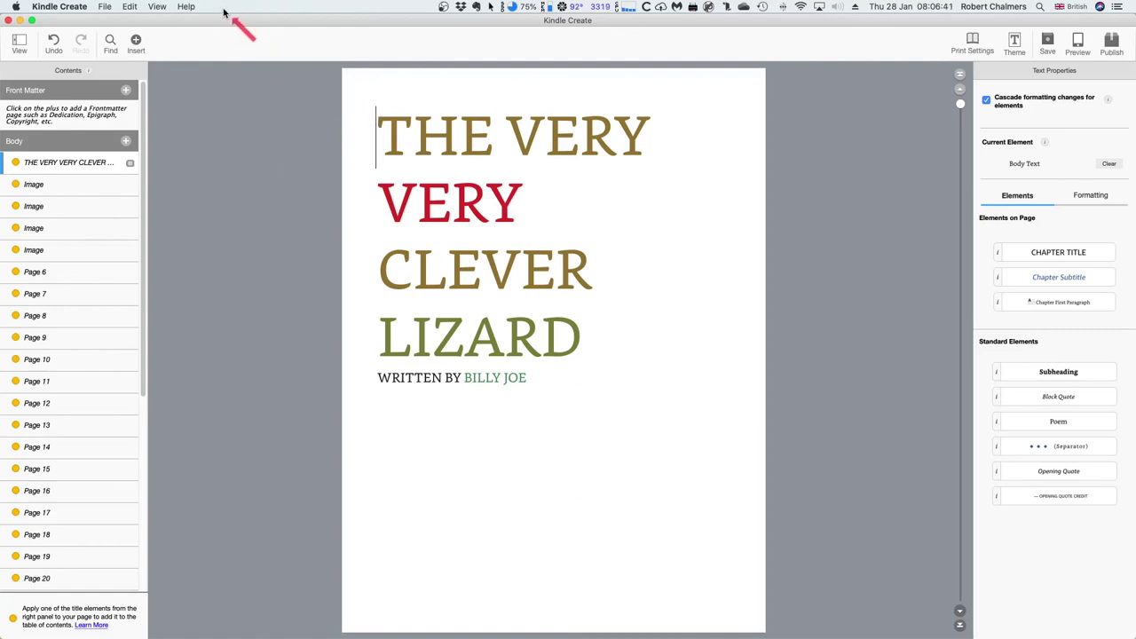
Step: Close the reflowable book project without saving its changes and quit Kindle Create
click(103, 11)
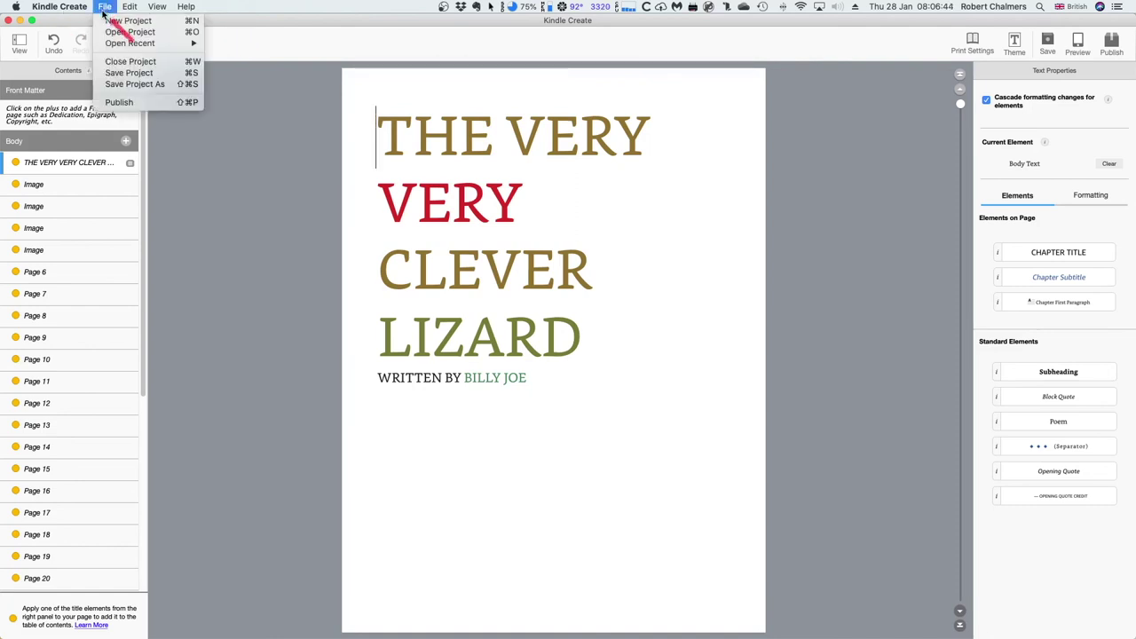
click(153, 63)
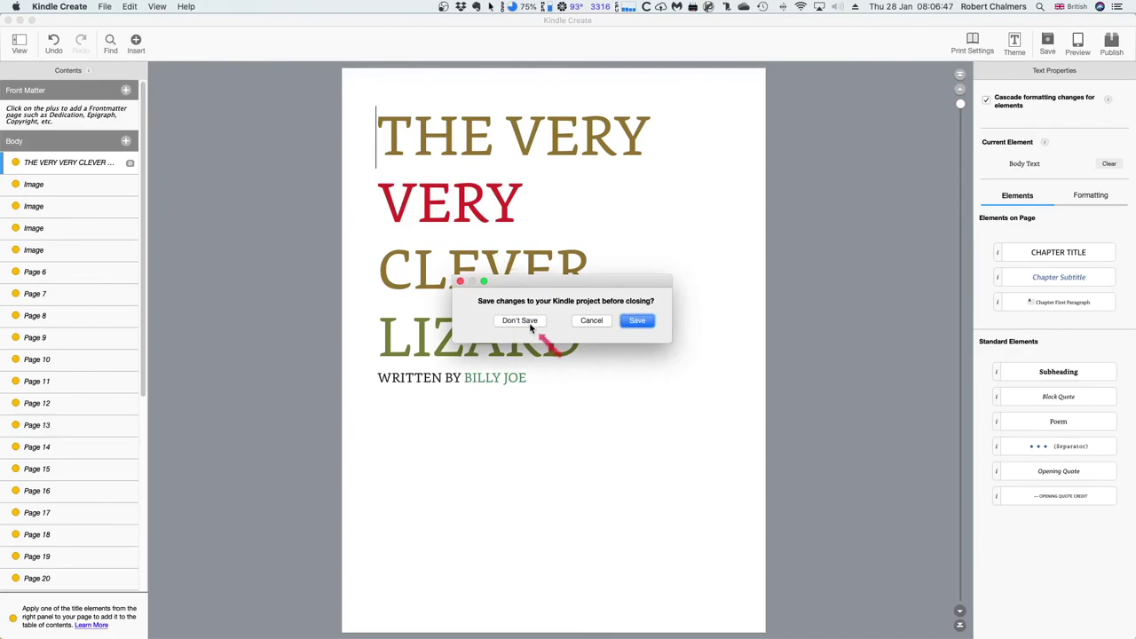
click(524, 320)
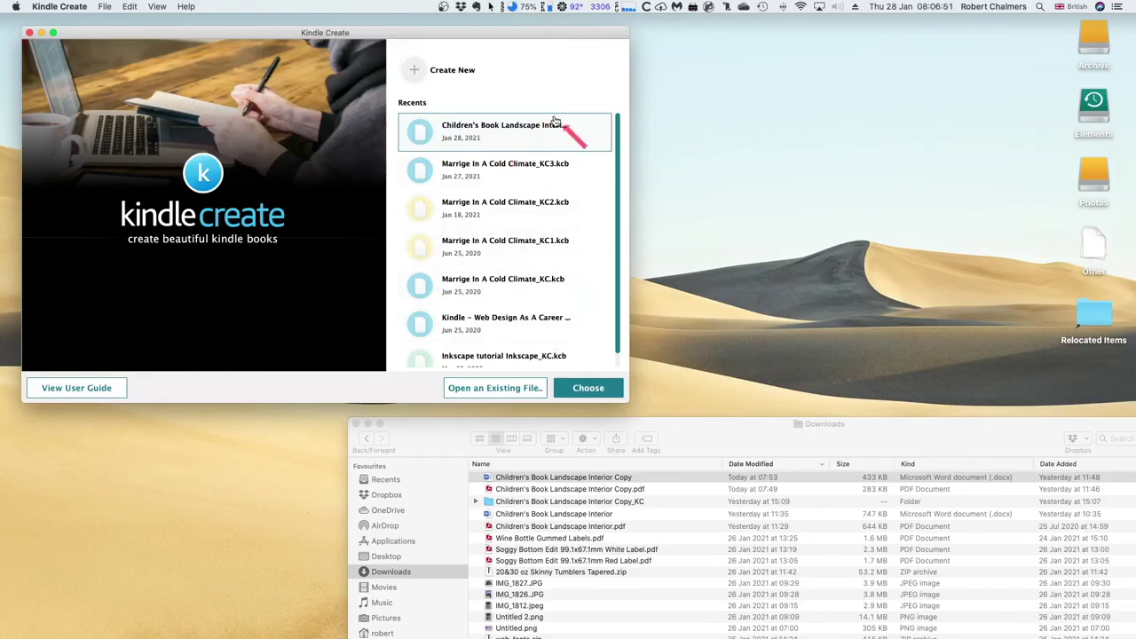
scroll(544, 120, down, 1)
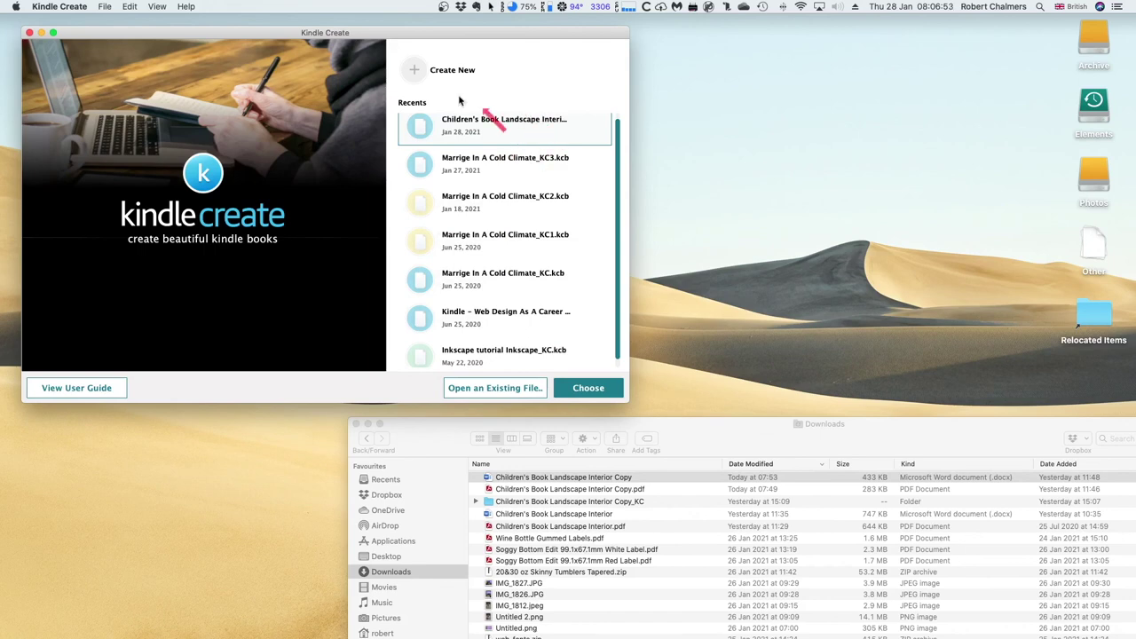
click(58, 7)
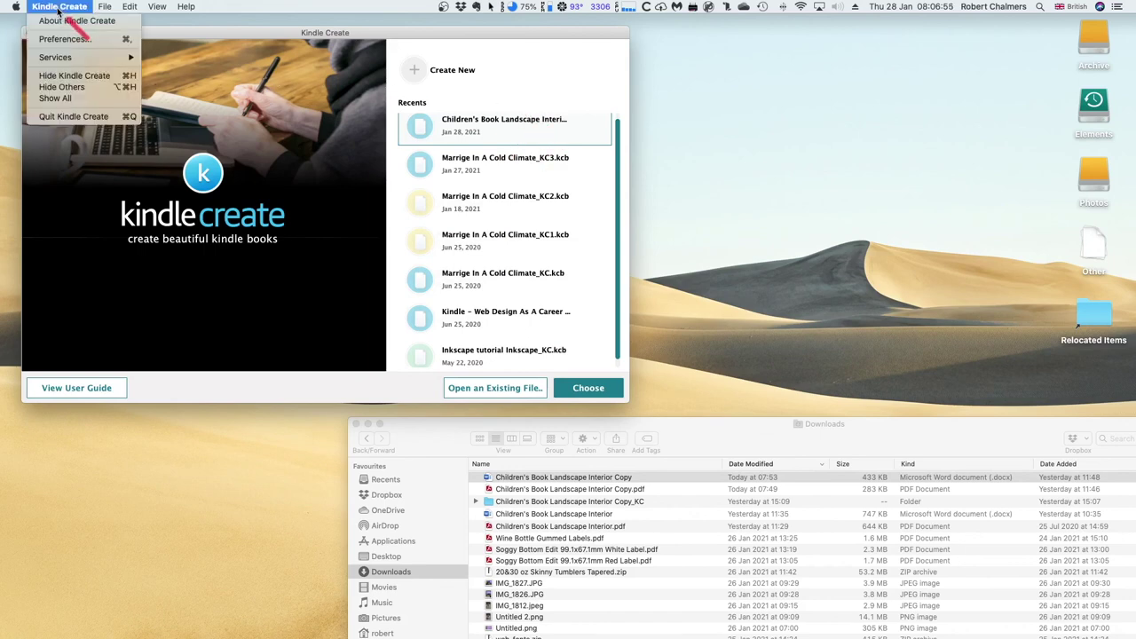
click(73, 116)
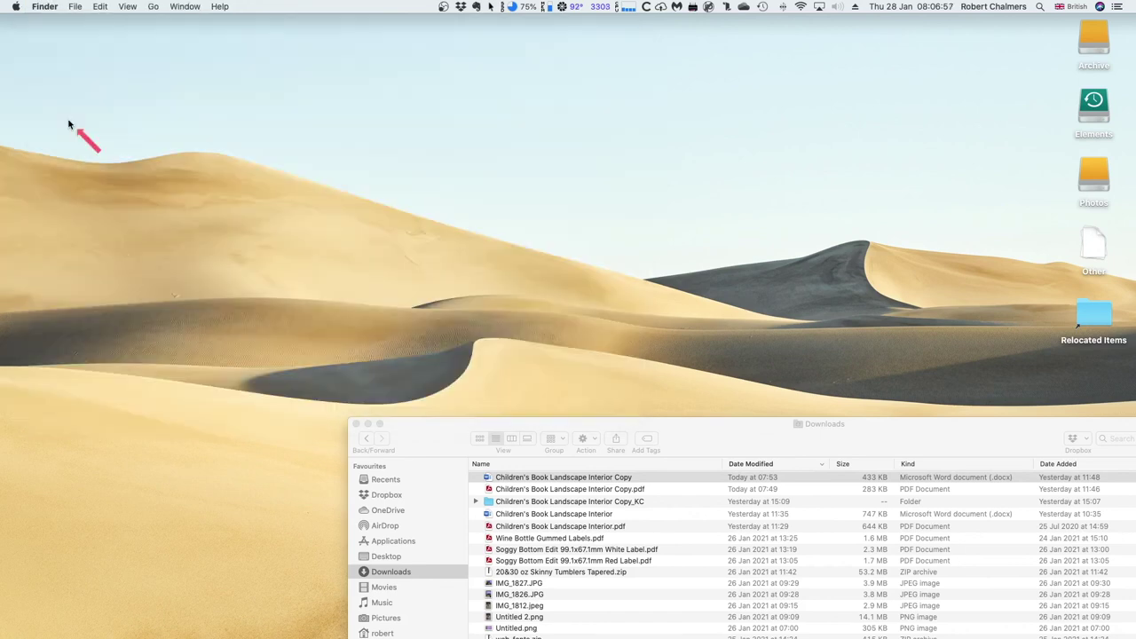
Step: Bring the Downloads folder window fully into view and close it, leaving the desktop clear
double_click(419, 426)
drag(352, 180, 164, 55)
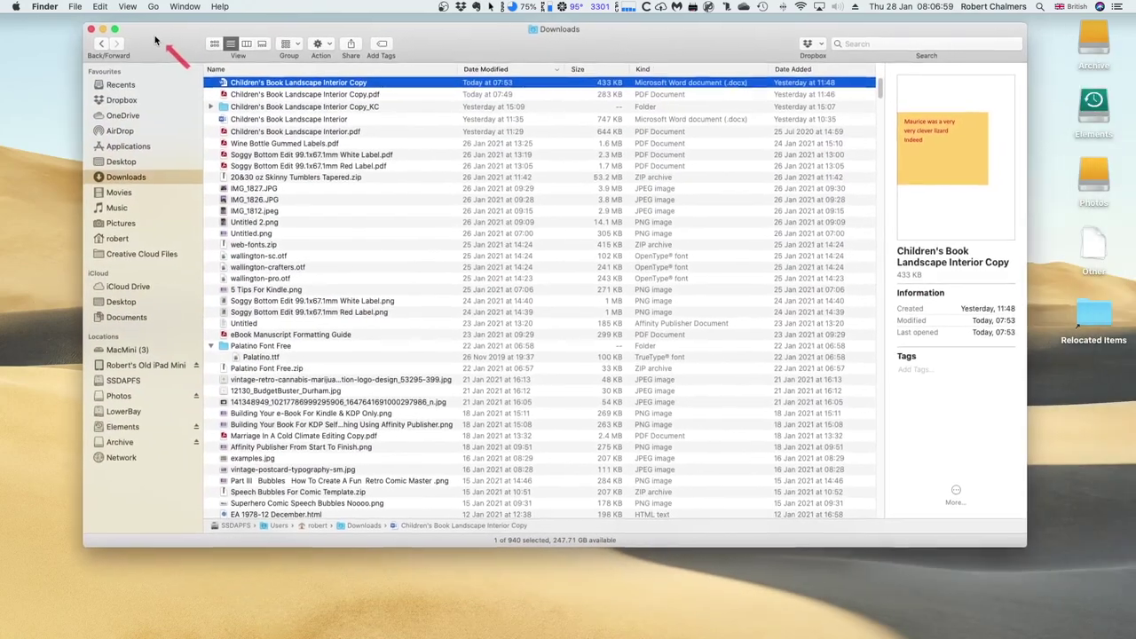
click(90, 29)
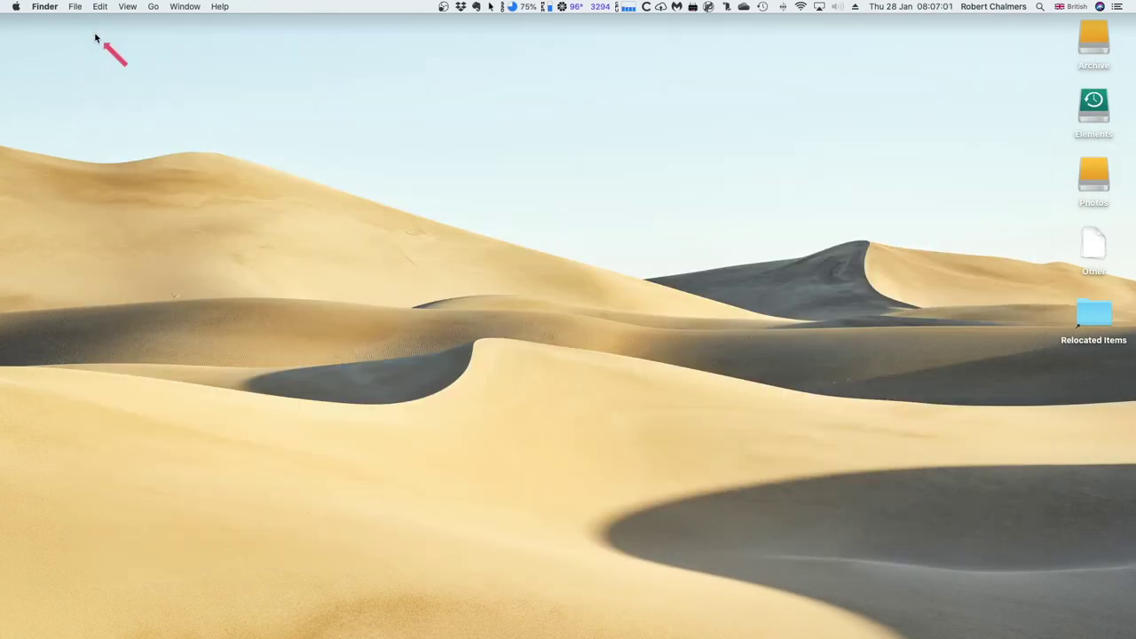